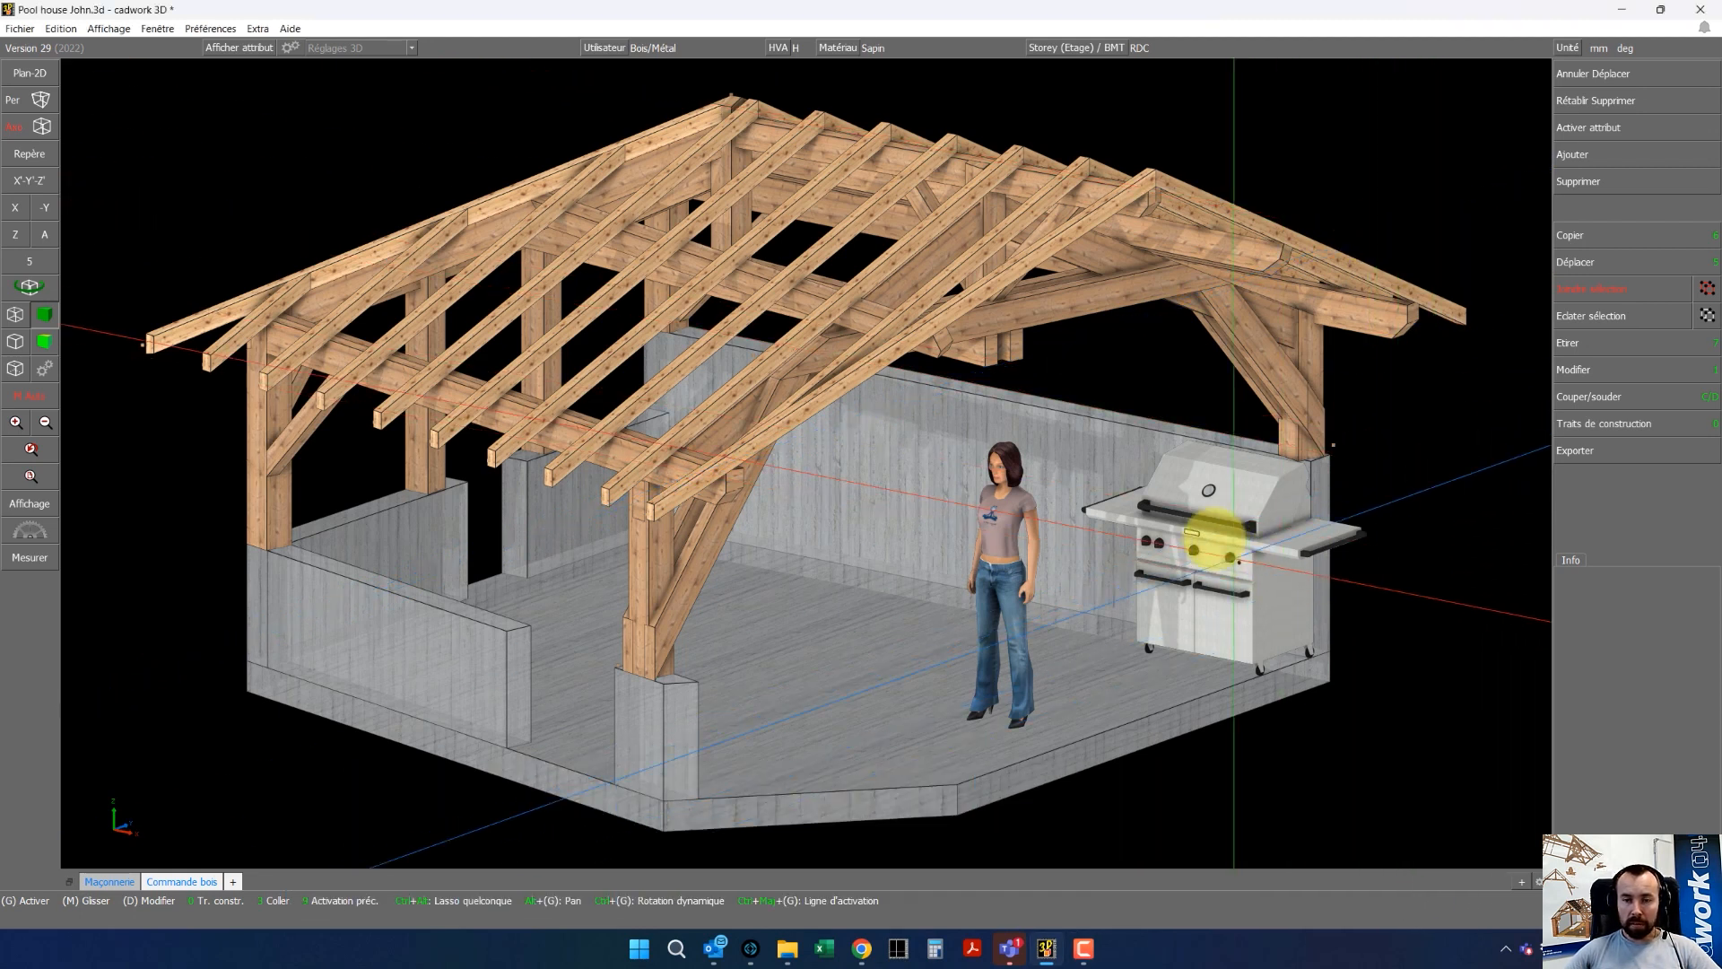
Examine the barbecue and woman visualisation objects standing on the pool house terrace
click(1211, 534)
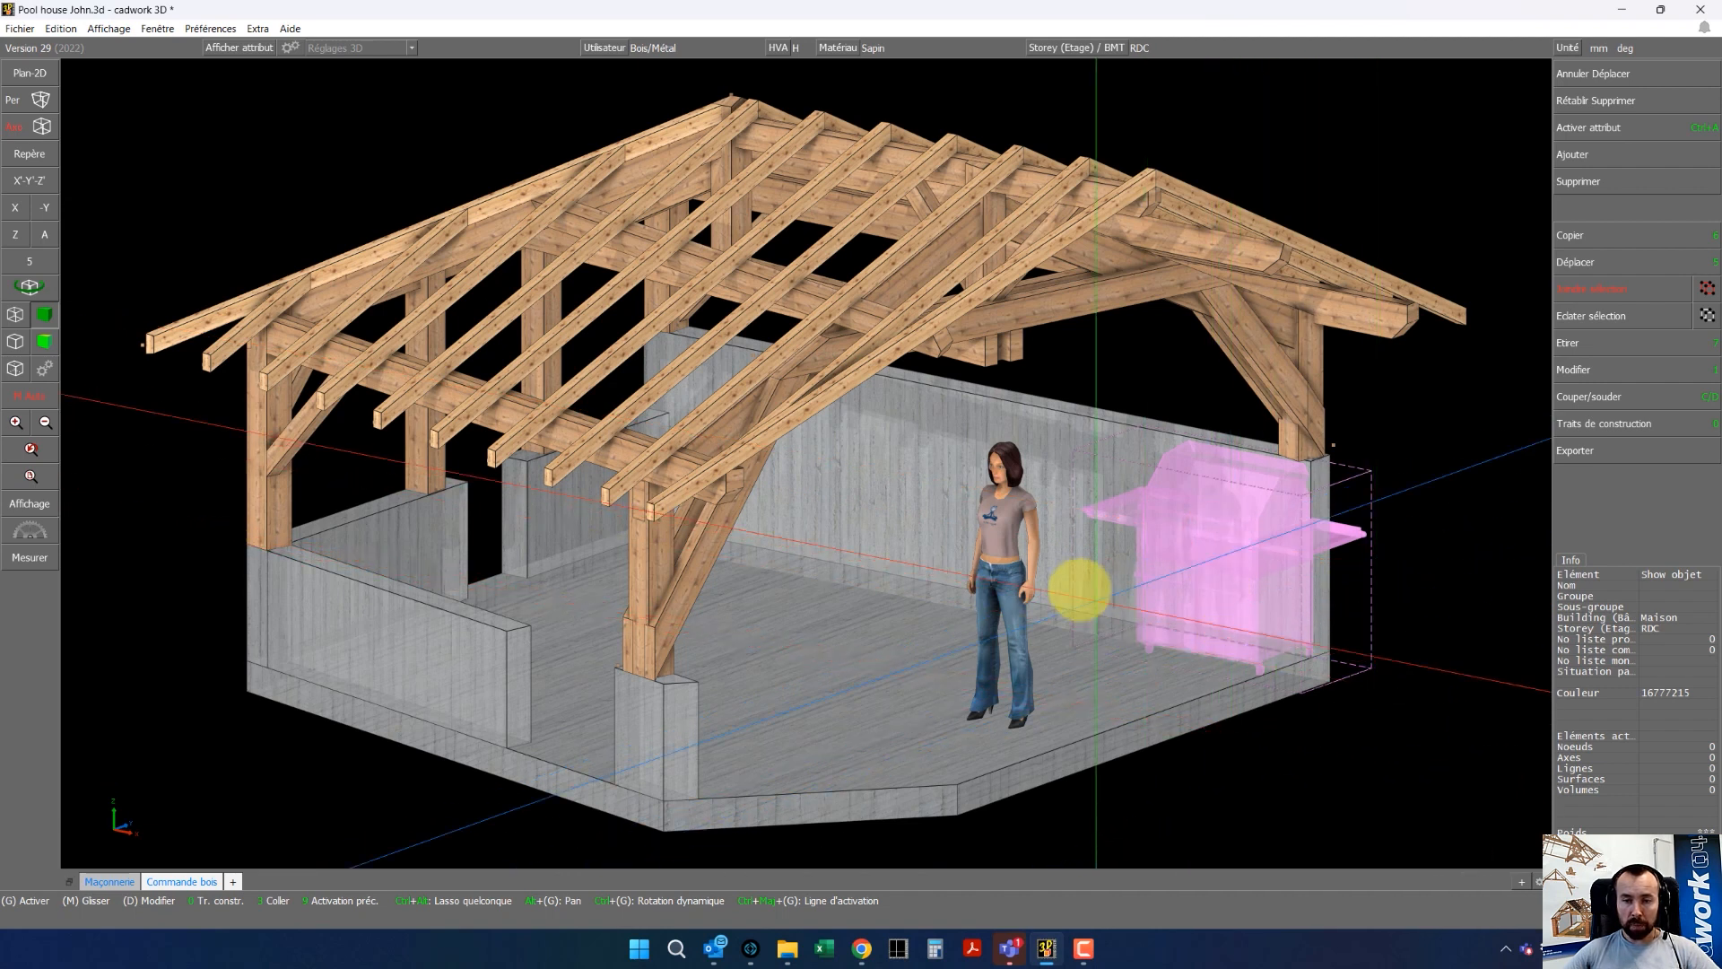
click(1020, 571)
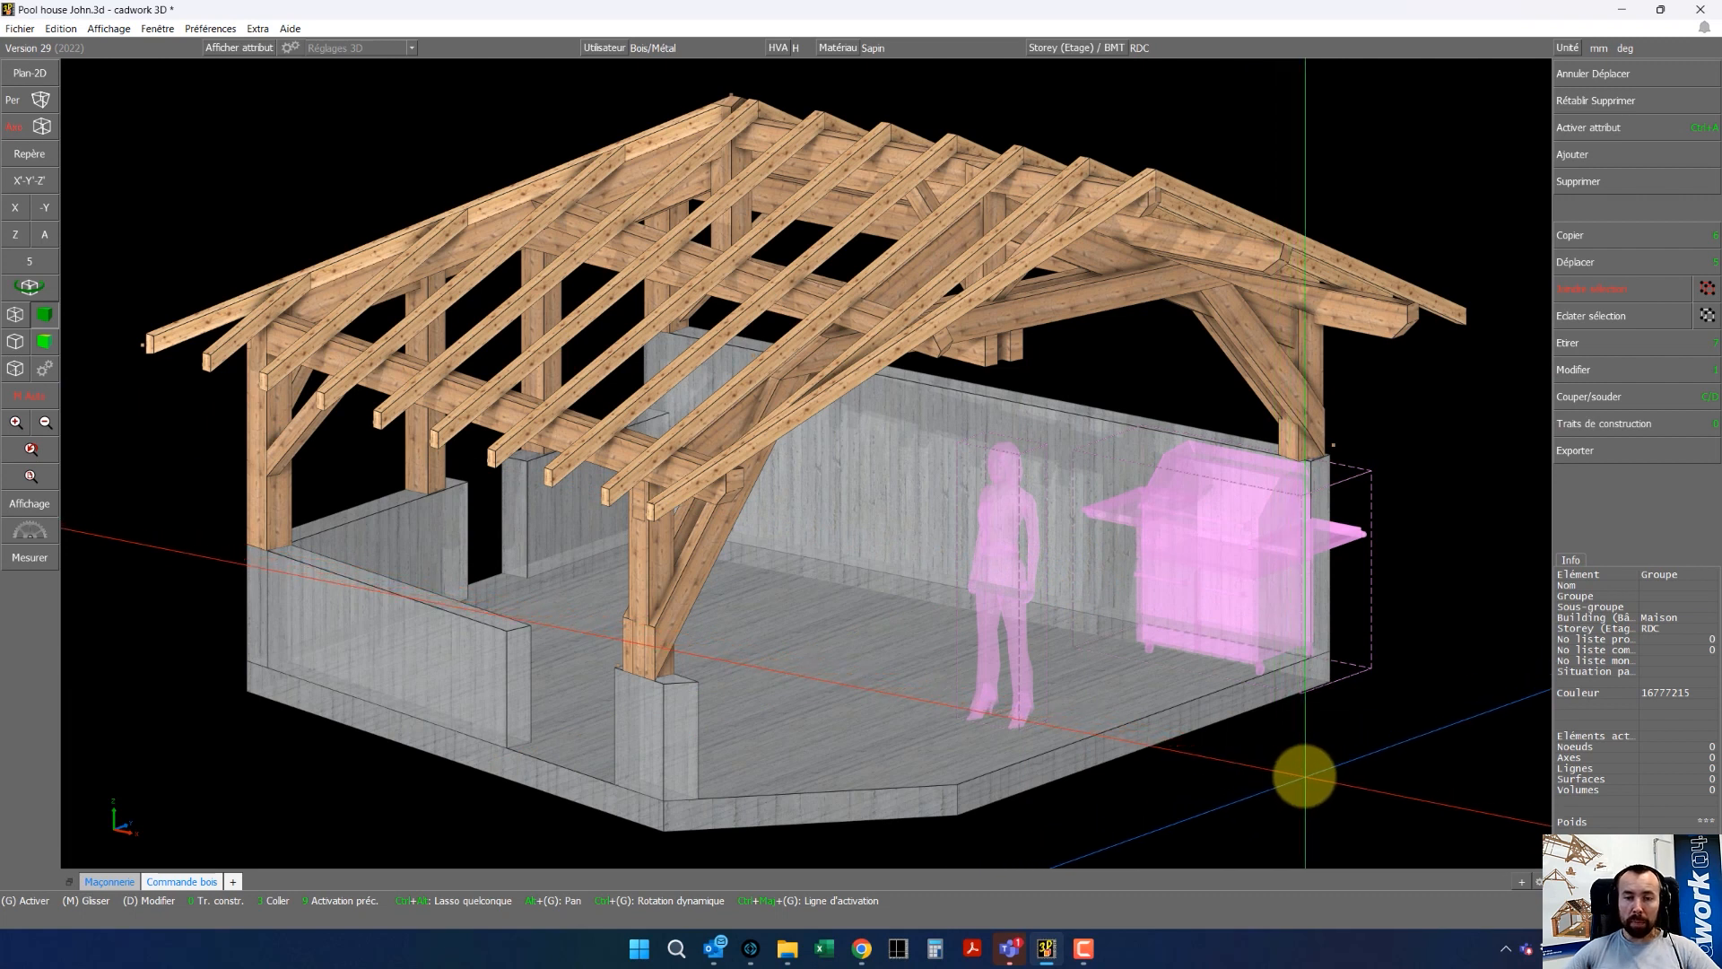
click(1304, 776)
scroll(1104, 569, up, 3)
mouse_move(811, 482)
ctrl+mouse_down()
mouse_move(742, 461)
mouse_move(807, 442)
mouse_move(830, 460)
ctrl+mouse_up()
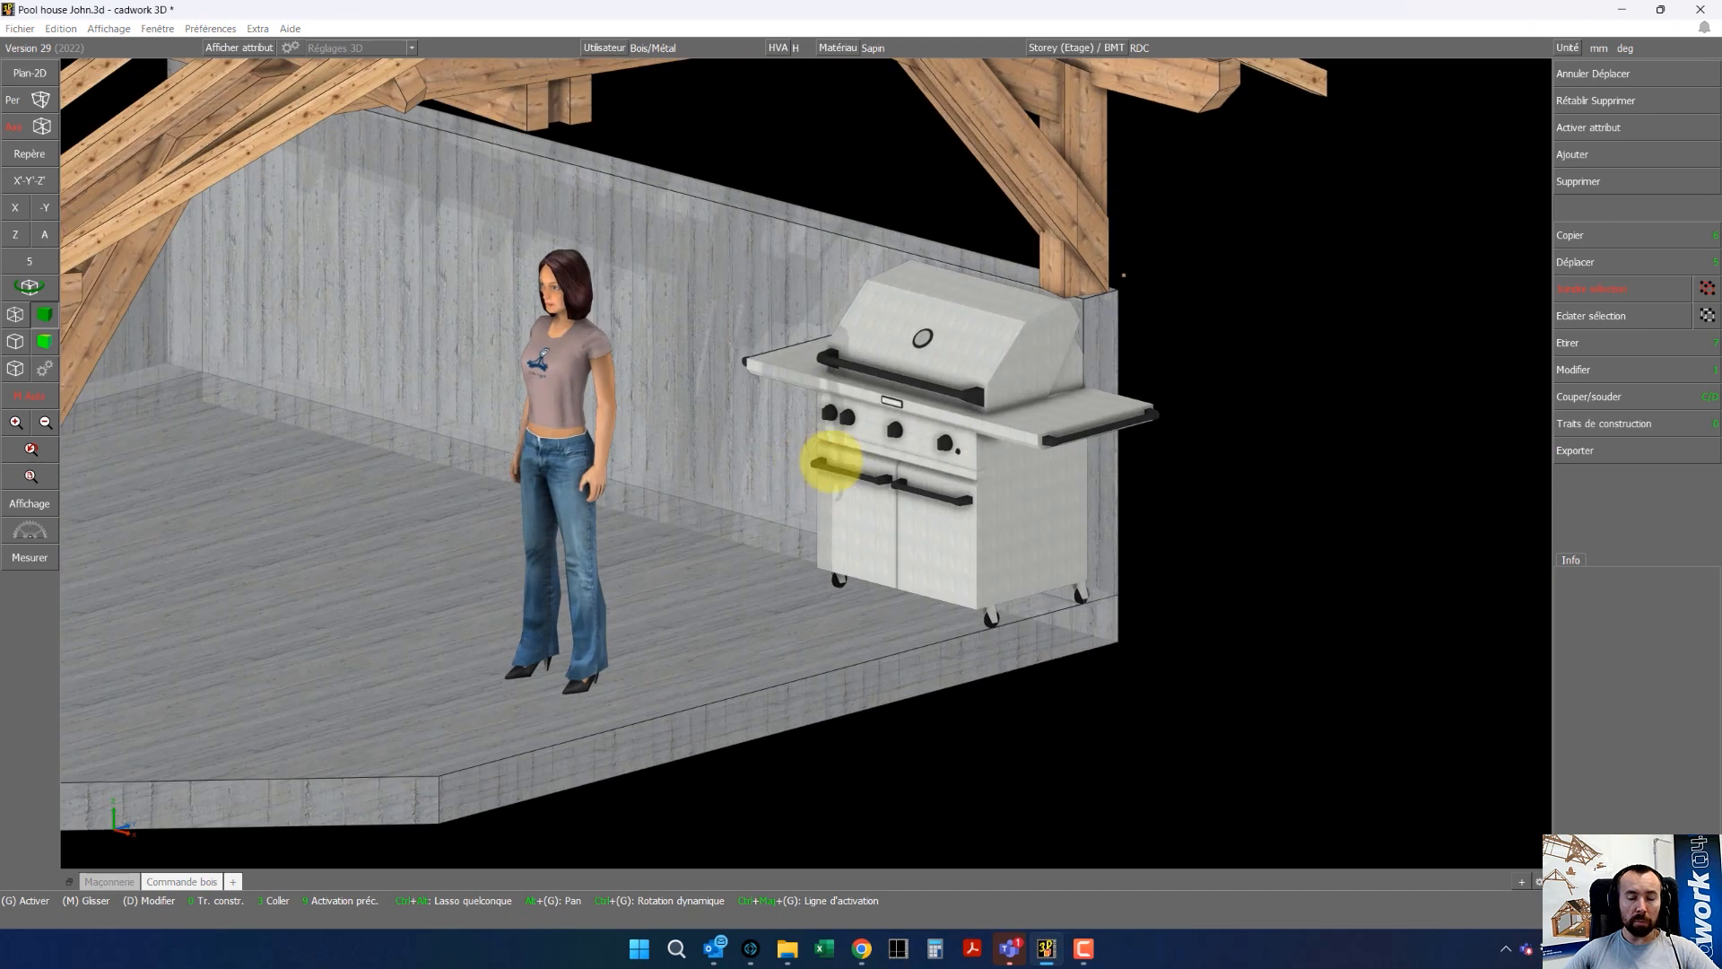
scroll(812, 461, down, 2)
scroll(772, 471, down, 5)
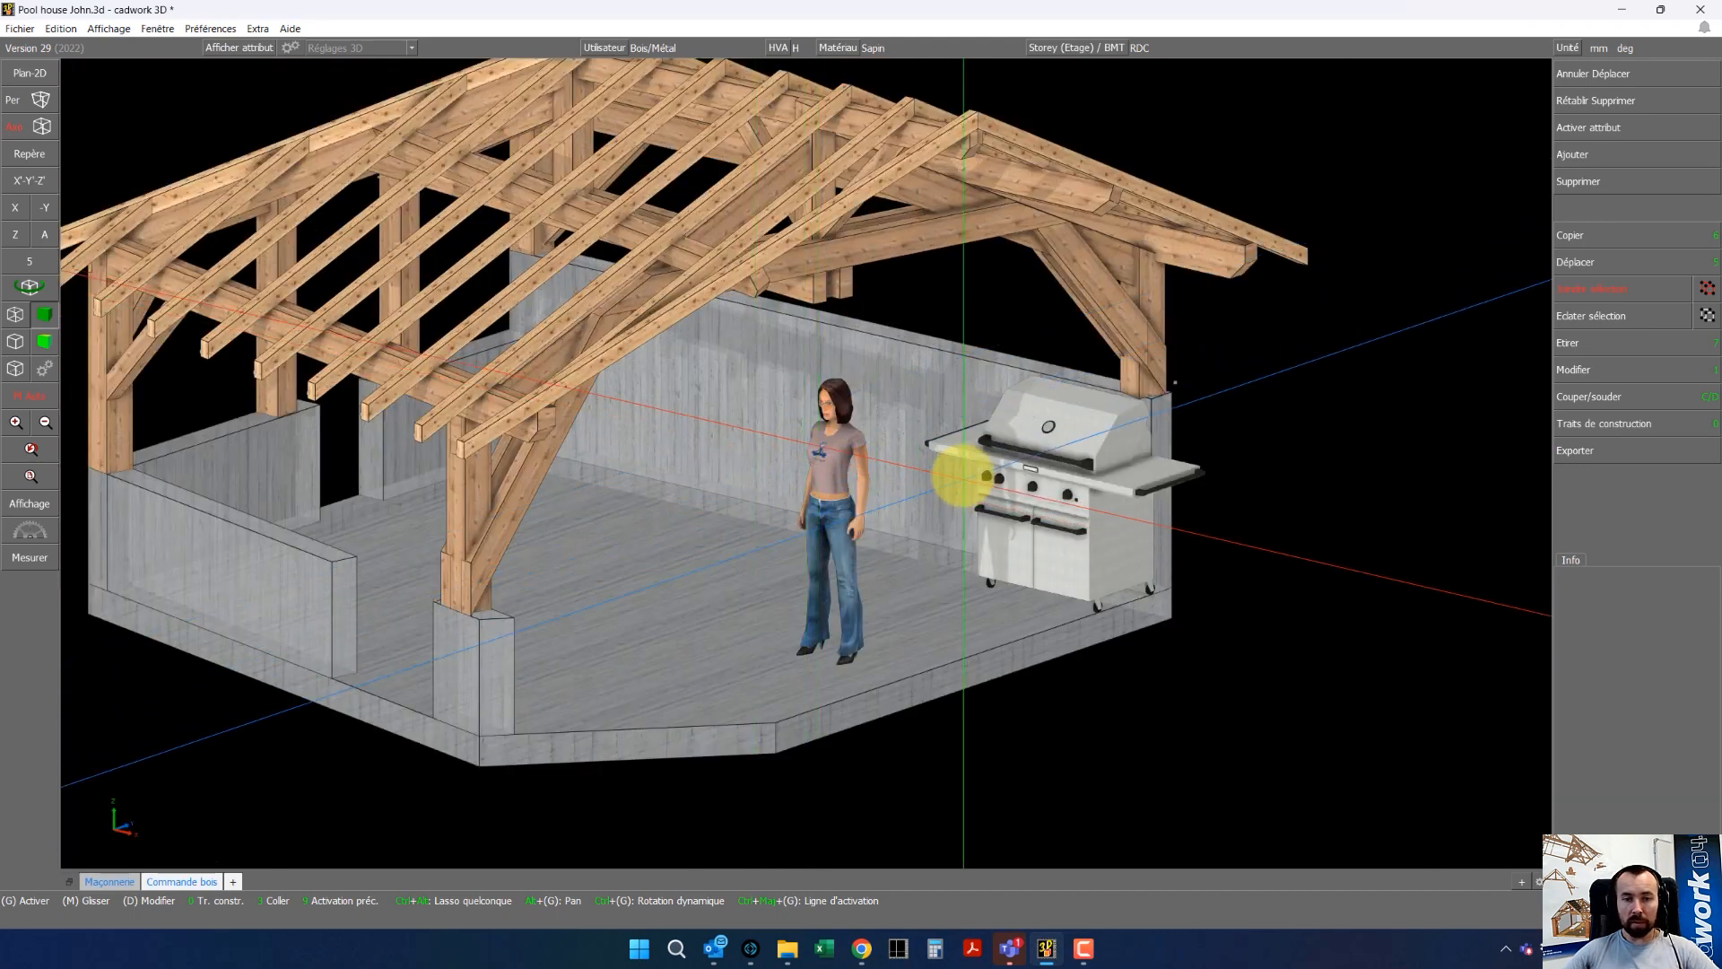
scroll(811, 469, up, 2)
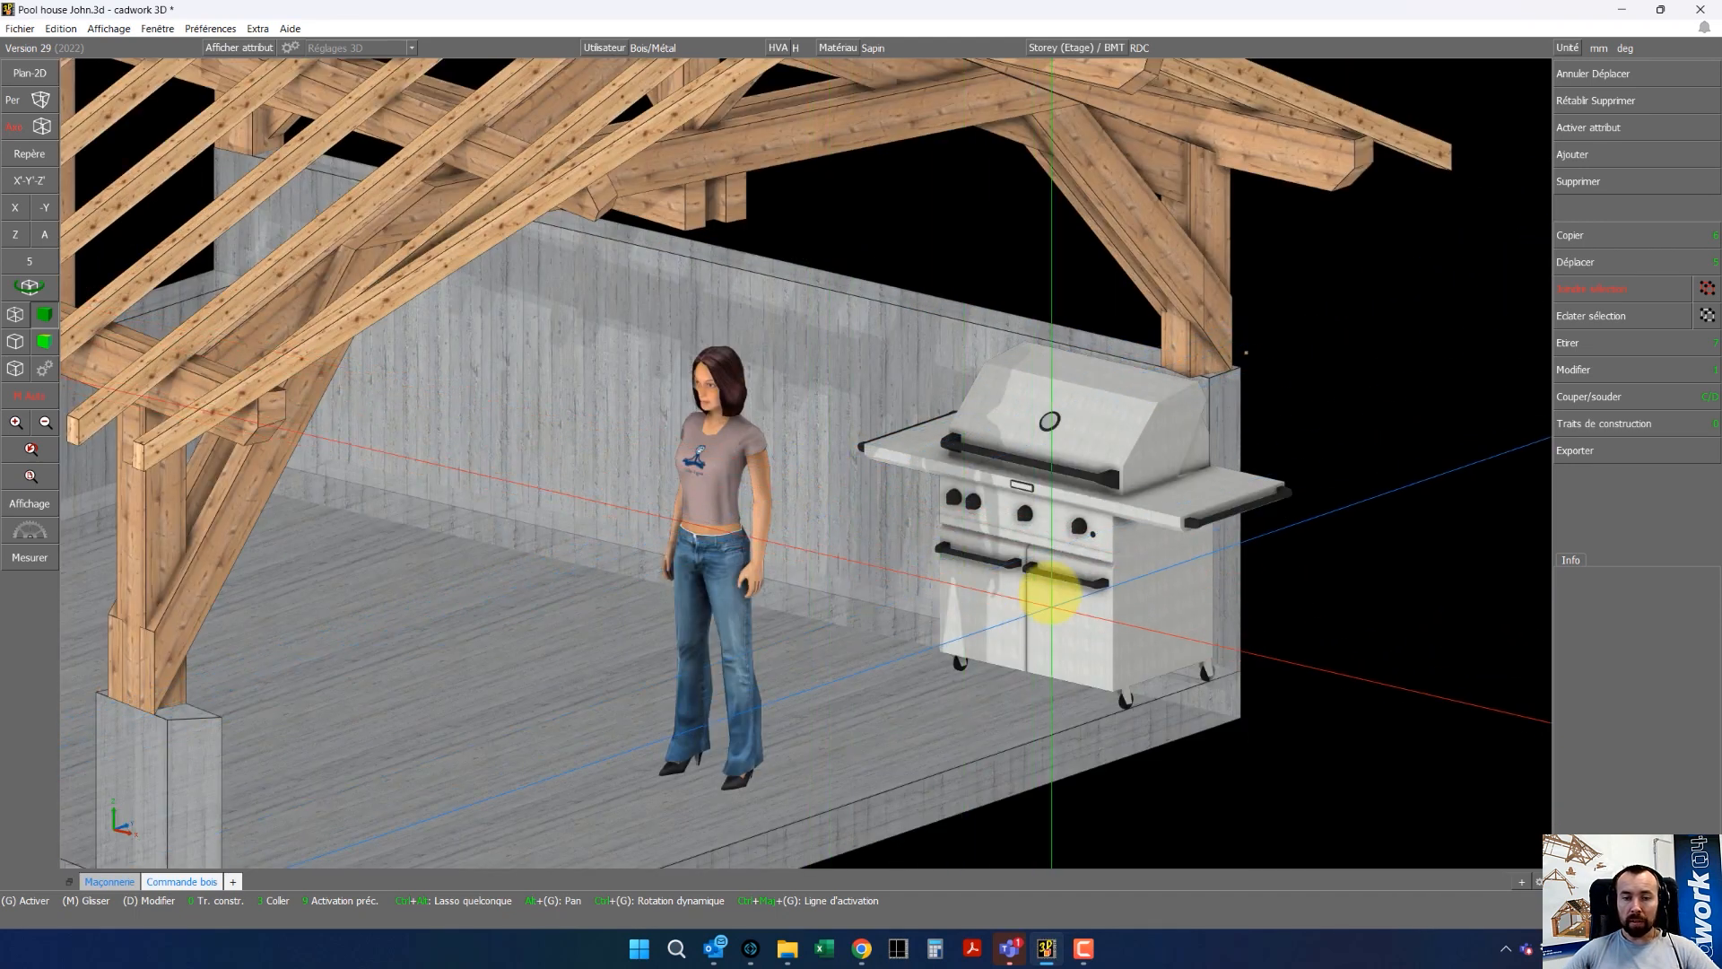
scroll(974, 549, down, 2)
Delete the barbecue and woman visualisation objects from the pool house terrace
click(832, 454)
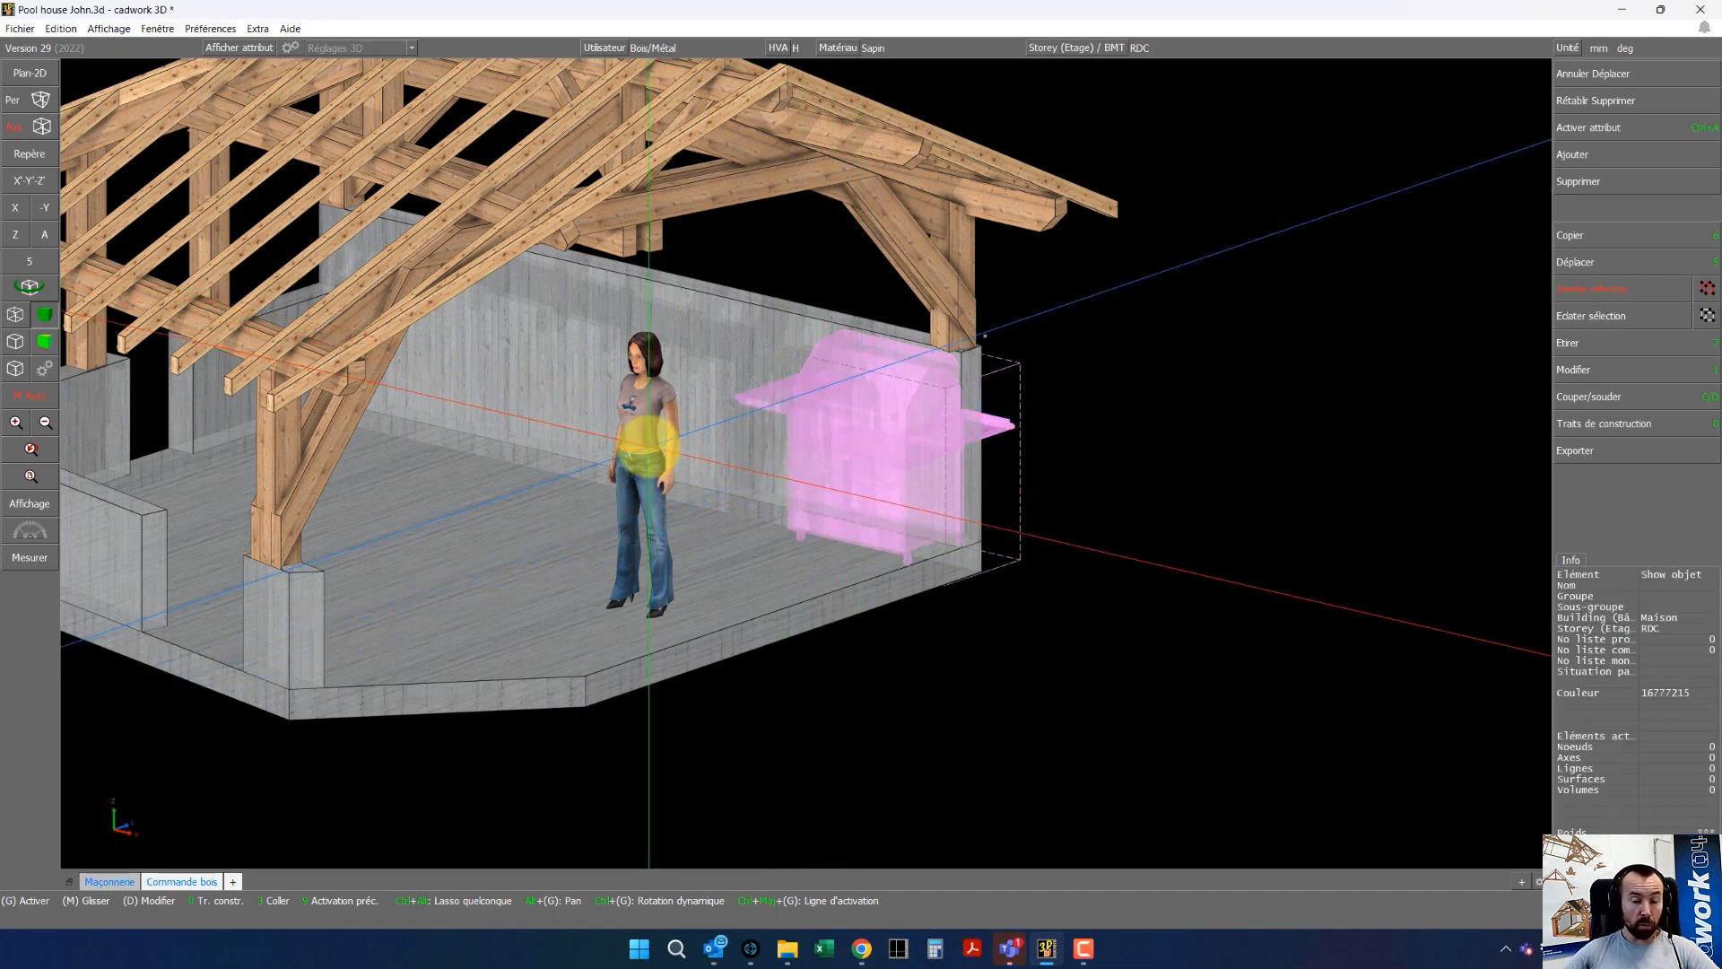
click(647, 446)
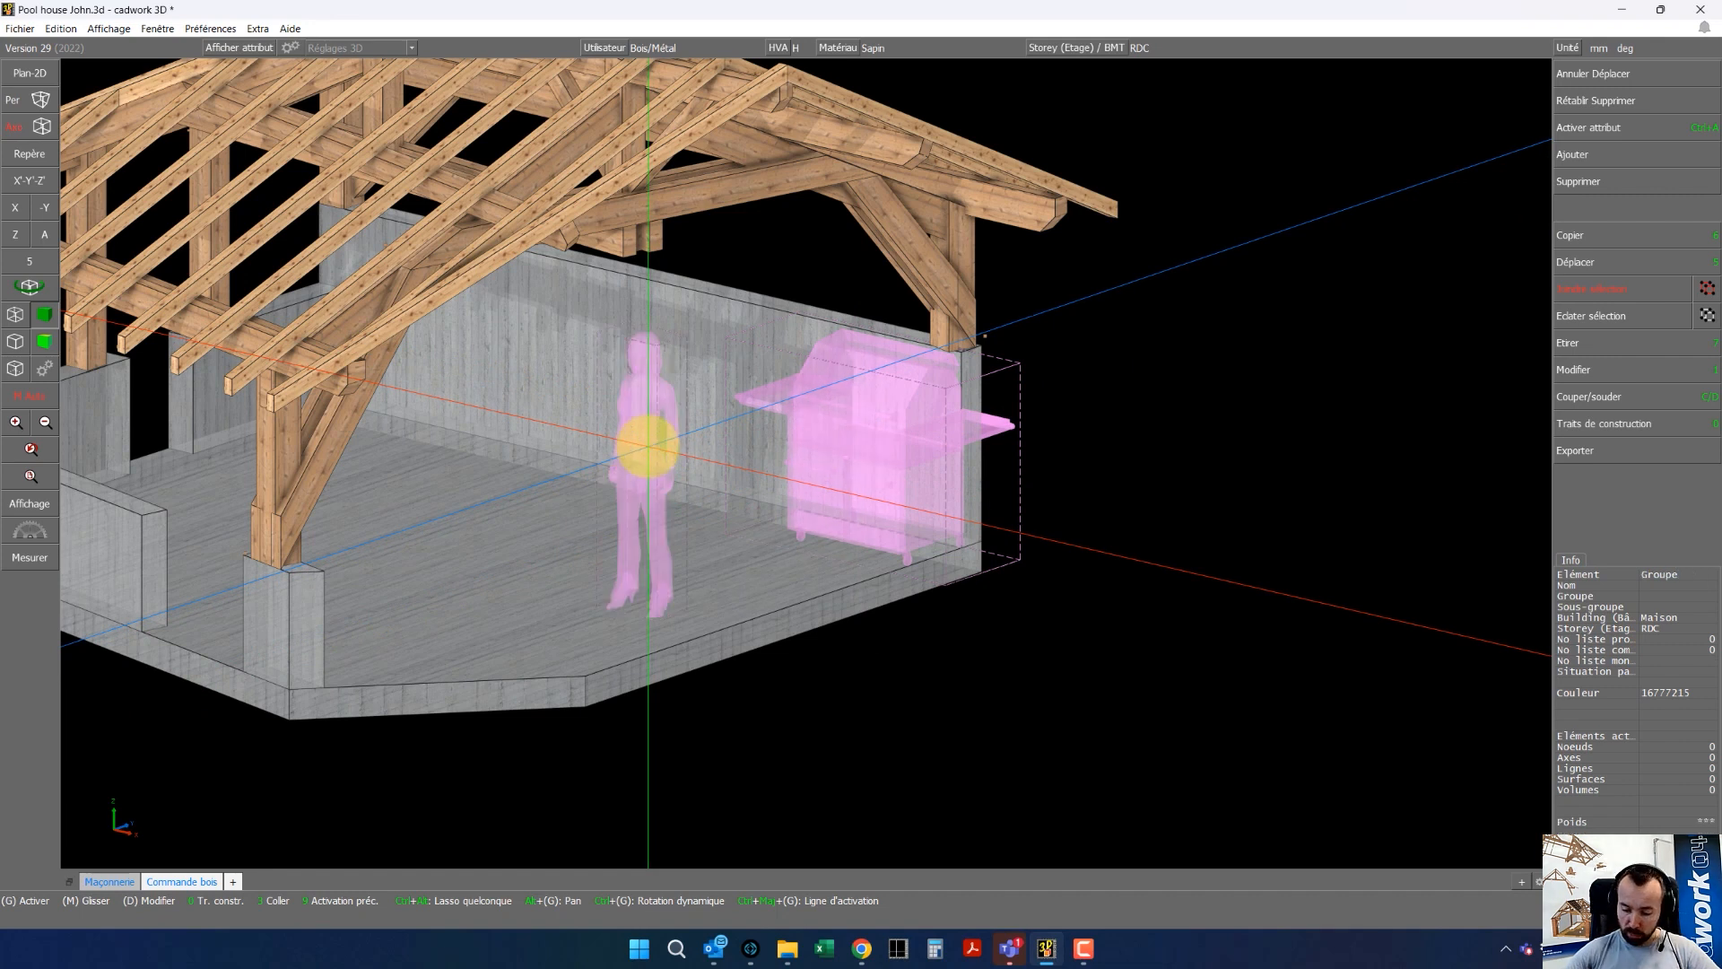
key(Delete)
click(1115, 572)
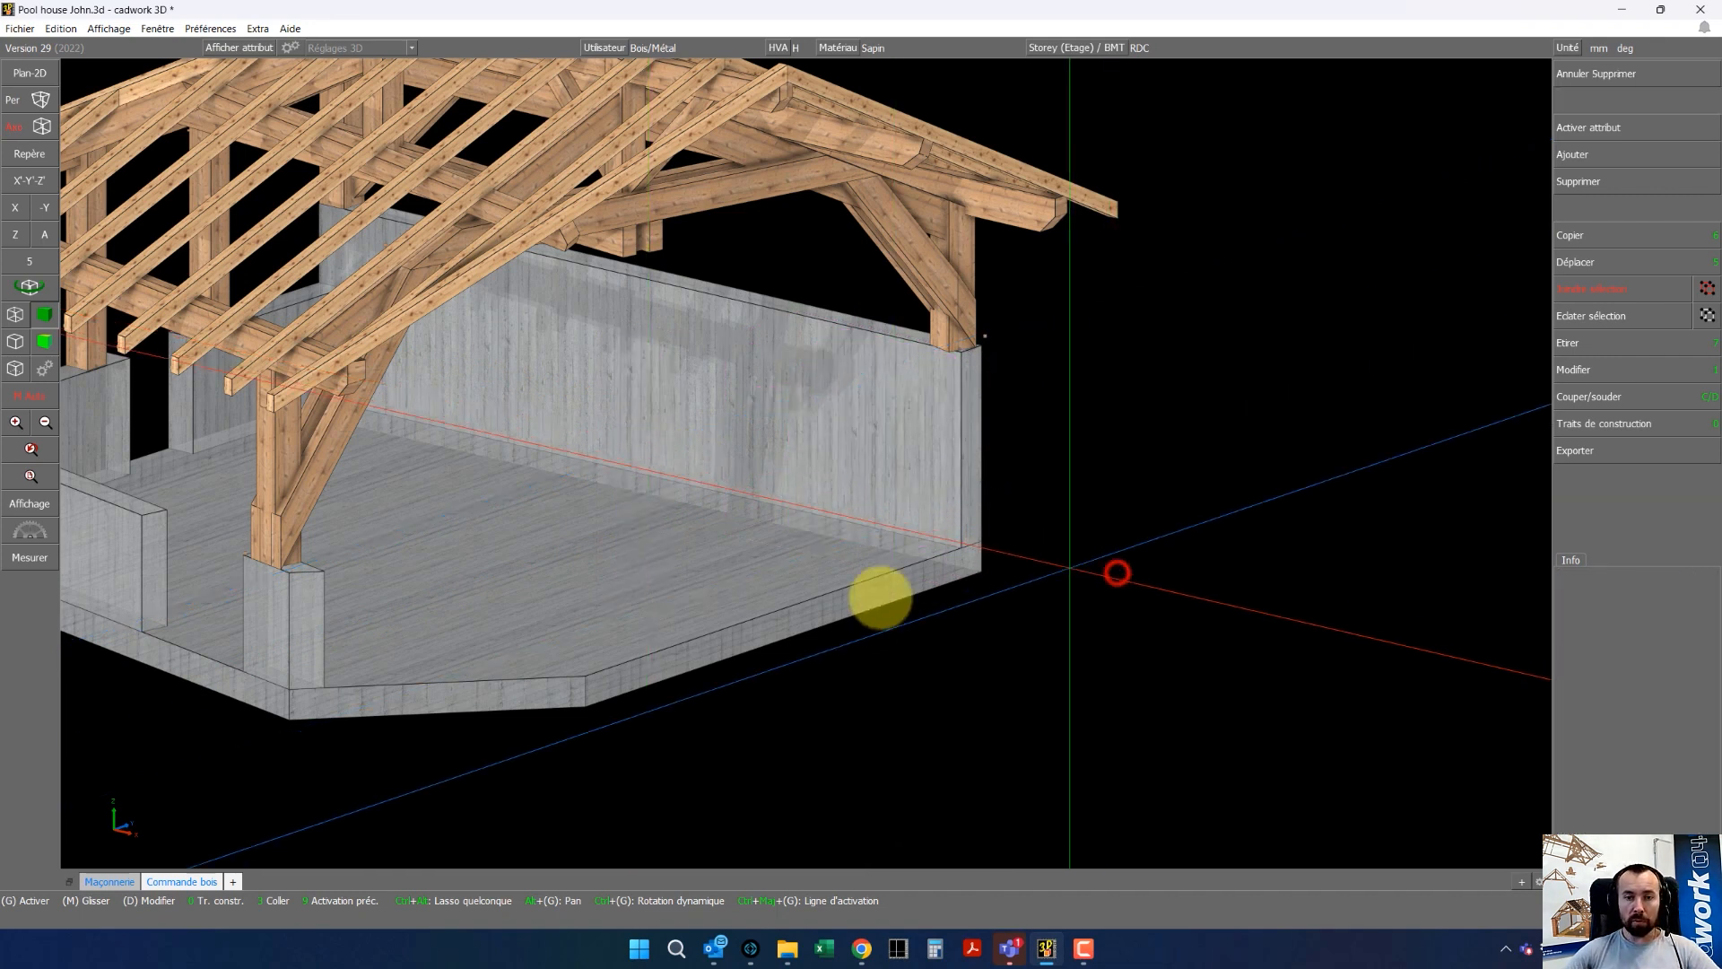
Switch to Google Chrome, open SketchUp for Web and create a new model
mouse_move(863, 942)
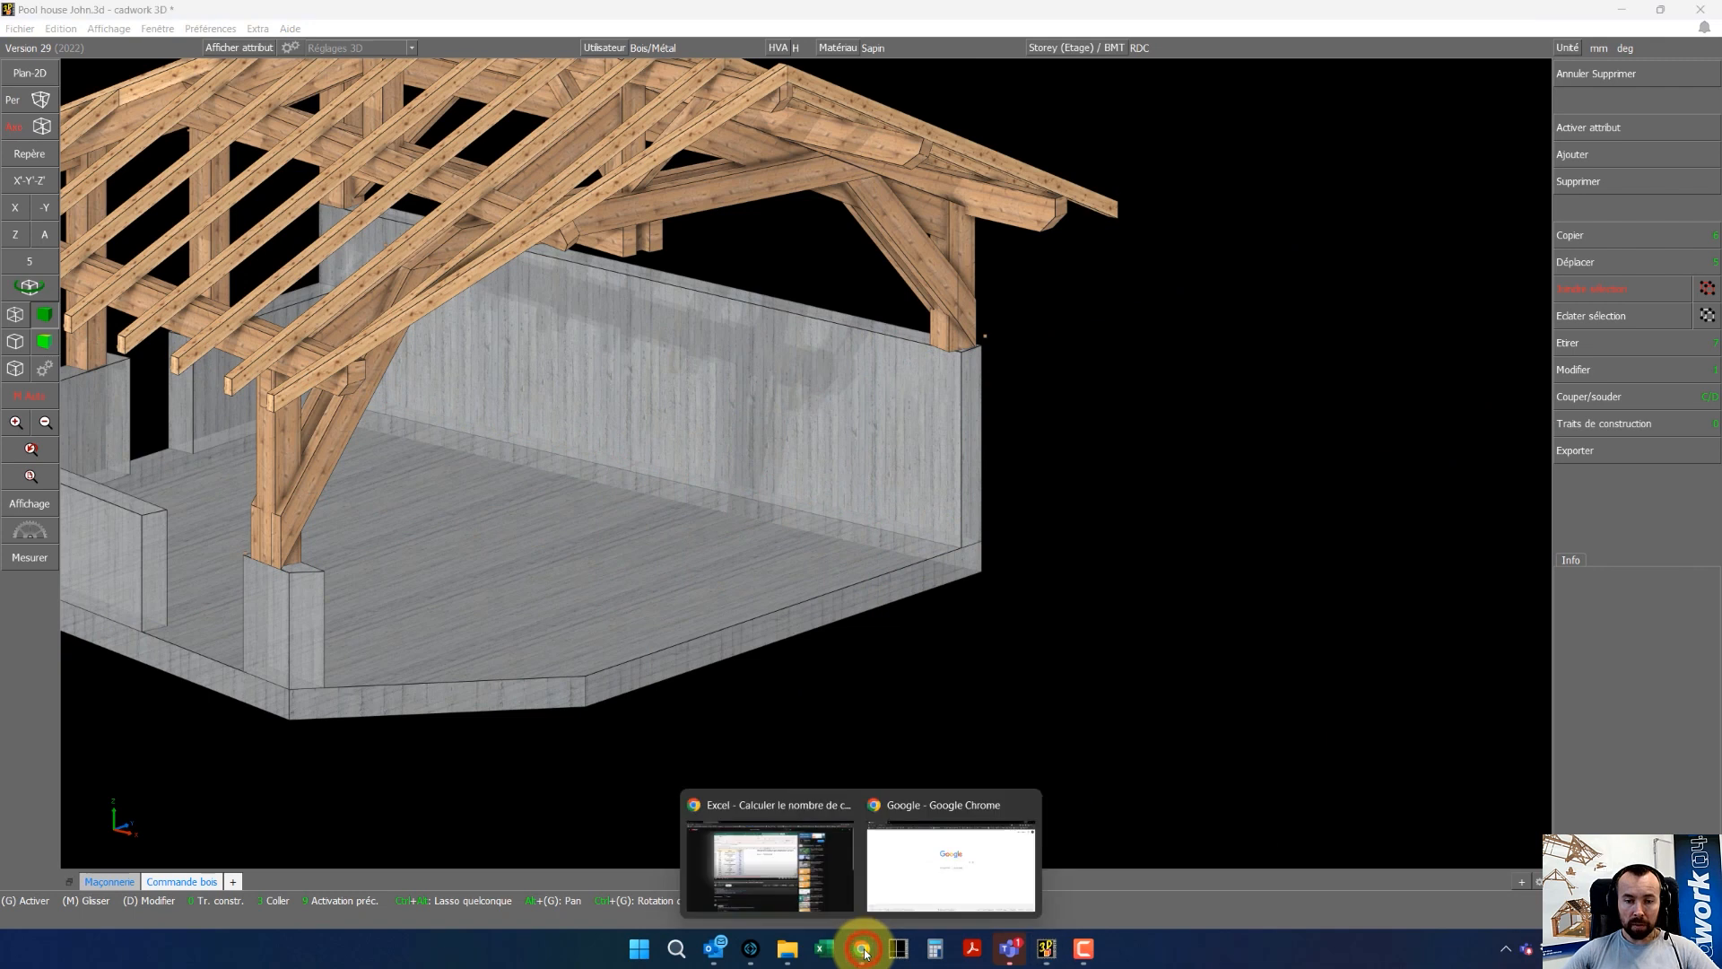
click(908, 873)
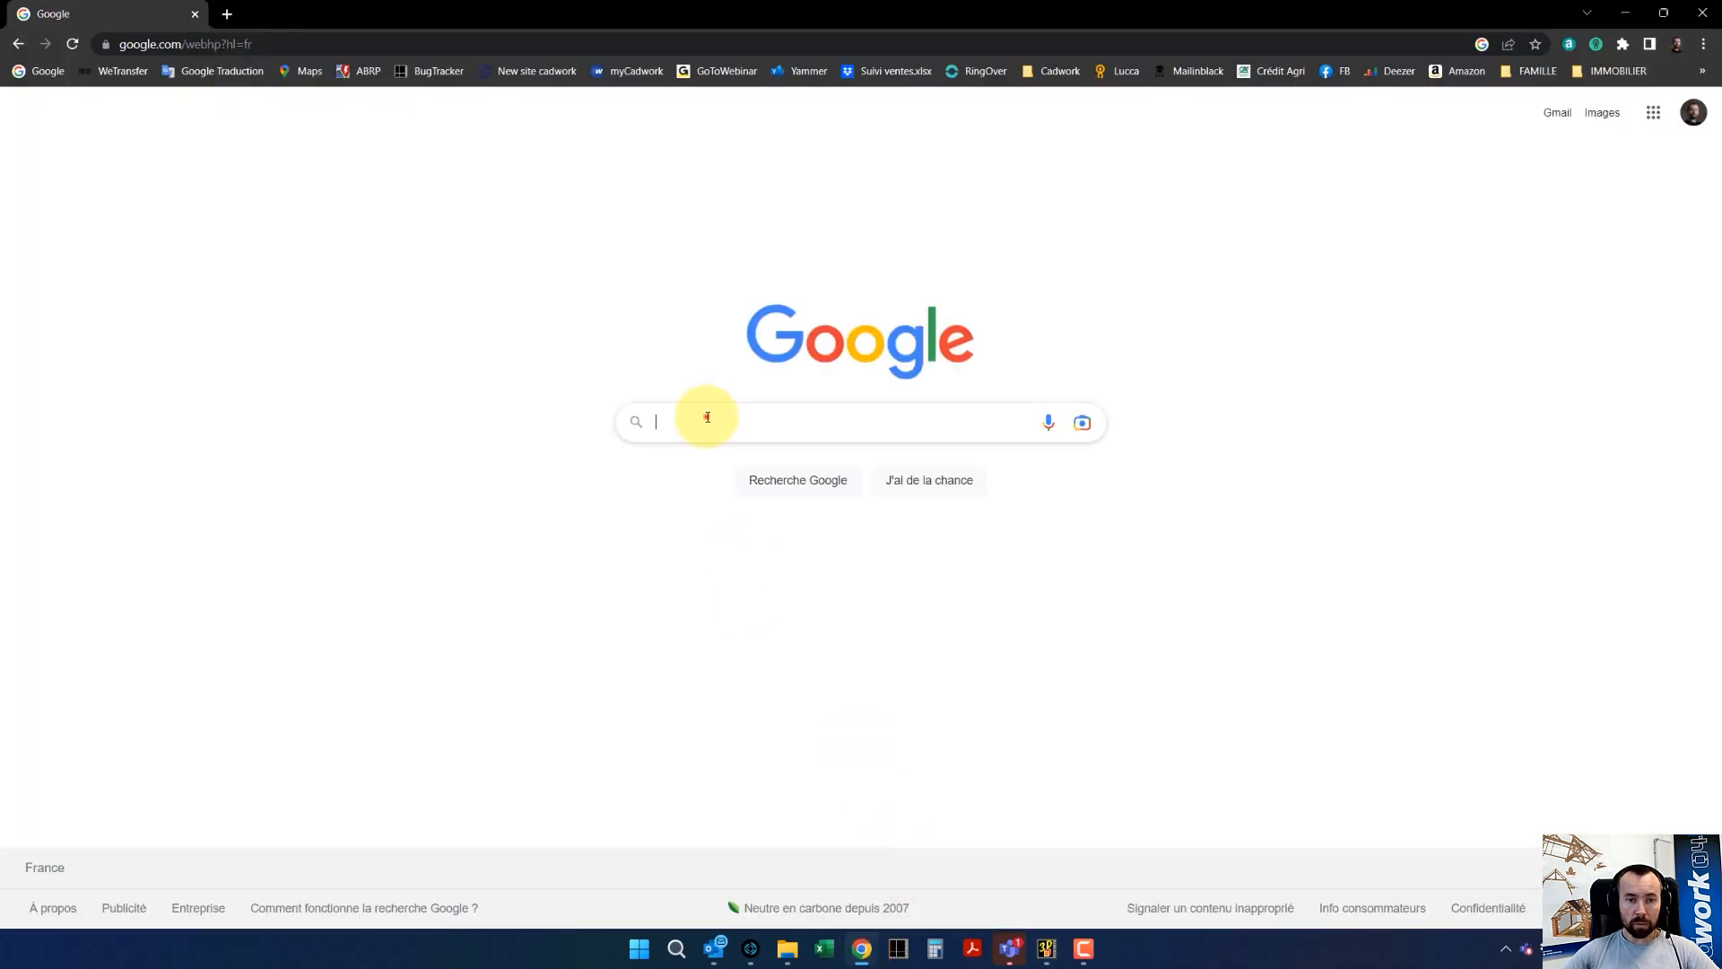
click(708, 416)
click(687, 457)
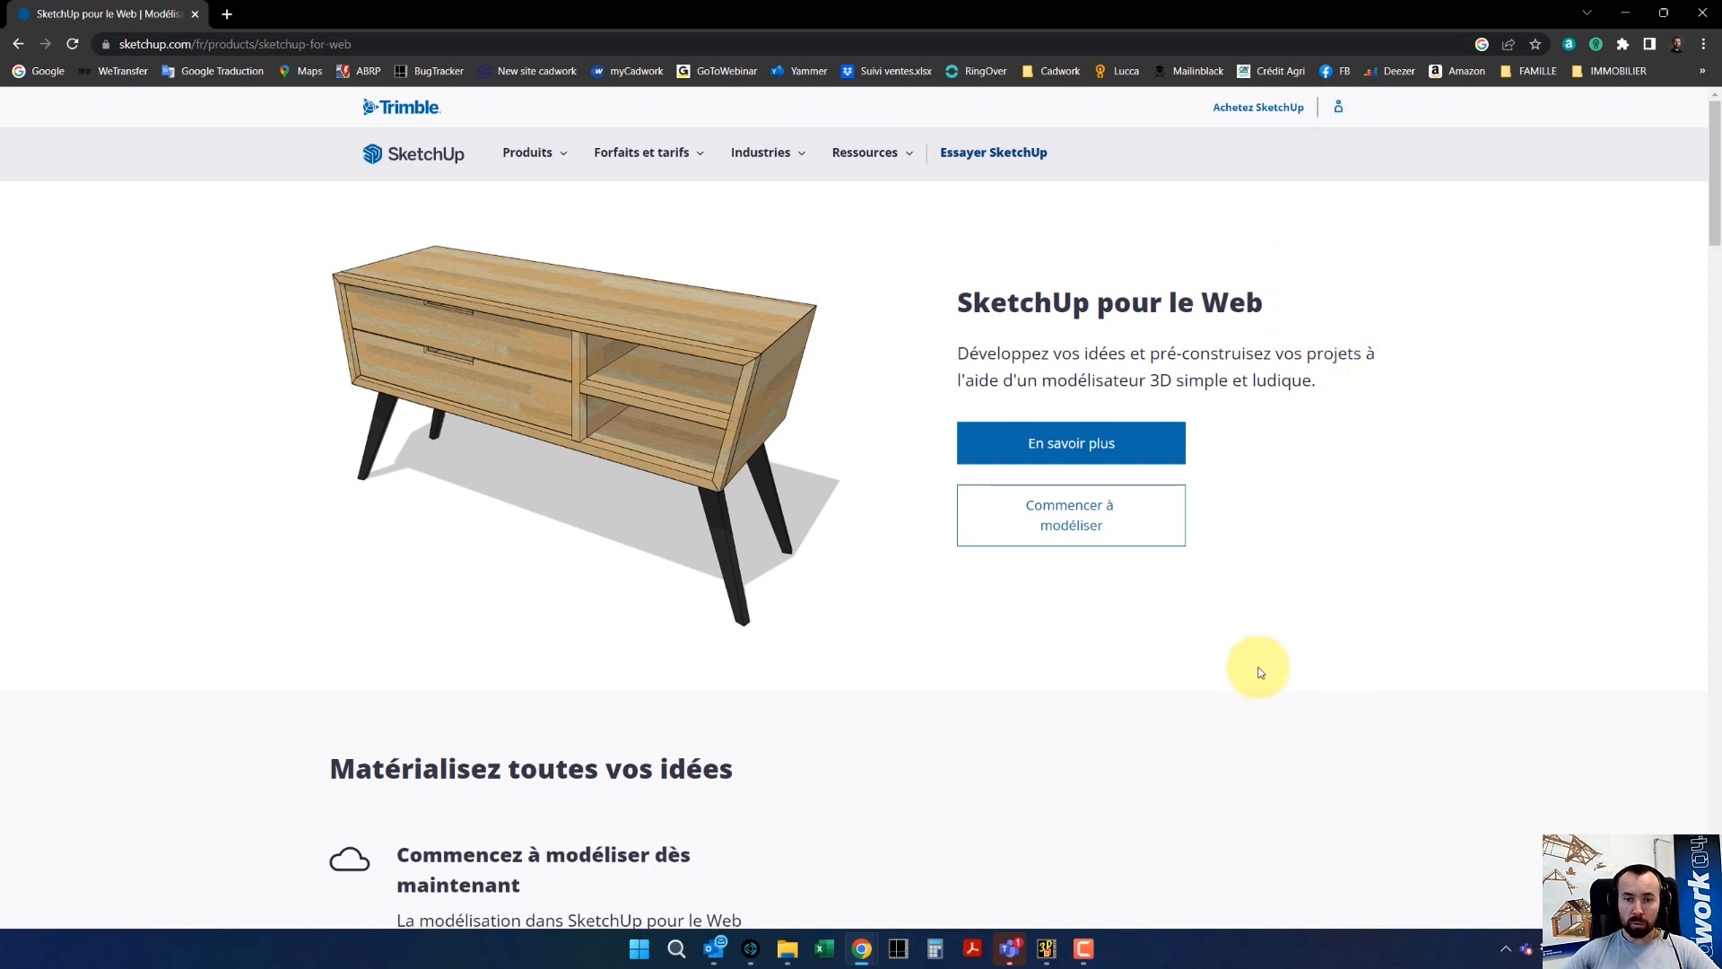
click(1080, 534)
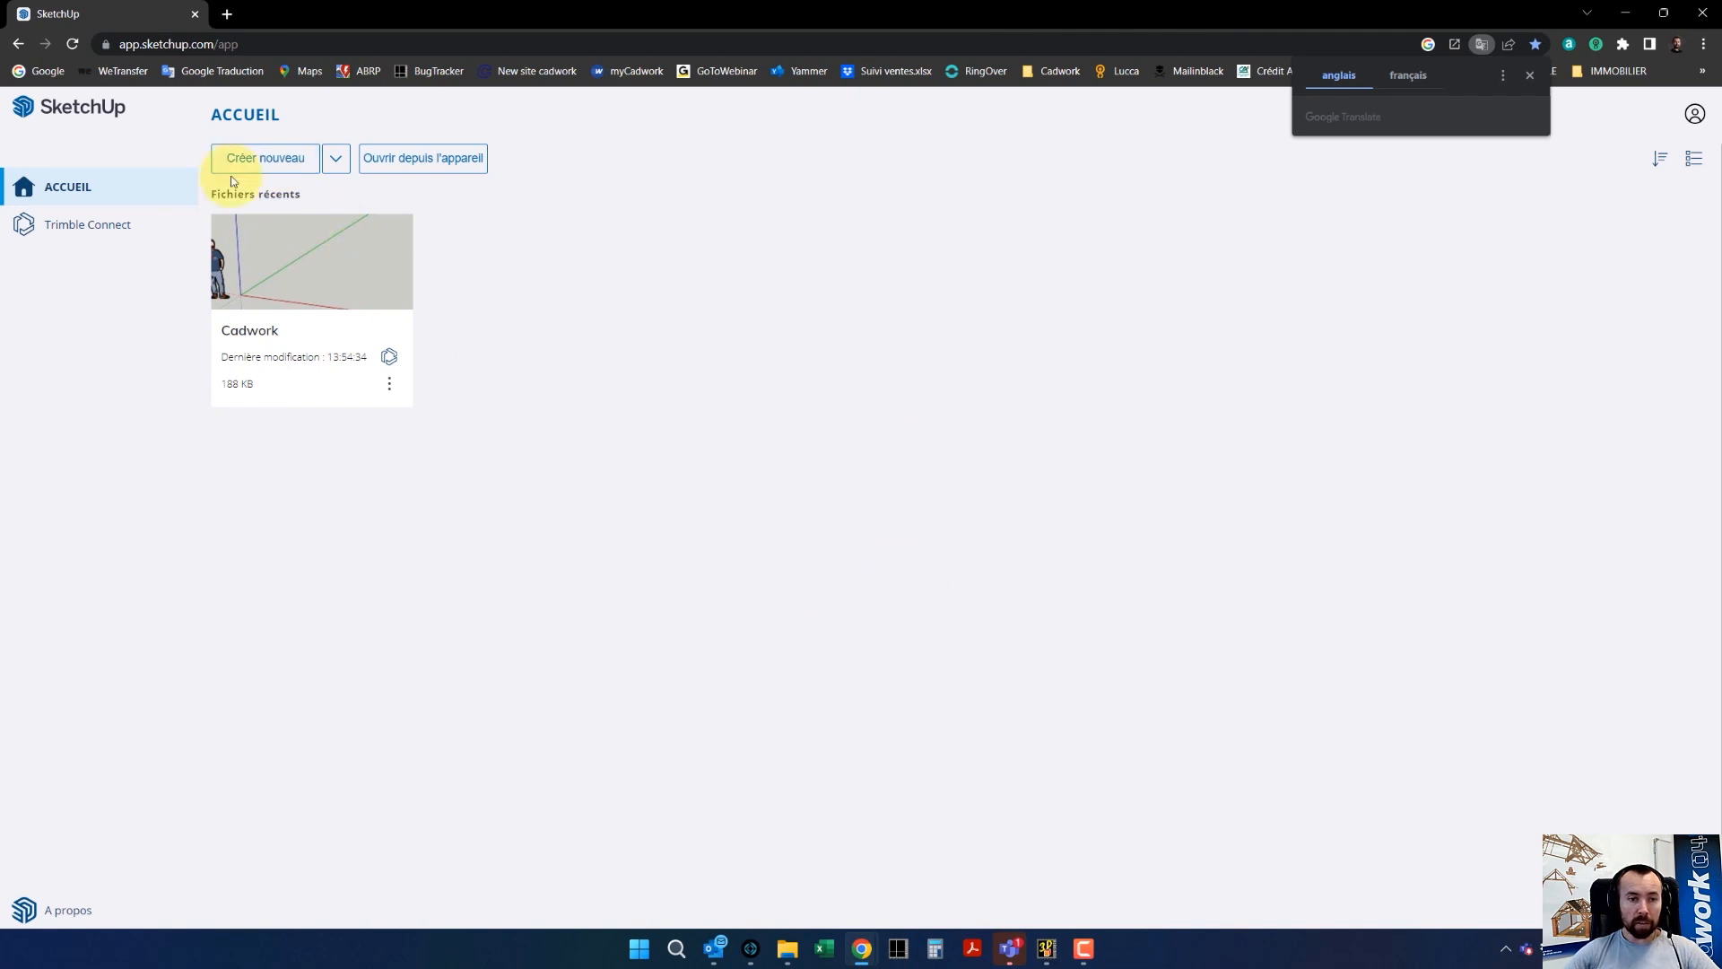
click(255, 166)
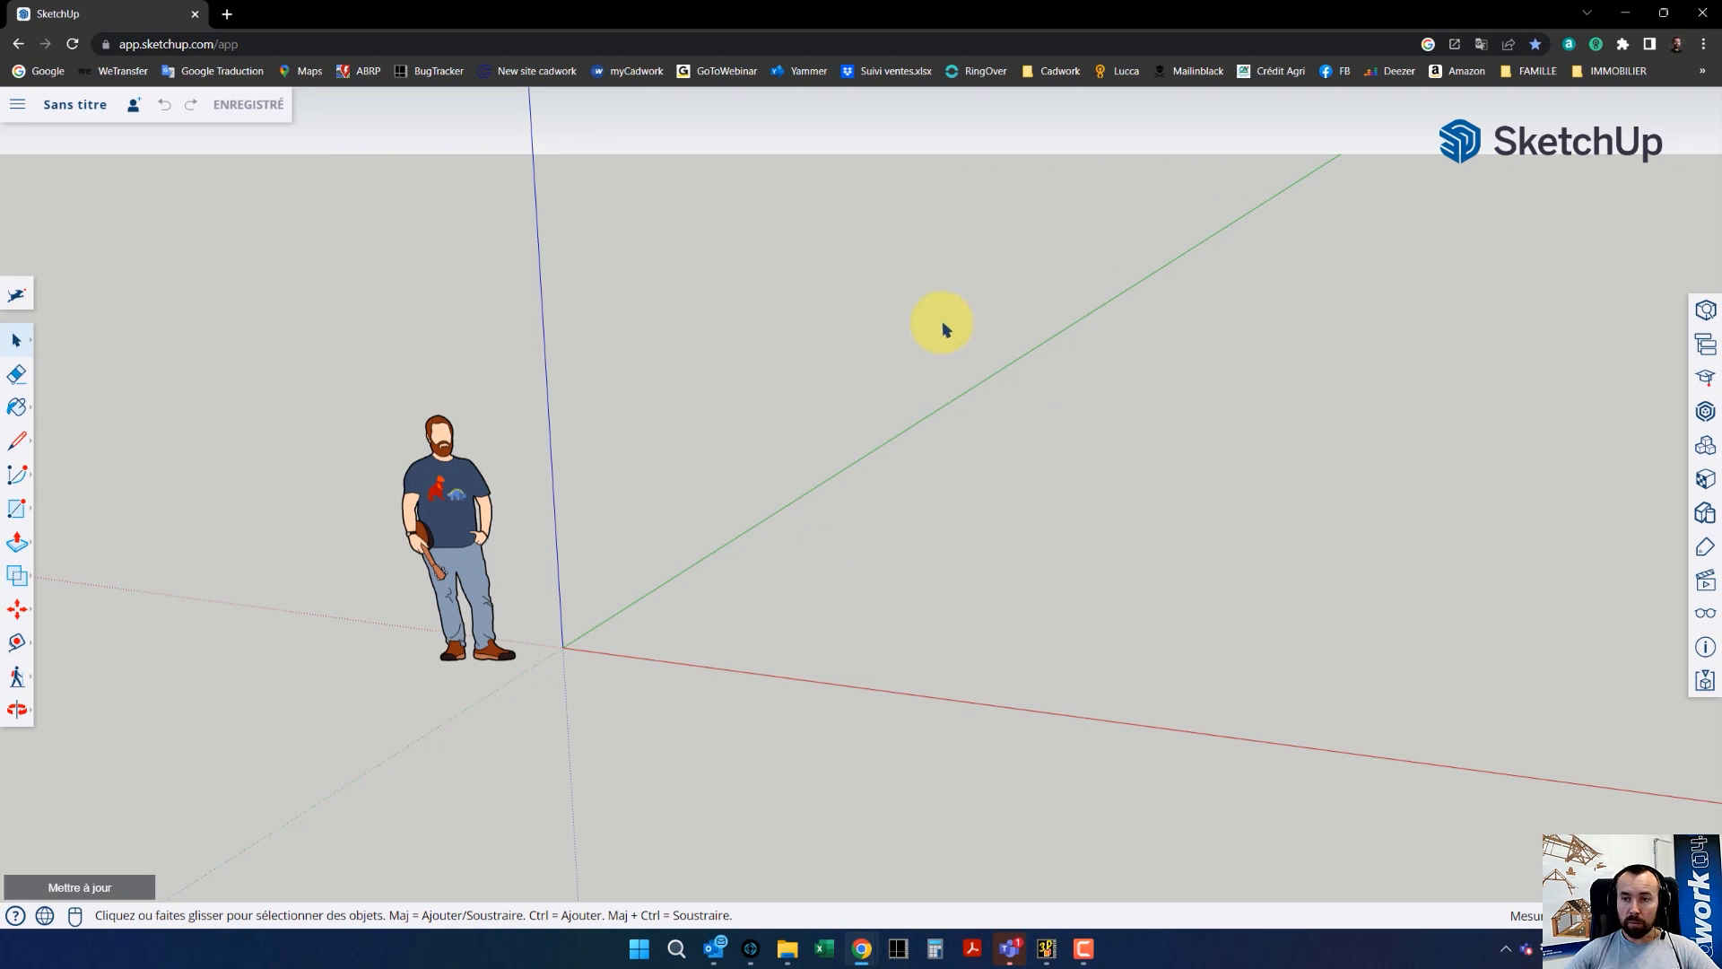
Delete the default human figure from the new SketchUp model
middle_drag(788, 577, 926, 596)
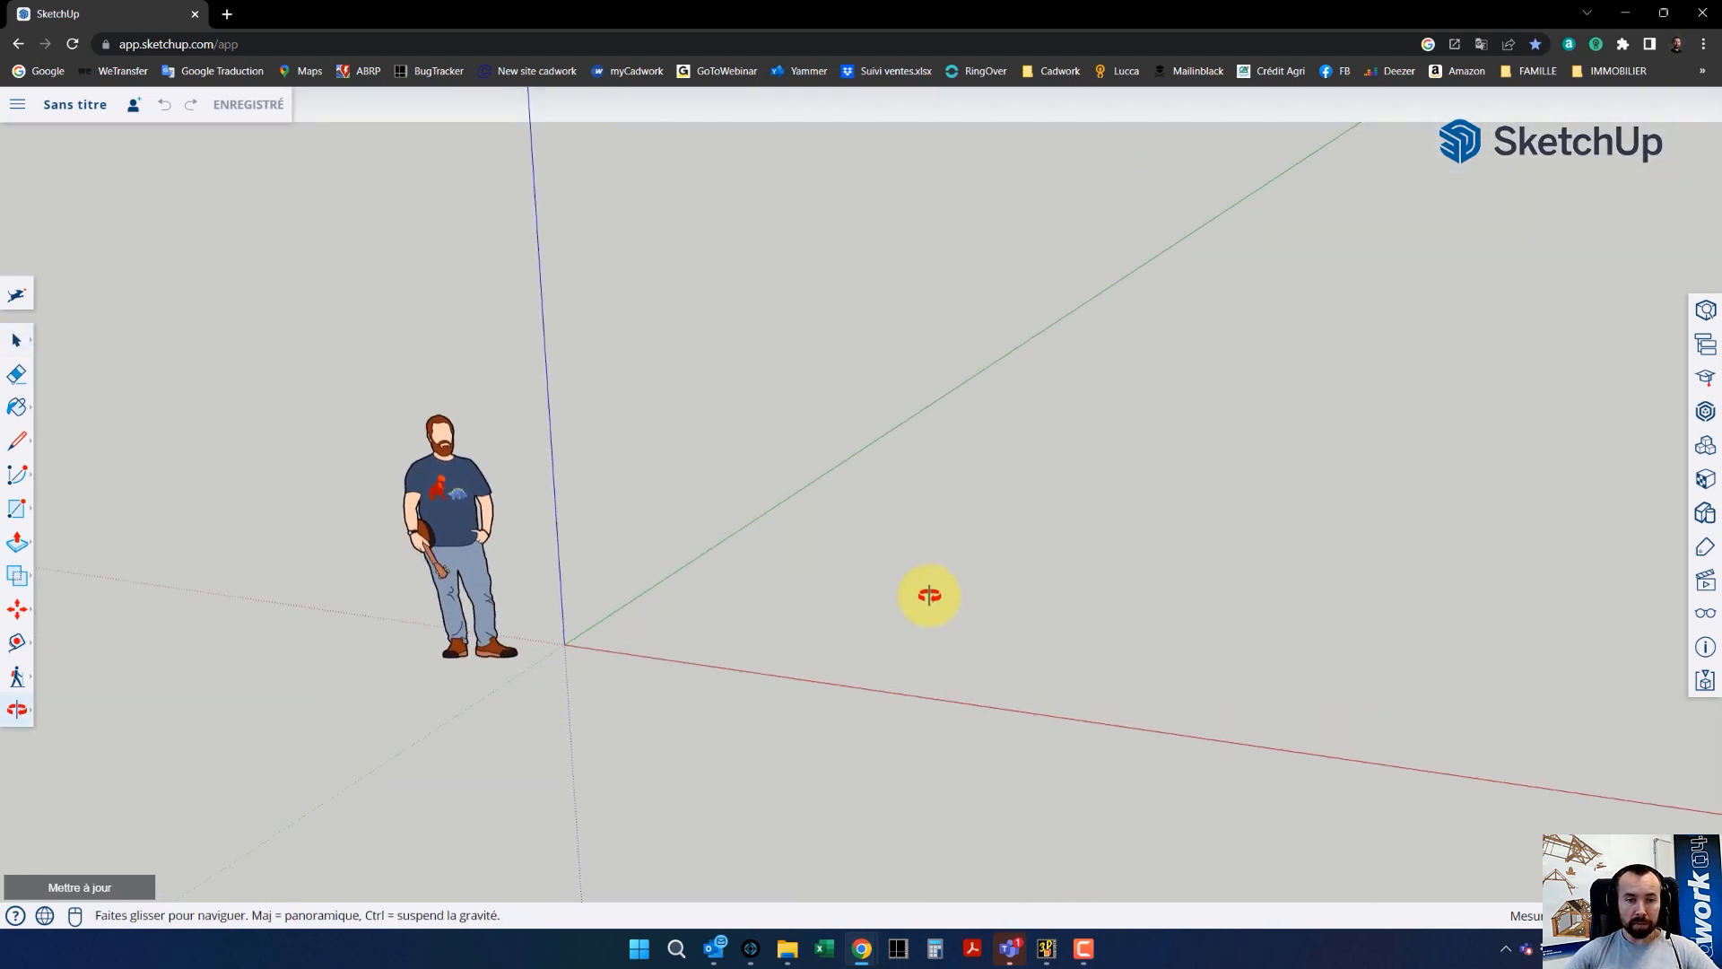
click(468, 524)
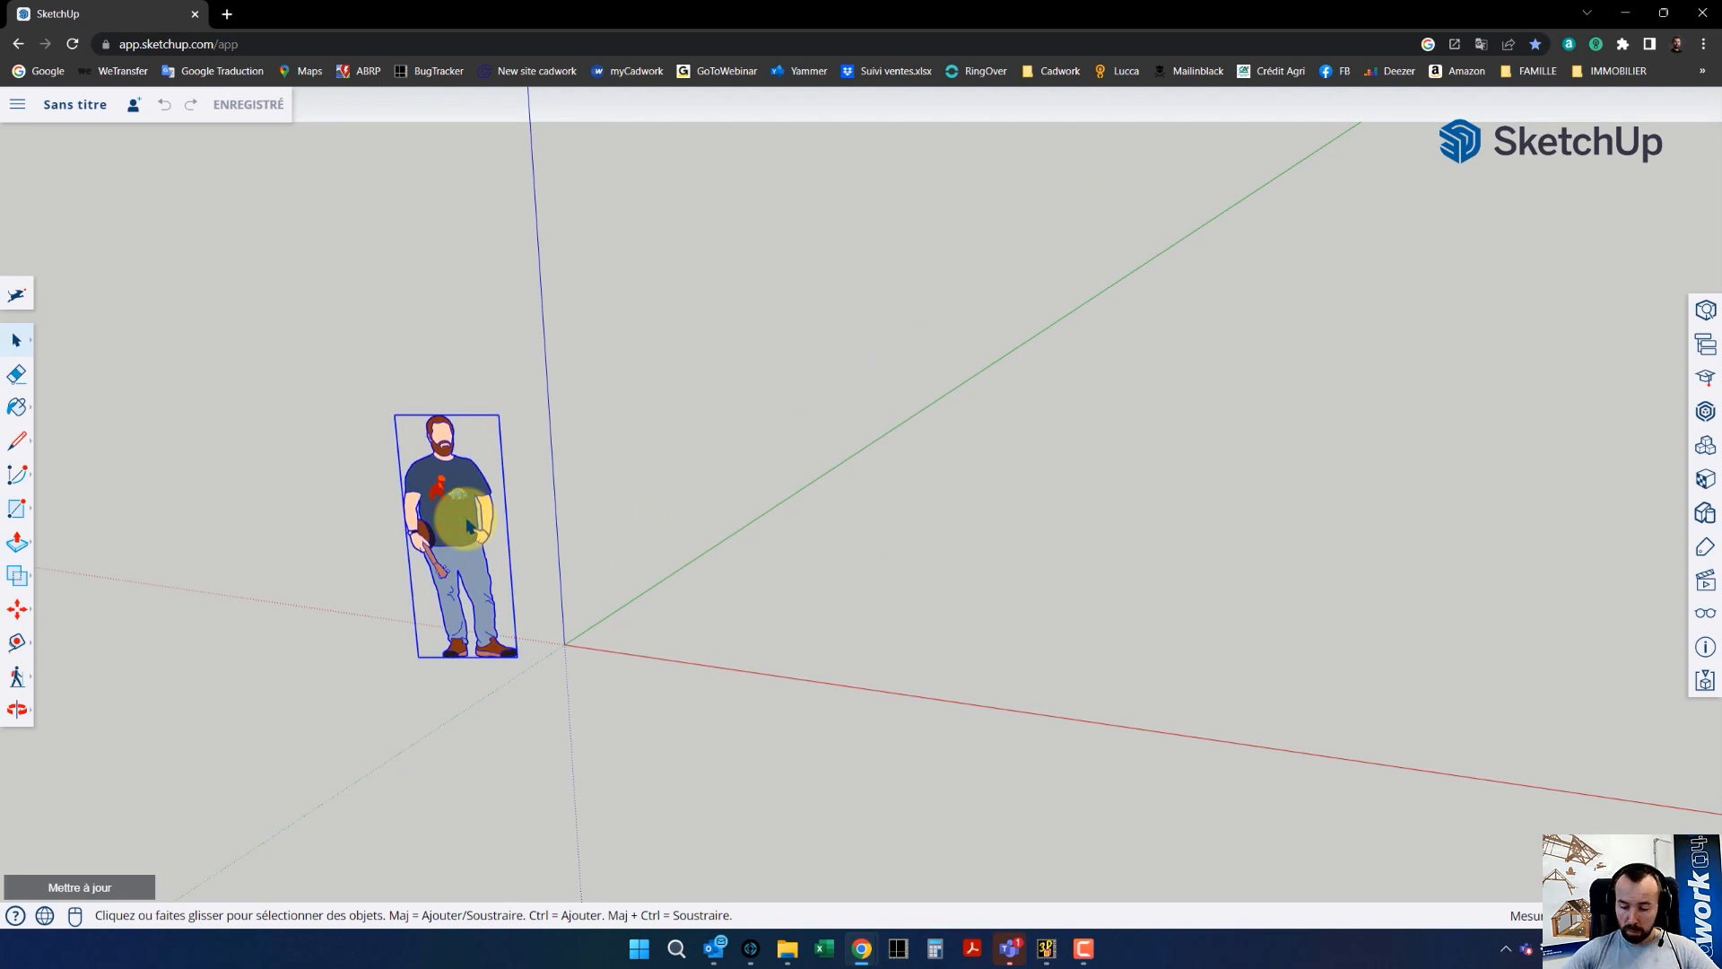
key(Delete)
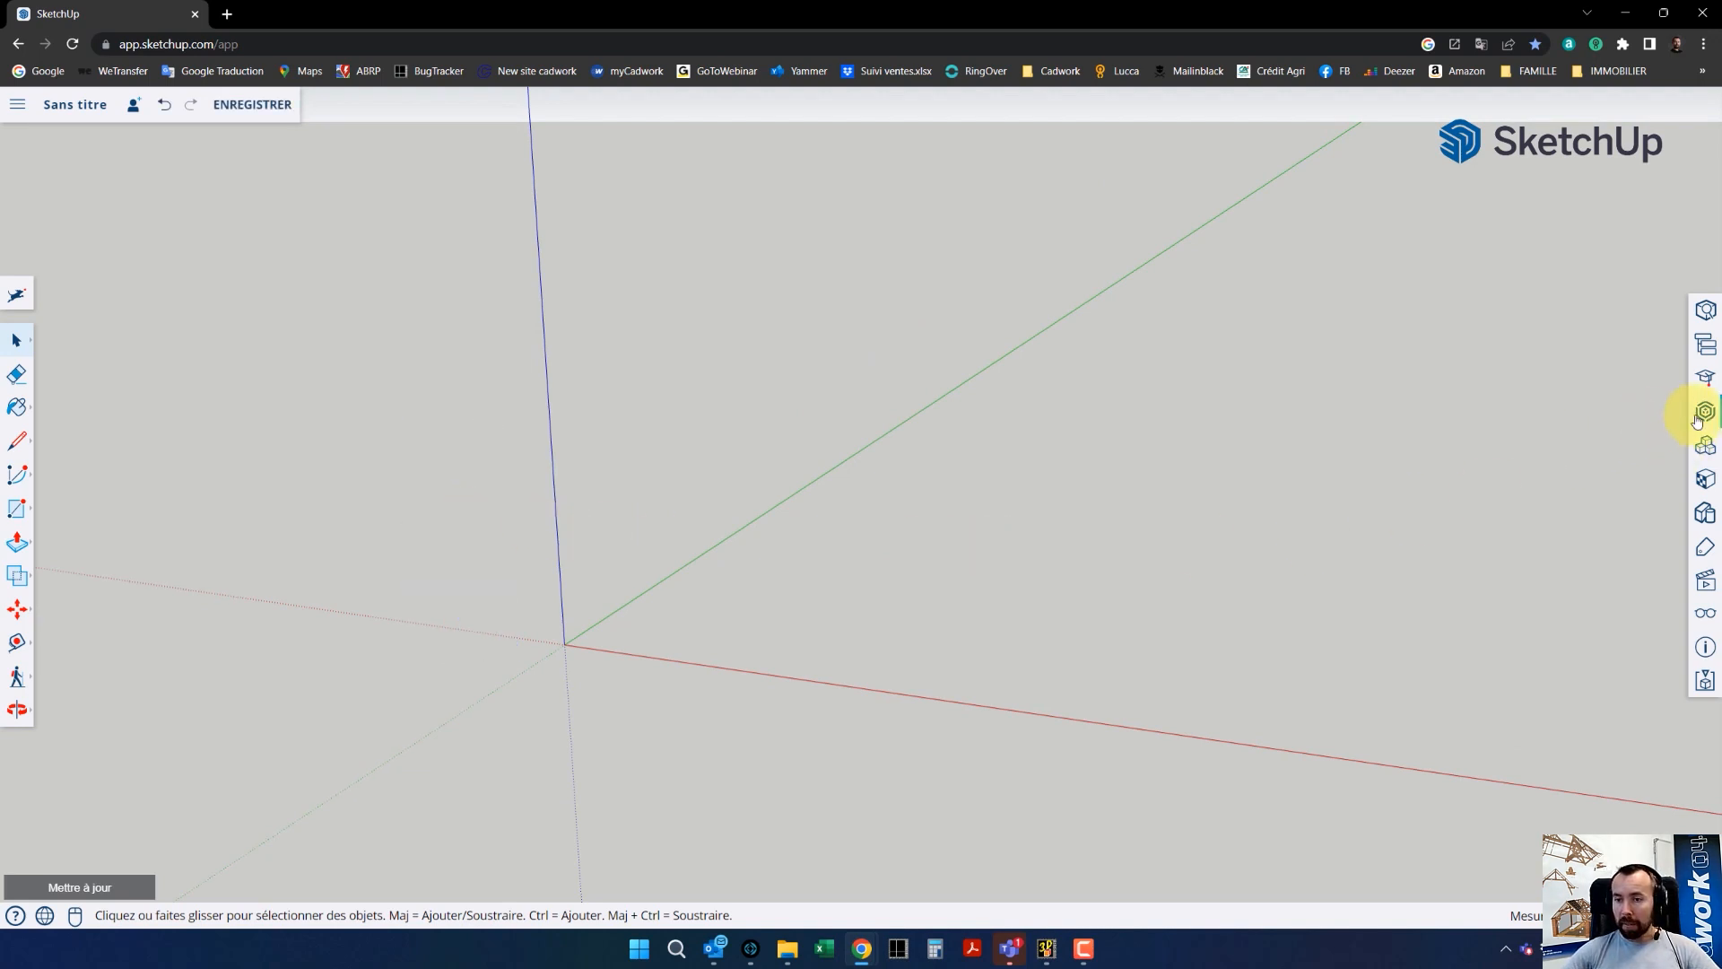
Search the 3D Warehouse components for "barbecue"
click(1708, 446)
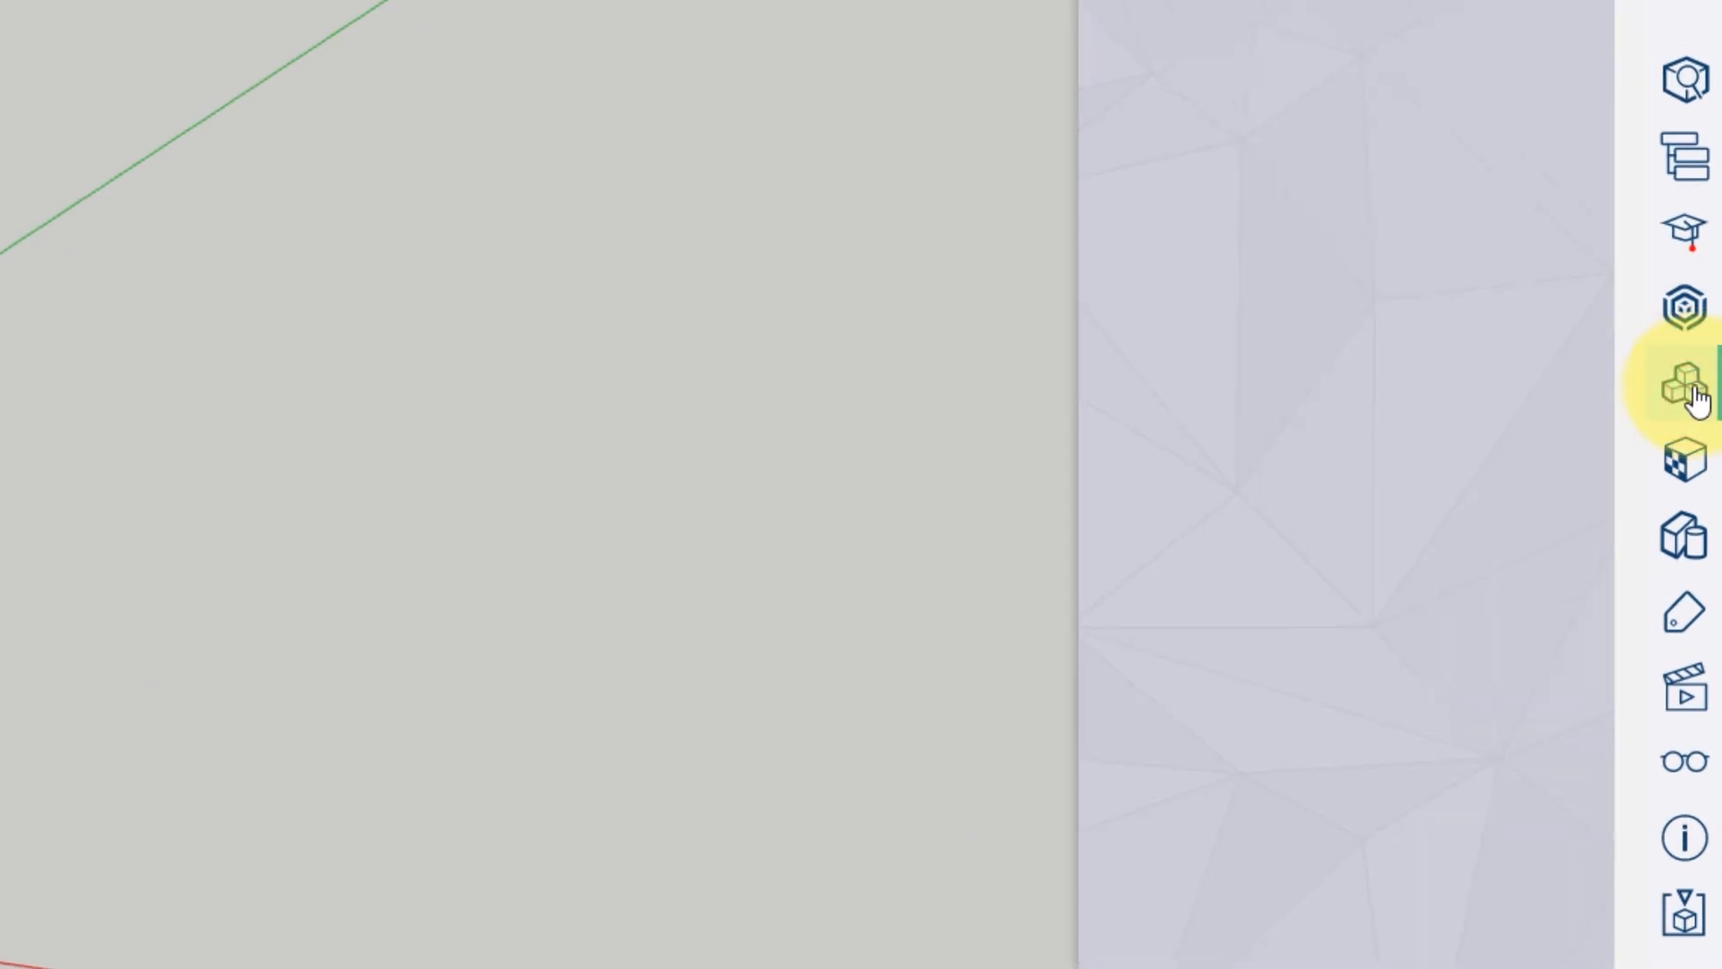
click(1345, 116)
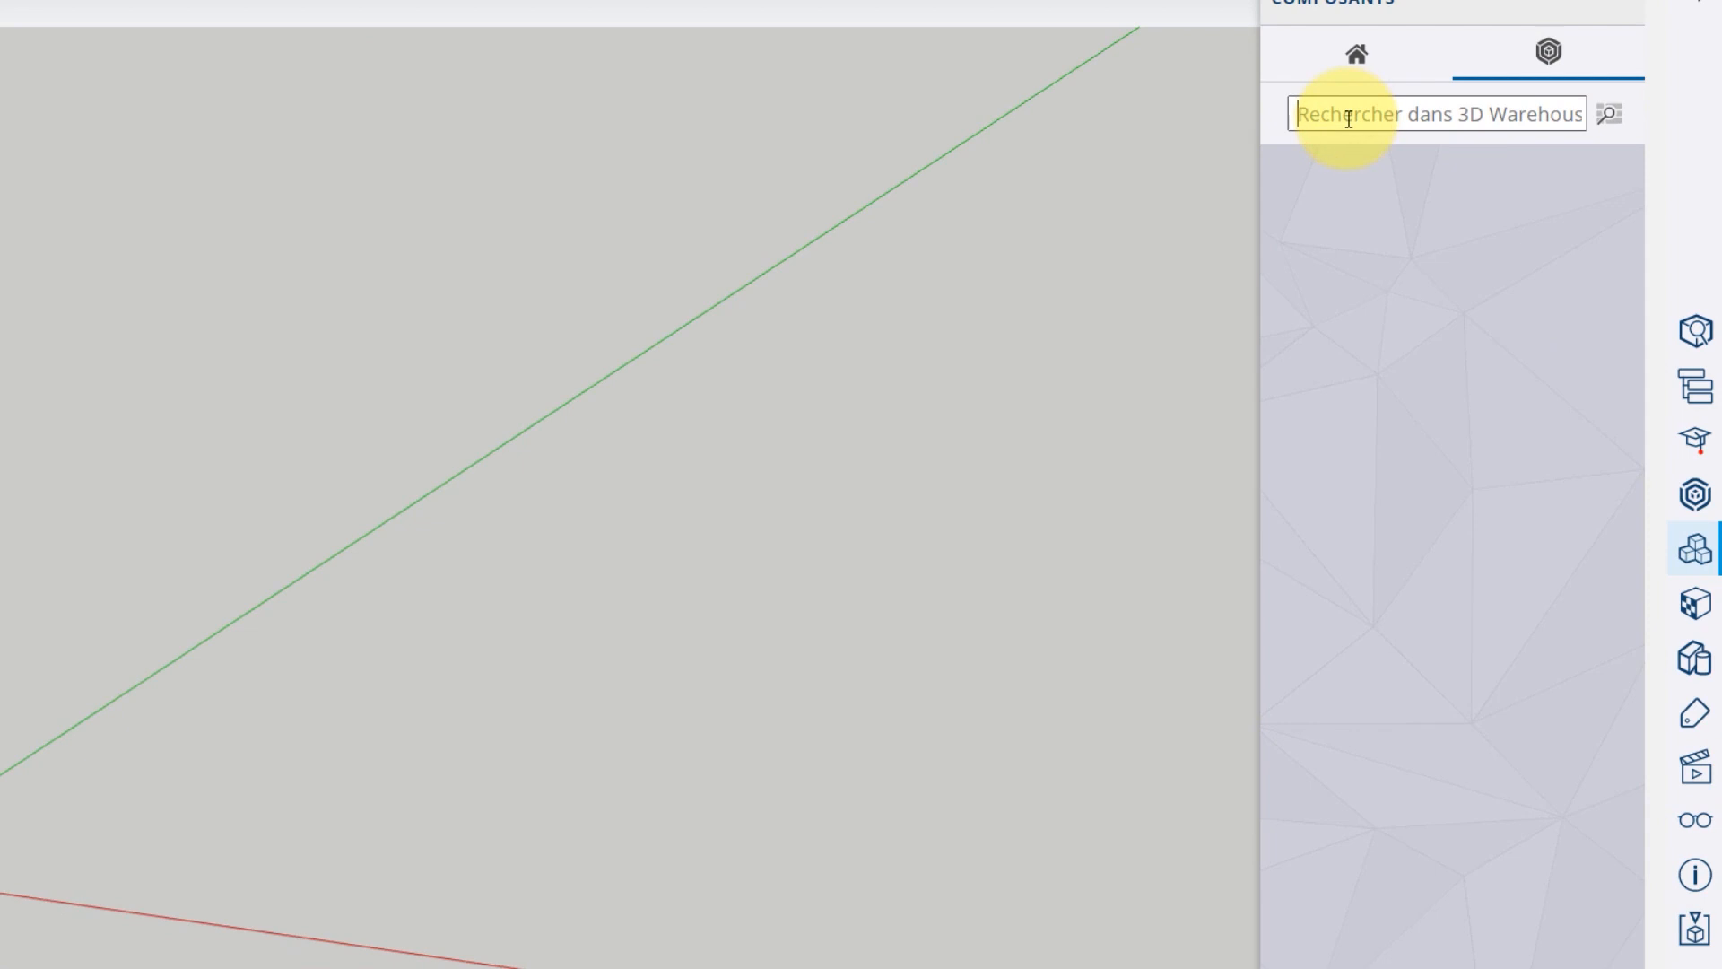
text(barbecue)
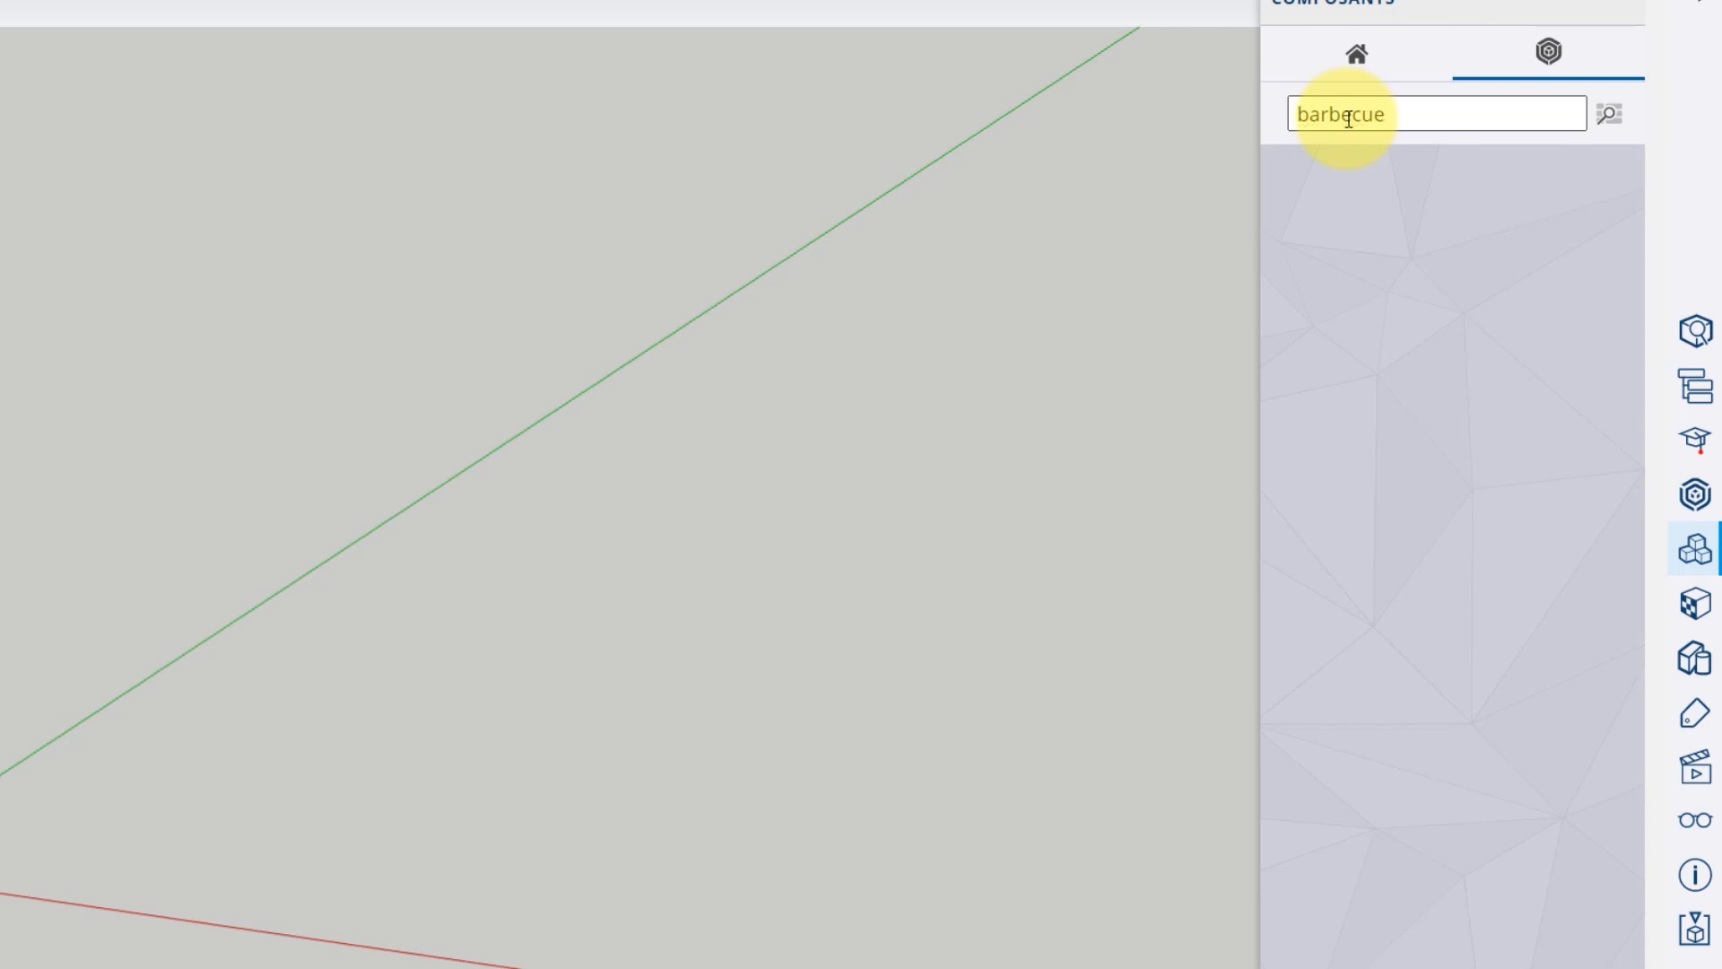
key(Return)
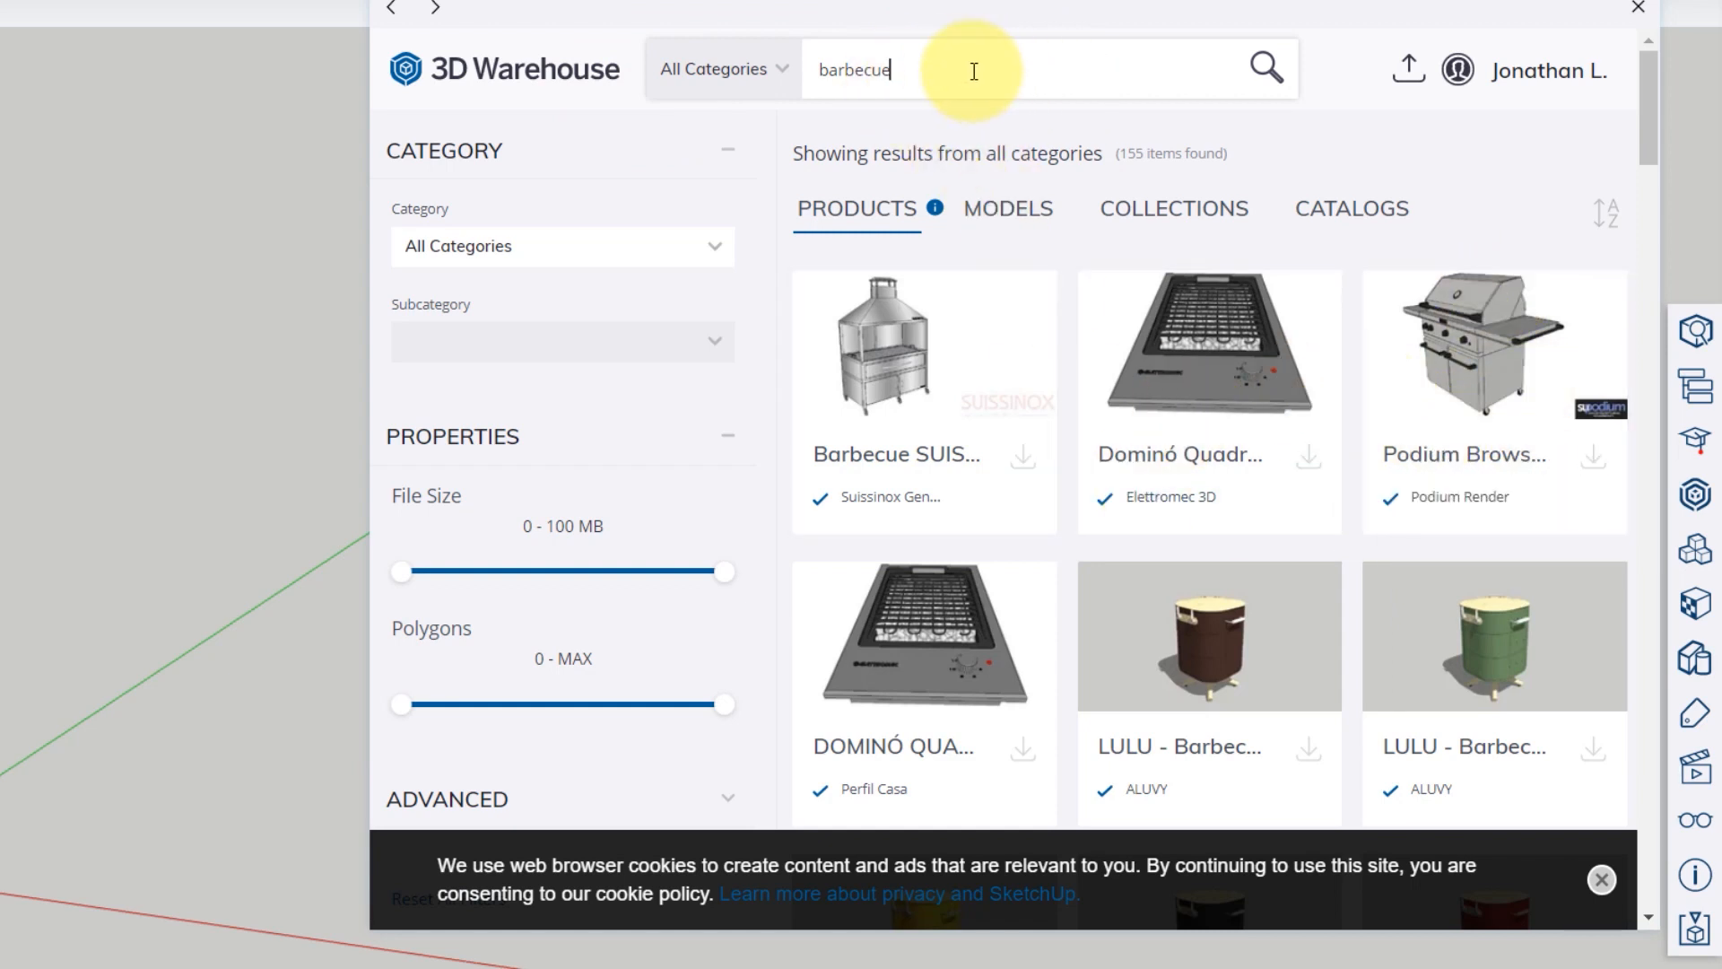
Browse the barbecue products, load the Podium Render grill with side shelves and place it near the model origin
scroll(1252, 449, down, 12)
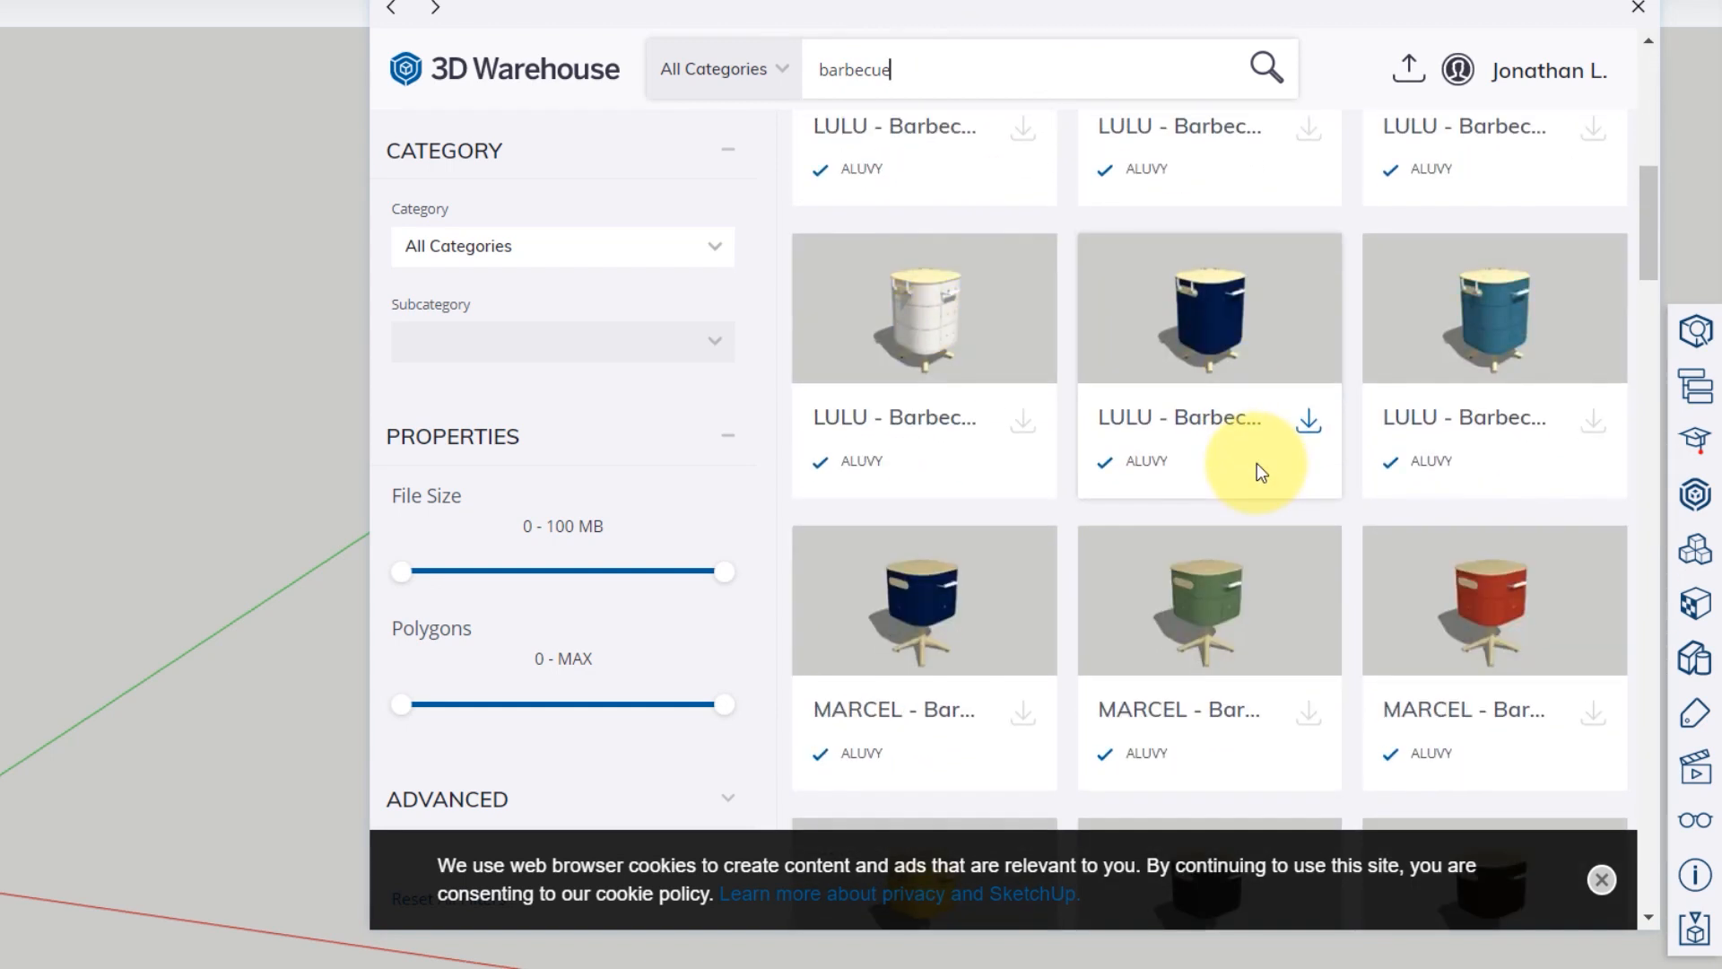
scroll(1258, 475, down, 8)
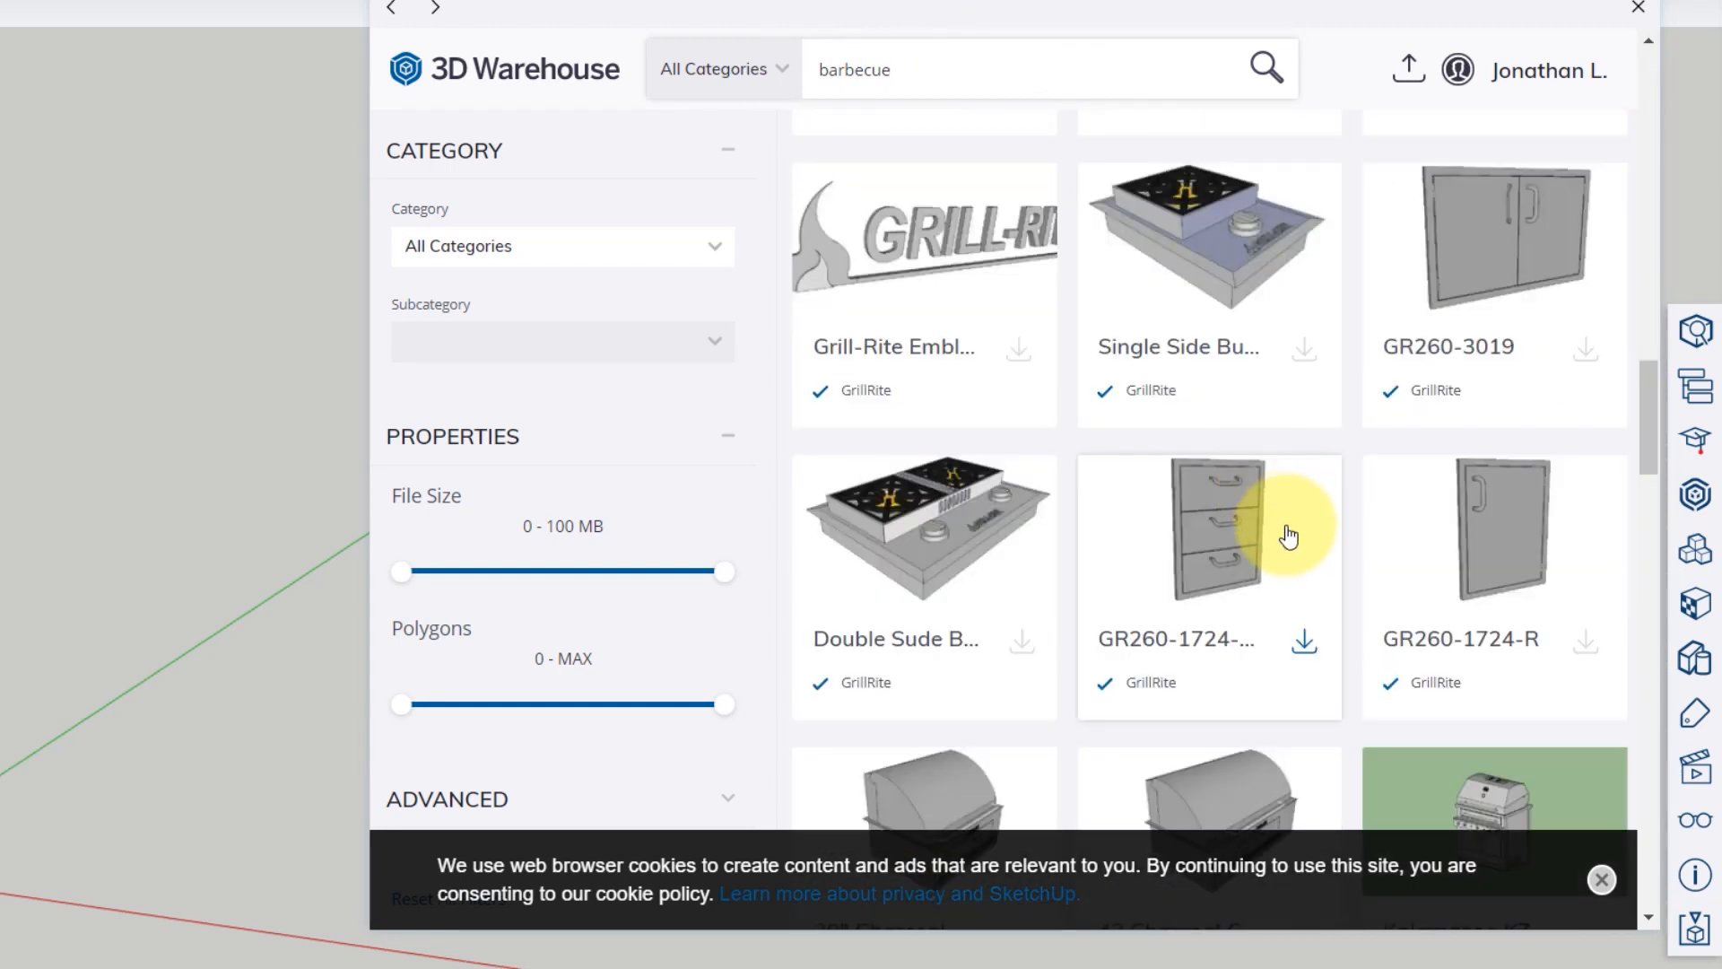
scroll(1289, 530, up, 10)
scroll(1272, 526, up, 10)
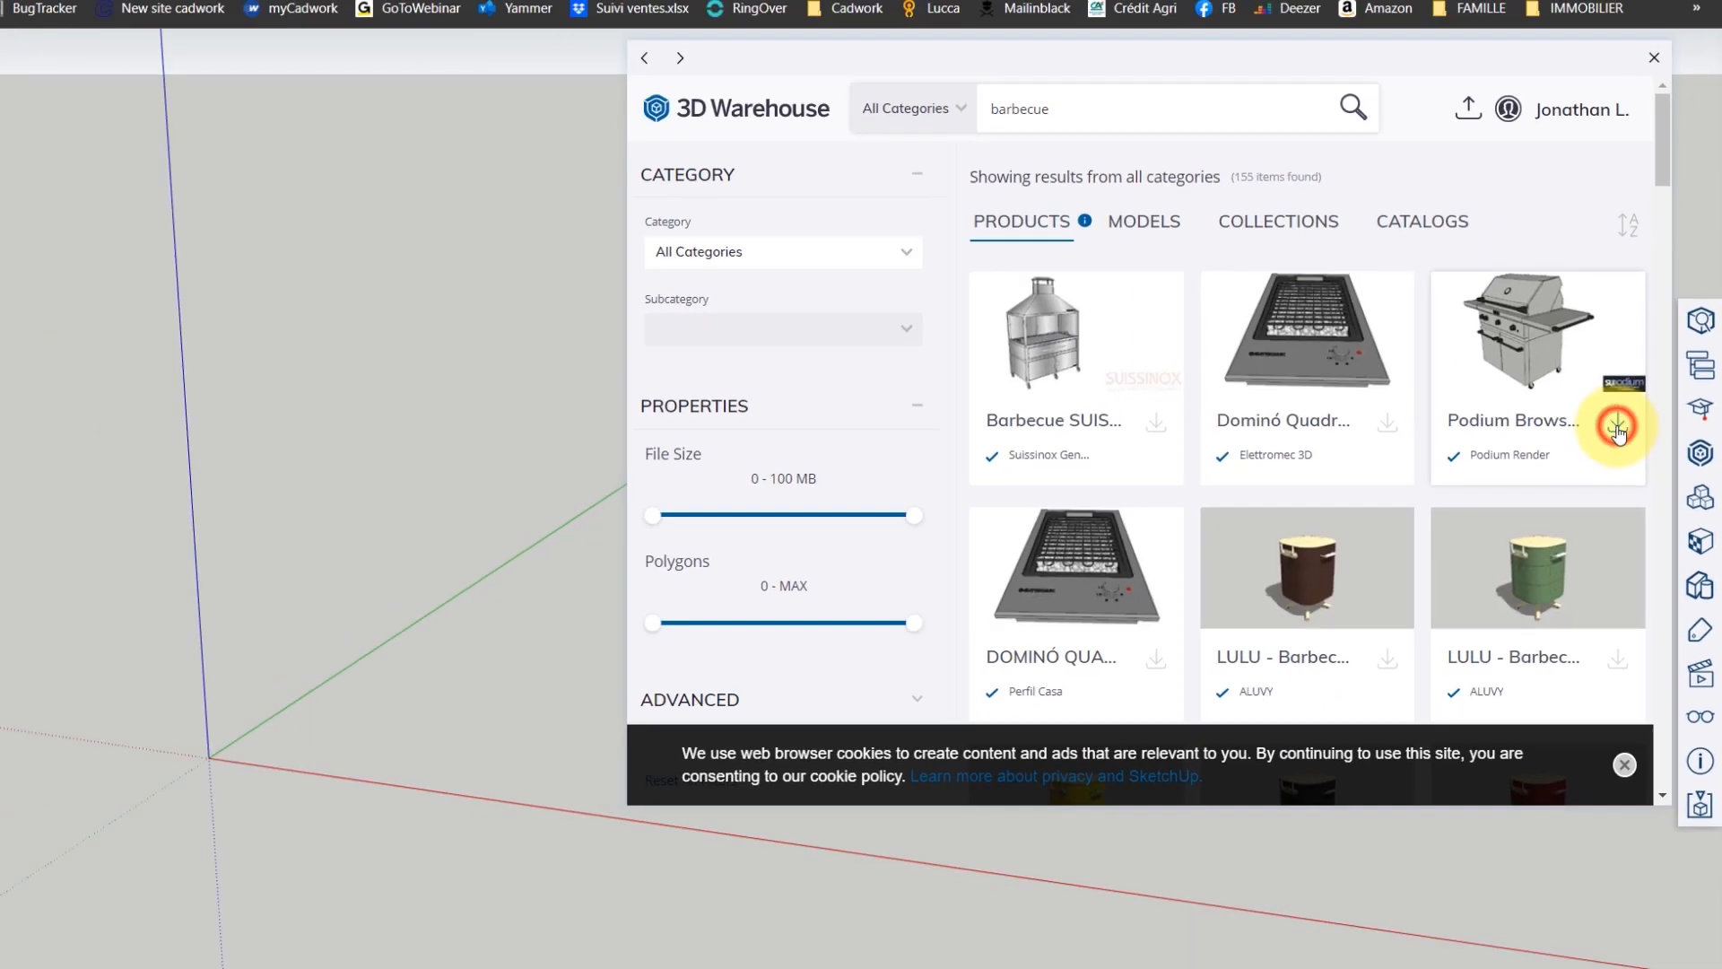
click(1594, 463)
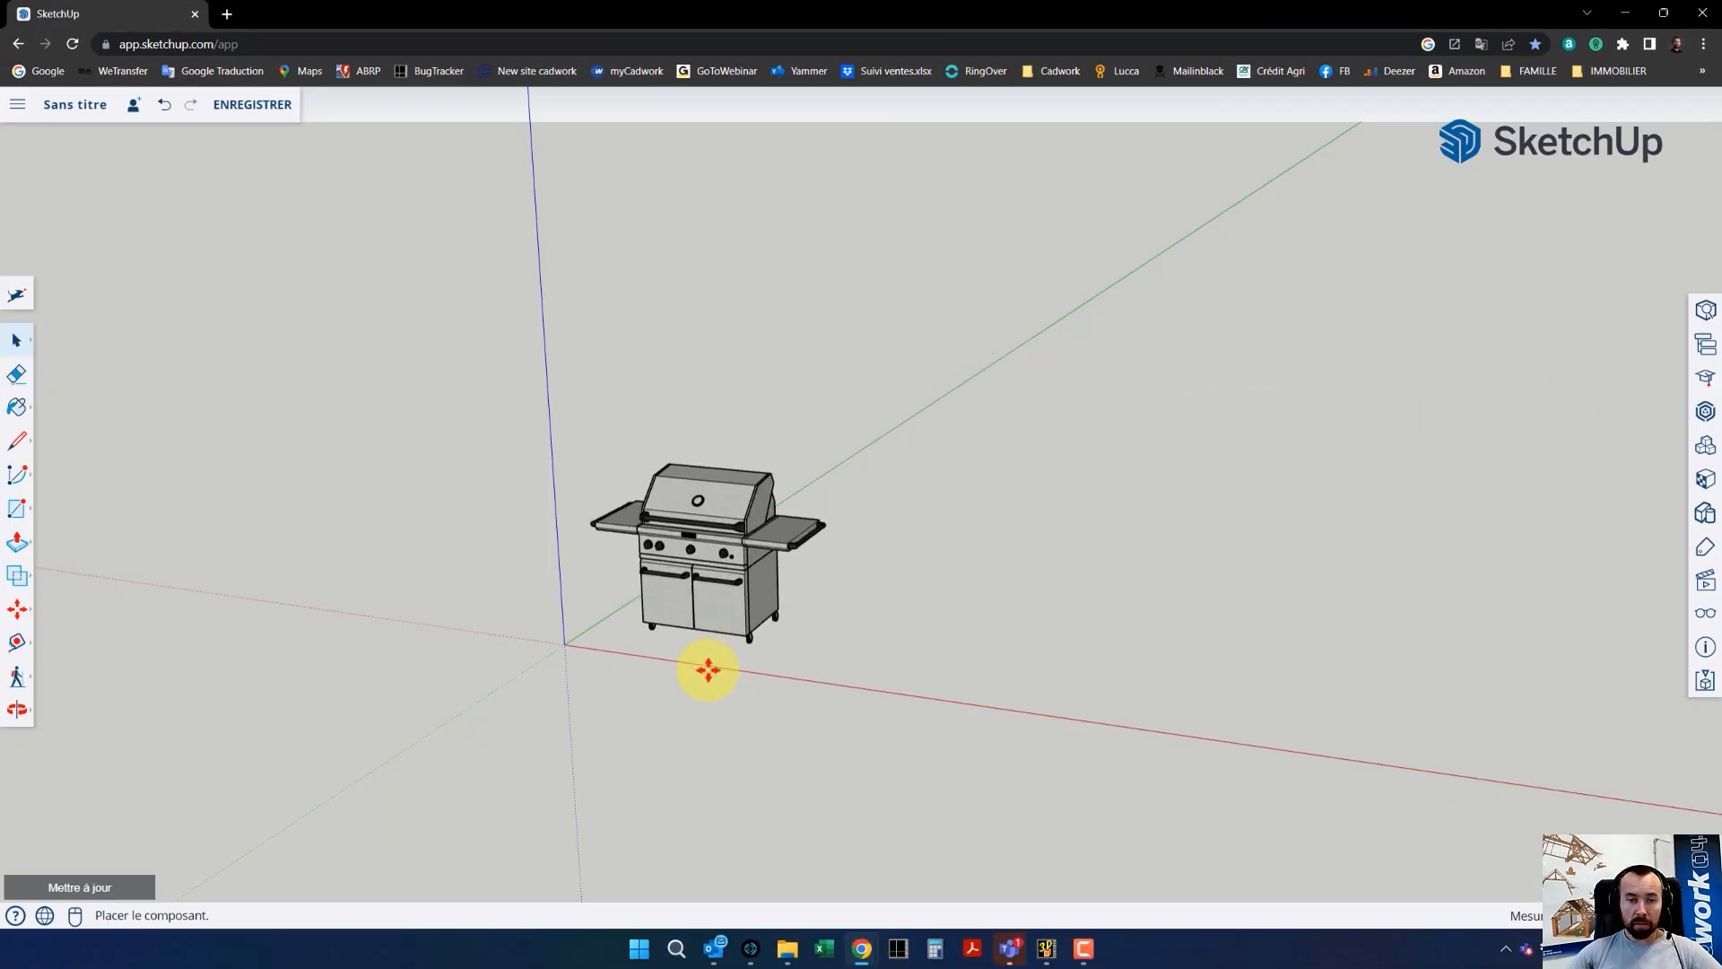
click(721, 636)
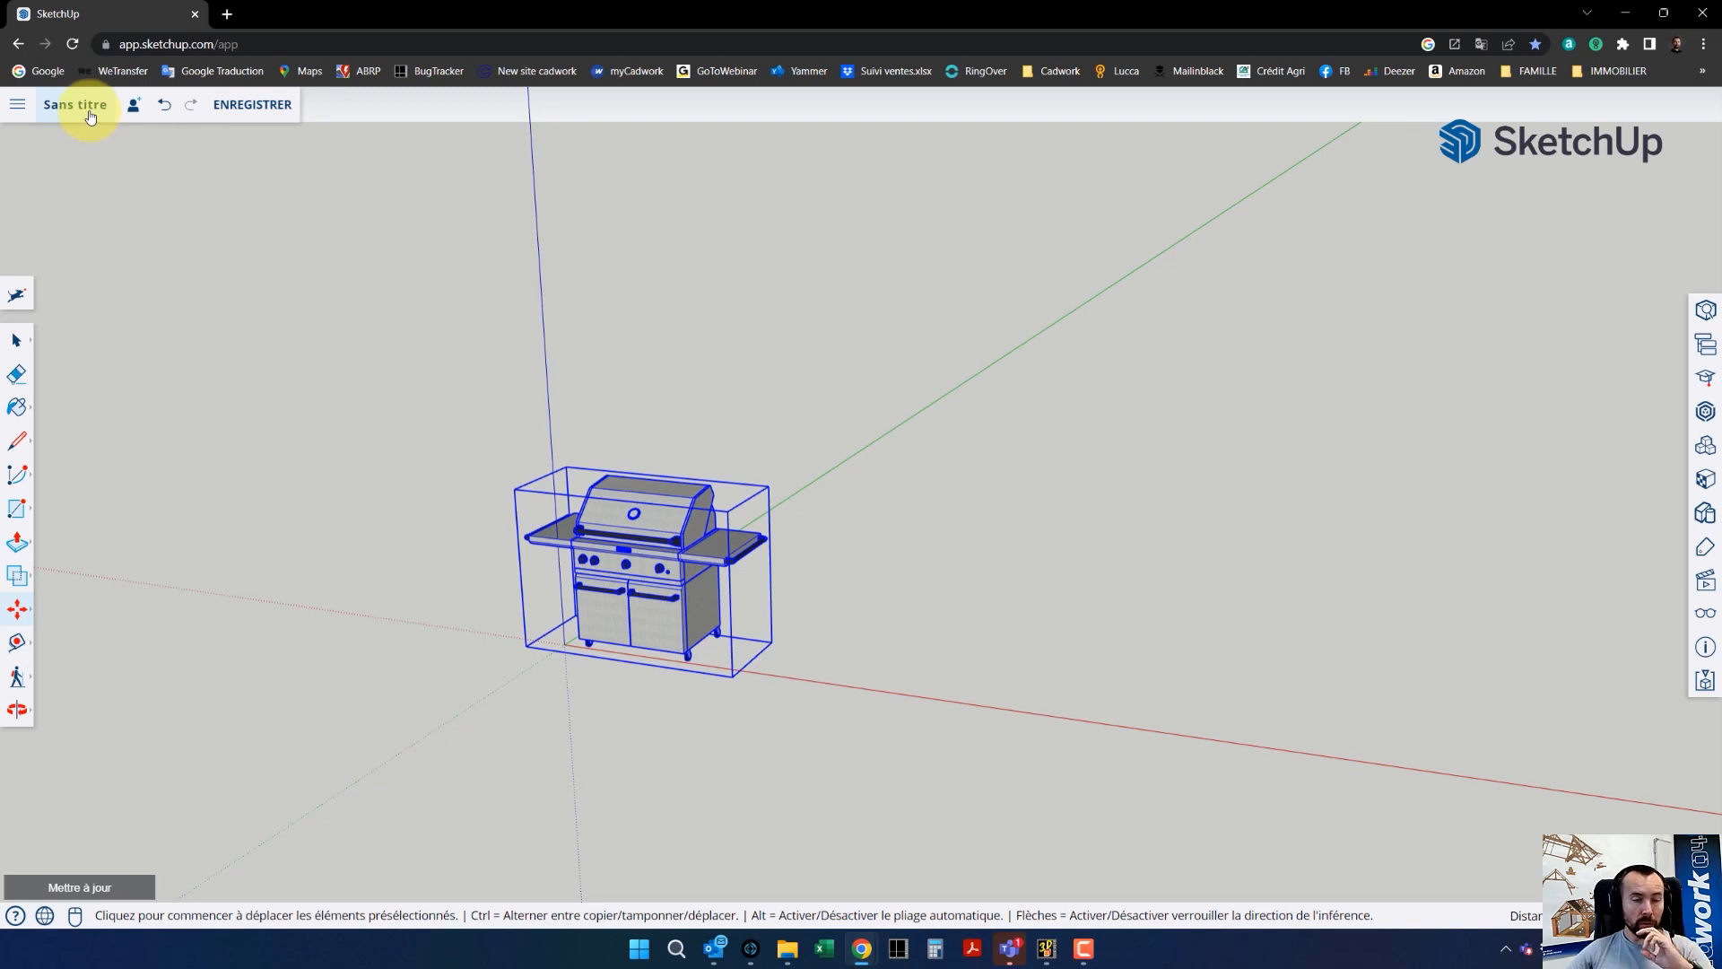
Download the barbecue model as an SKP file in version 2017, purging all unused elements
click(18, 106)
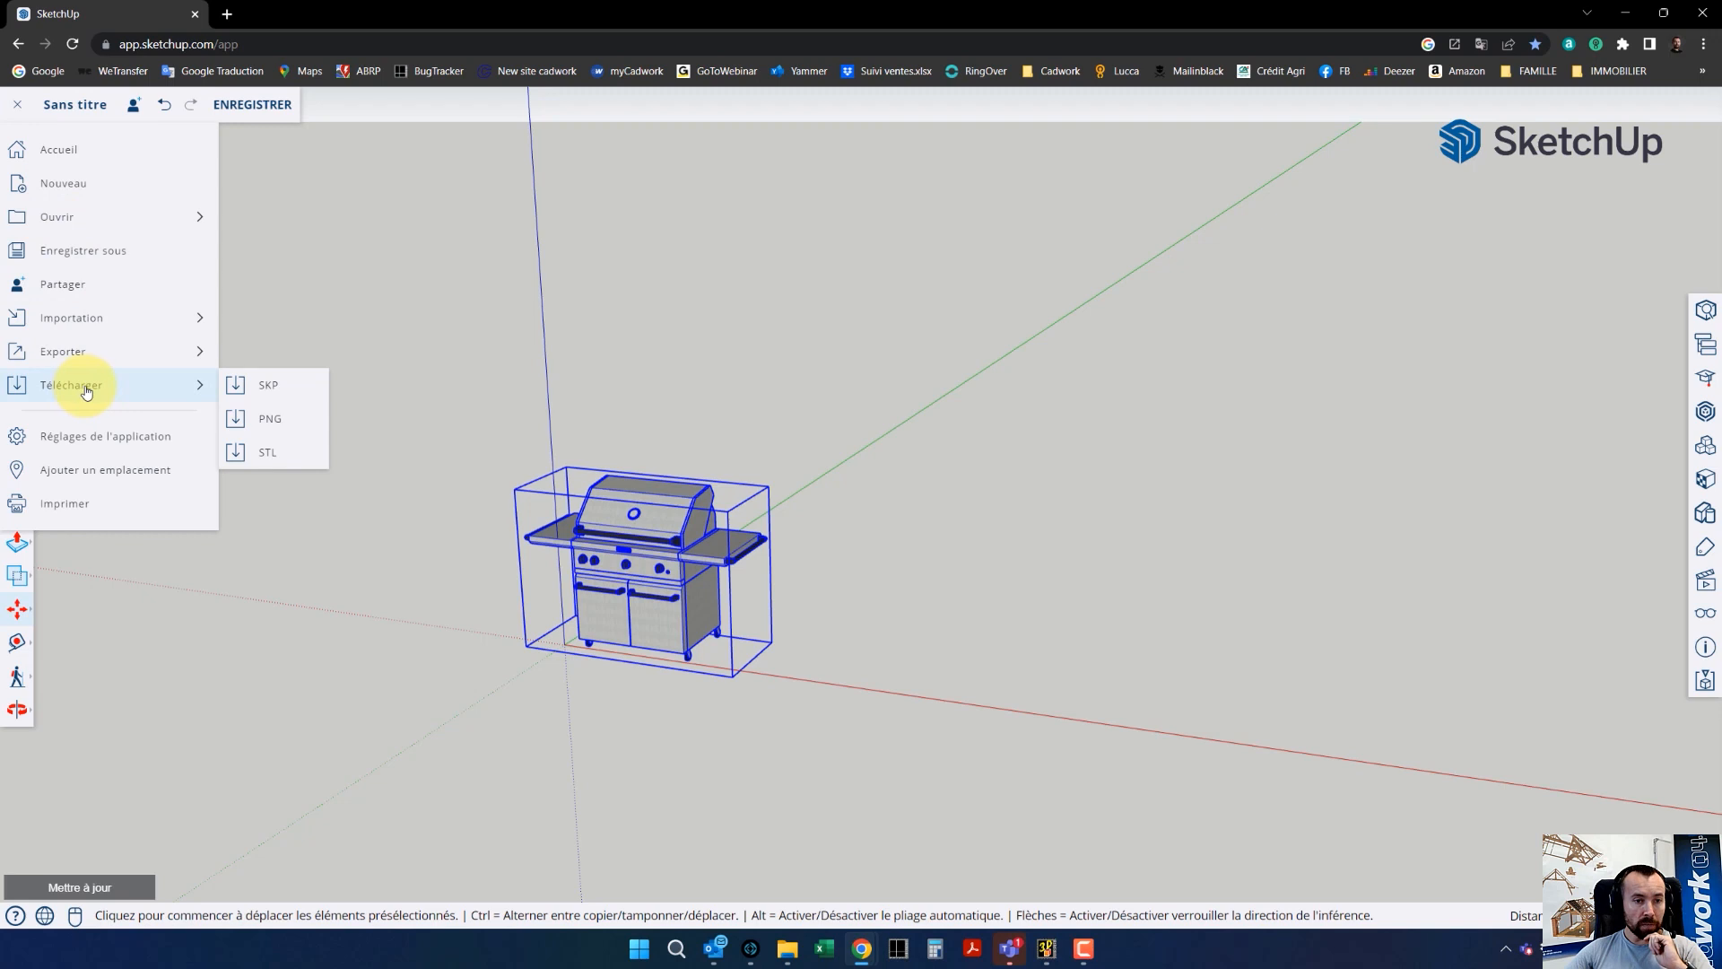
click(289, 390)
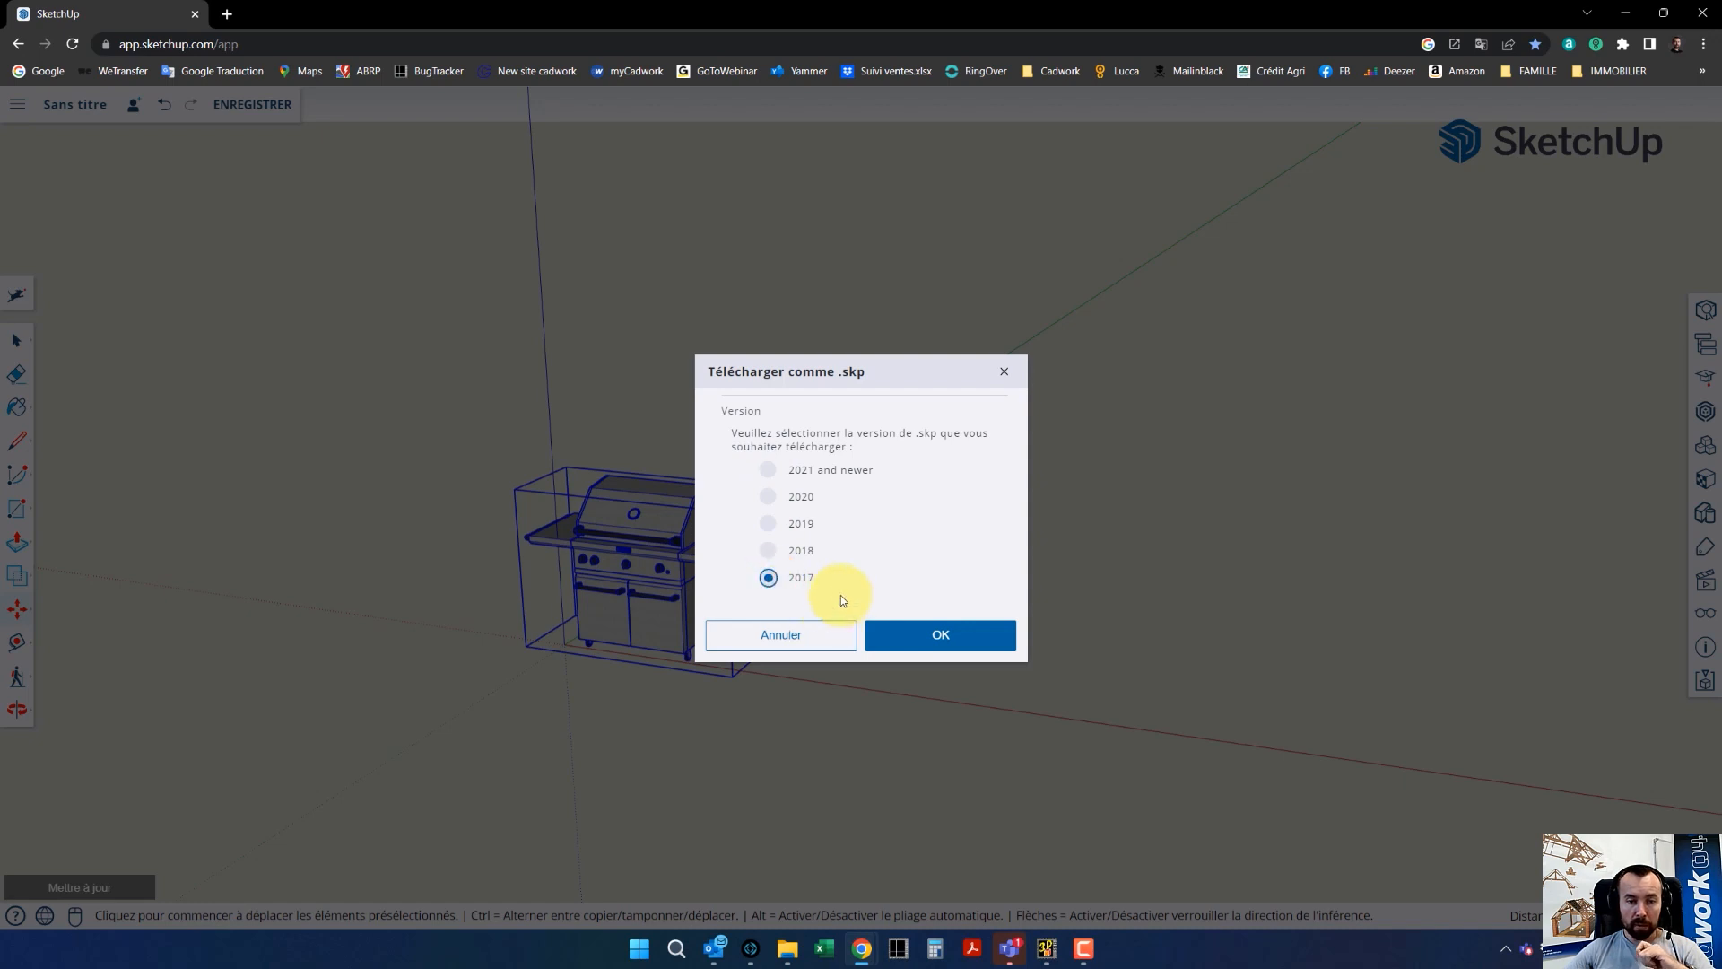
click(939, 637)
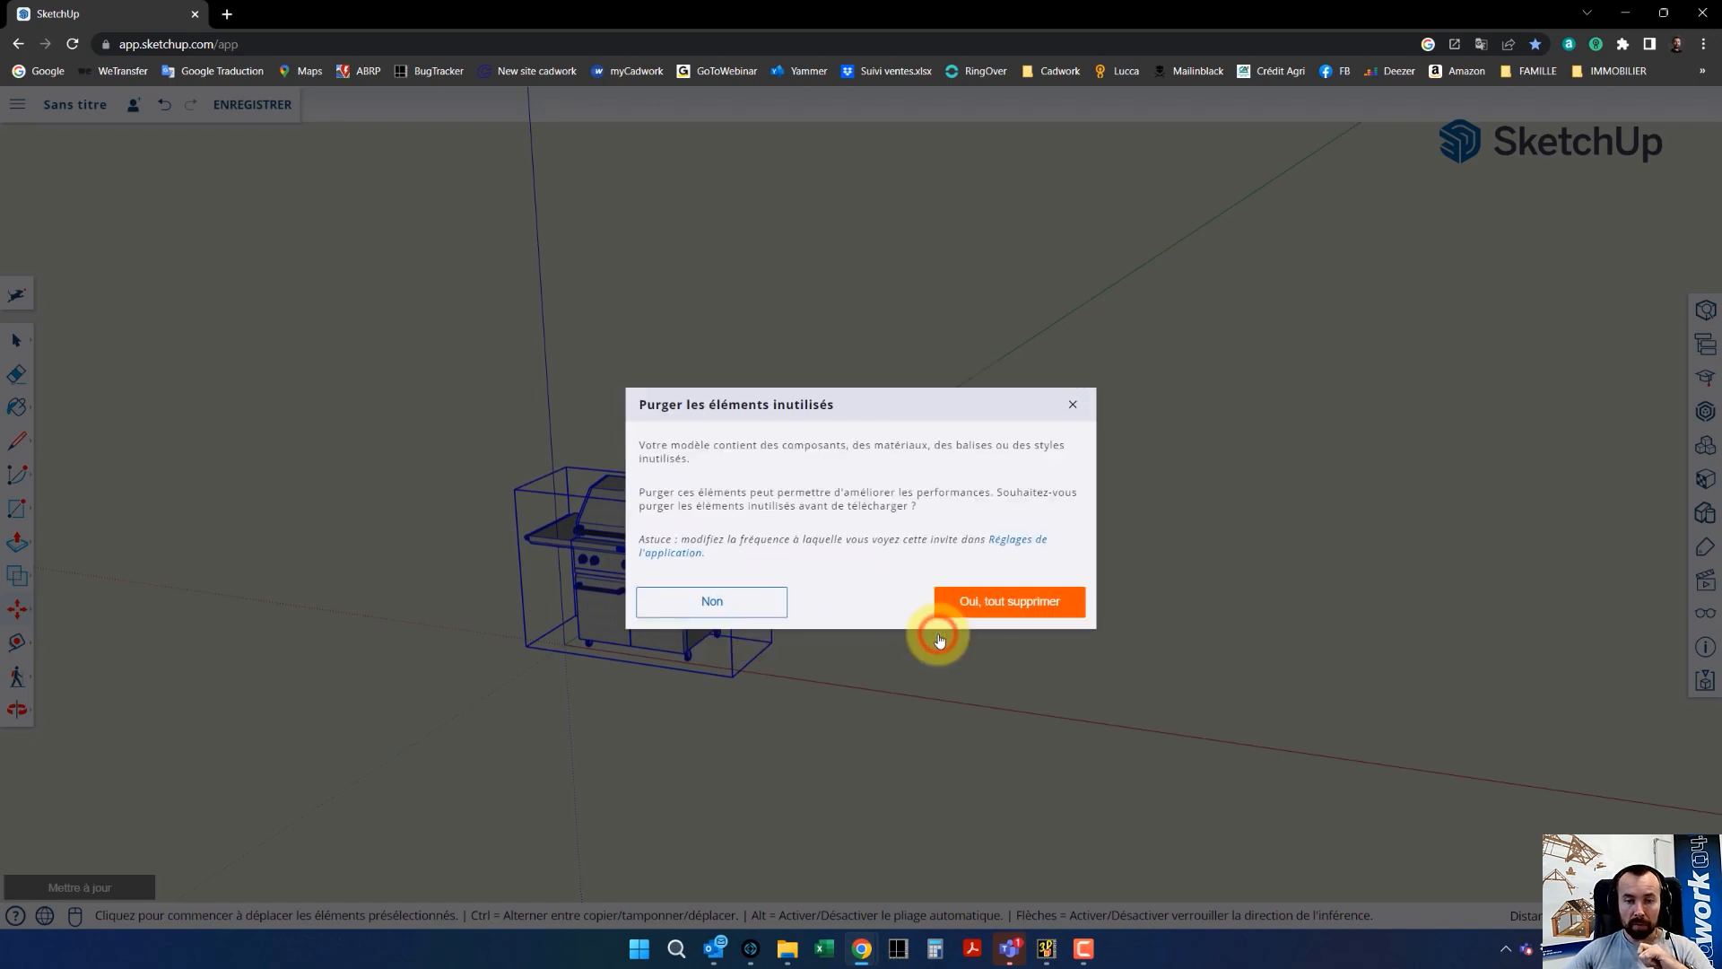
click(991, 604)
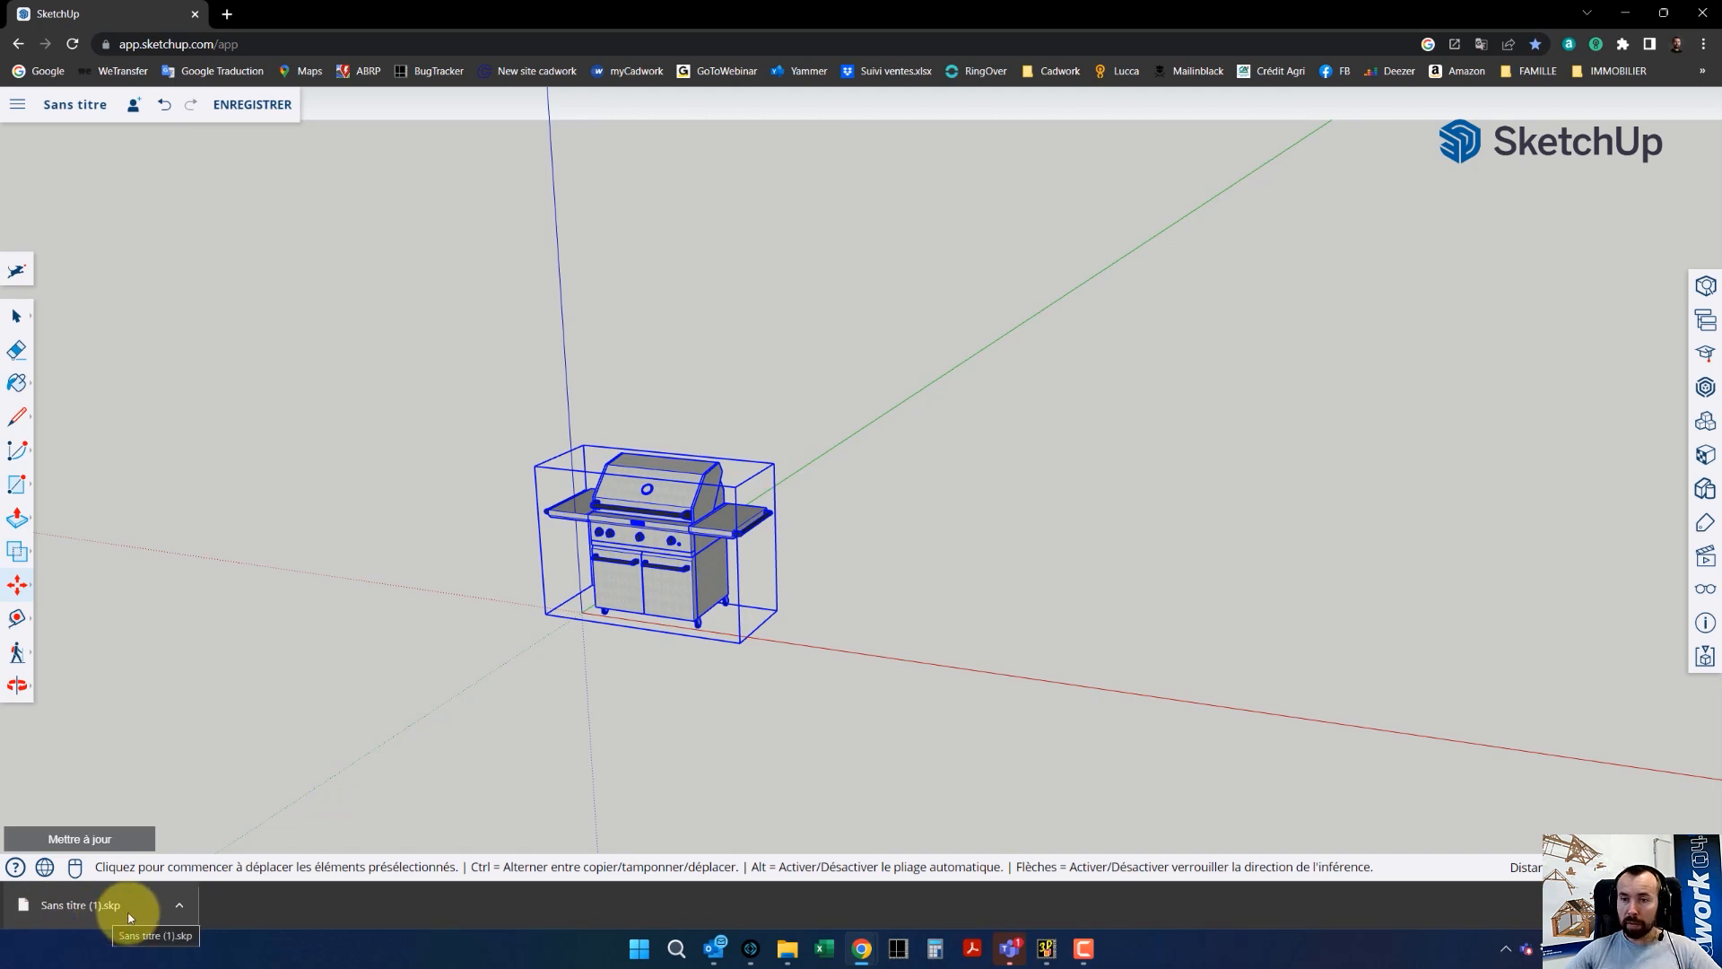
Switch to cadwork 3D and import Sans titre (1).skp from the Téléchargements folder as a visualisation object
click(1047, 949)
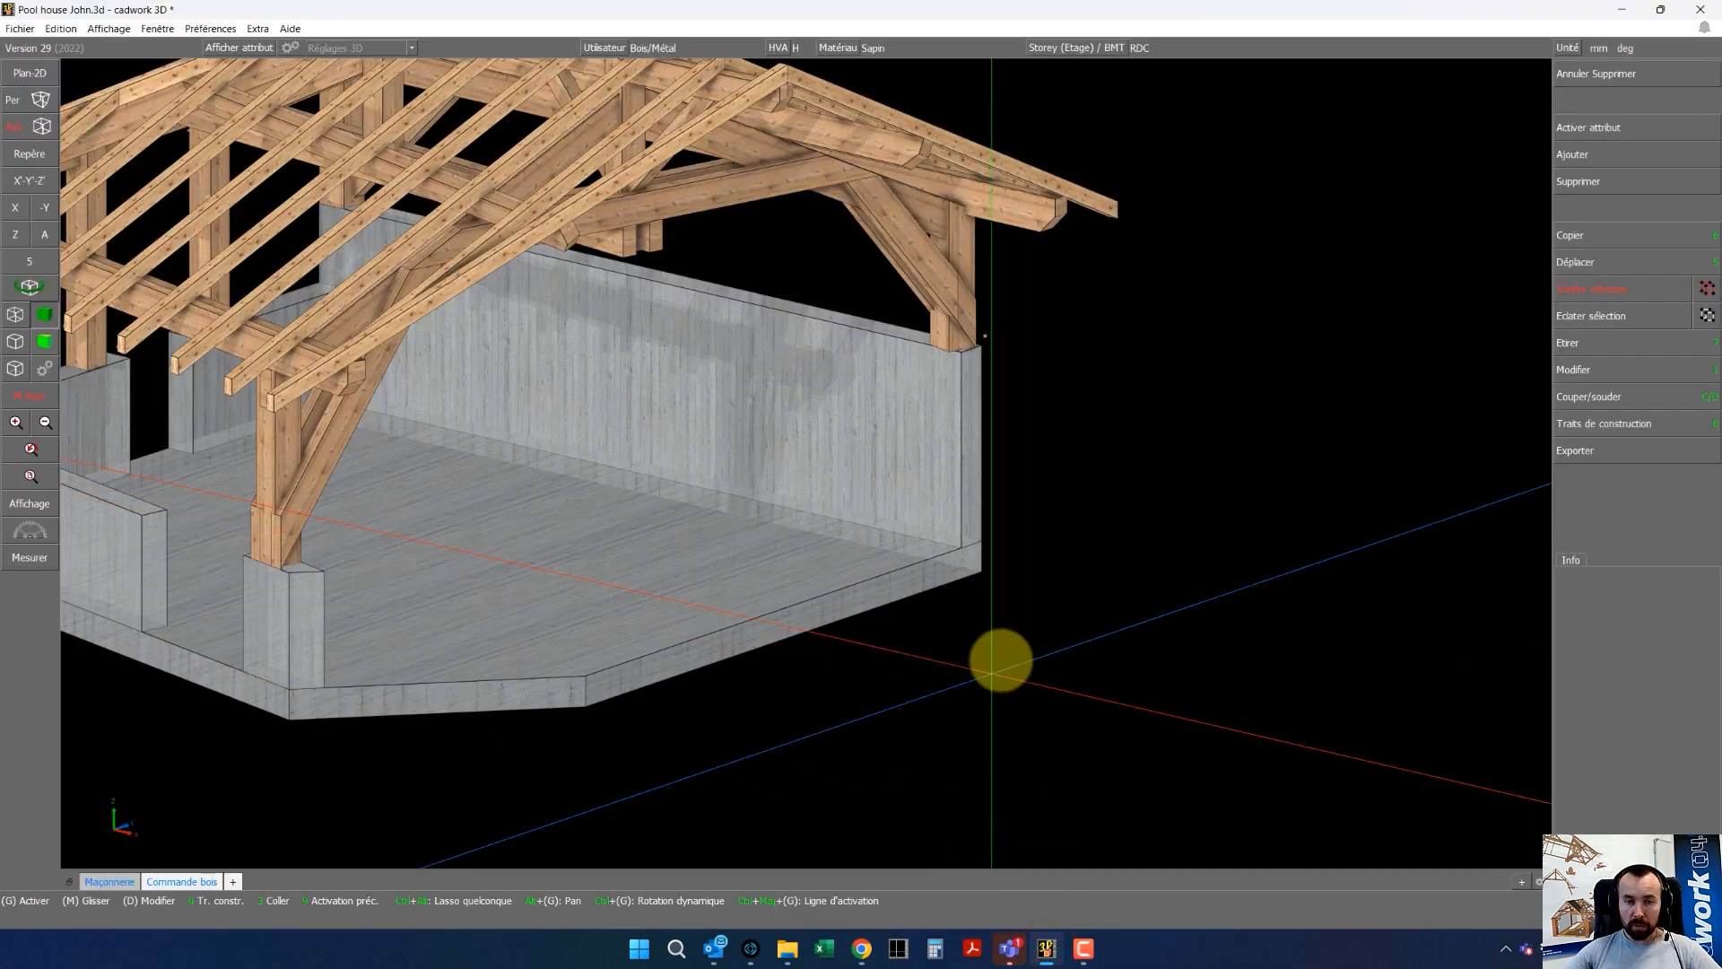
click(1589, 154)
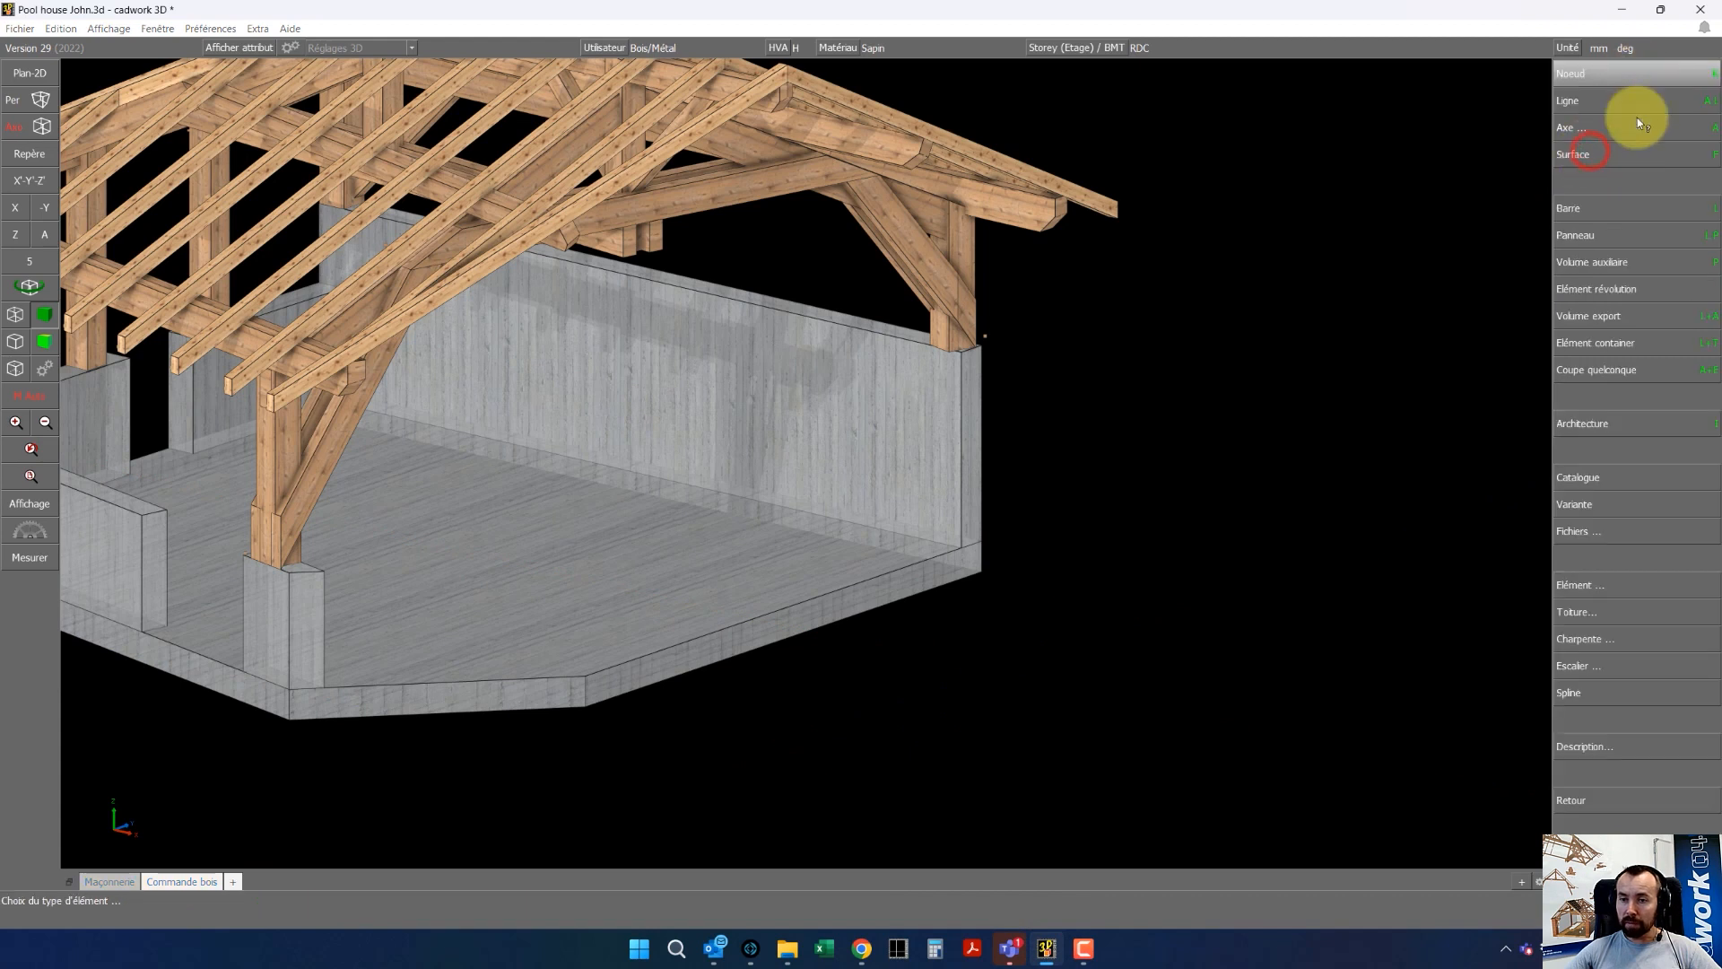
click(1619, 545)
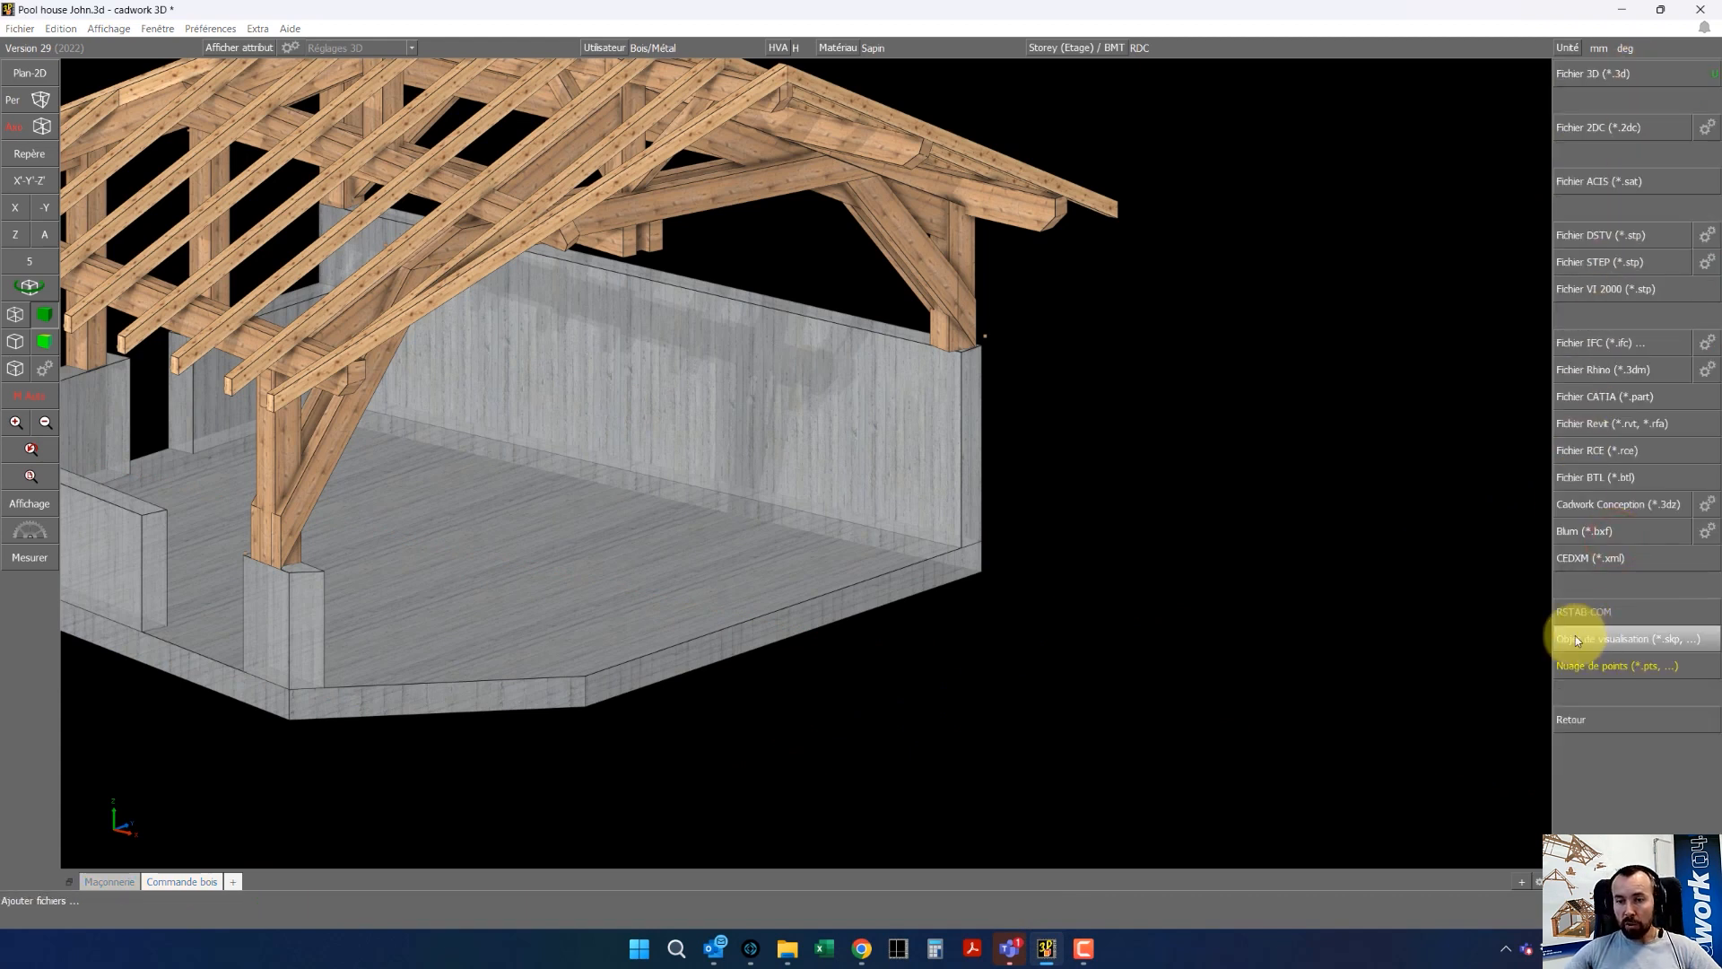
click(1635, 637)
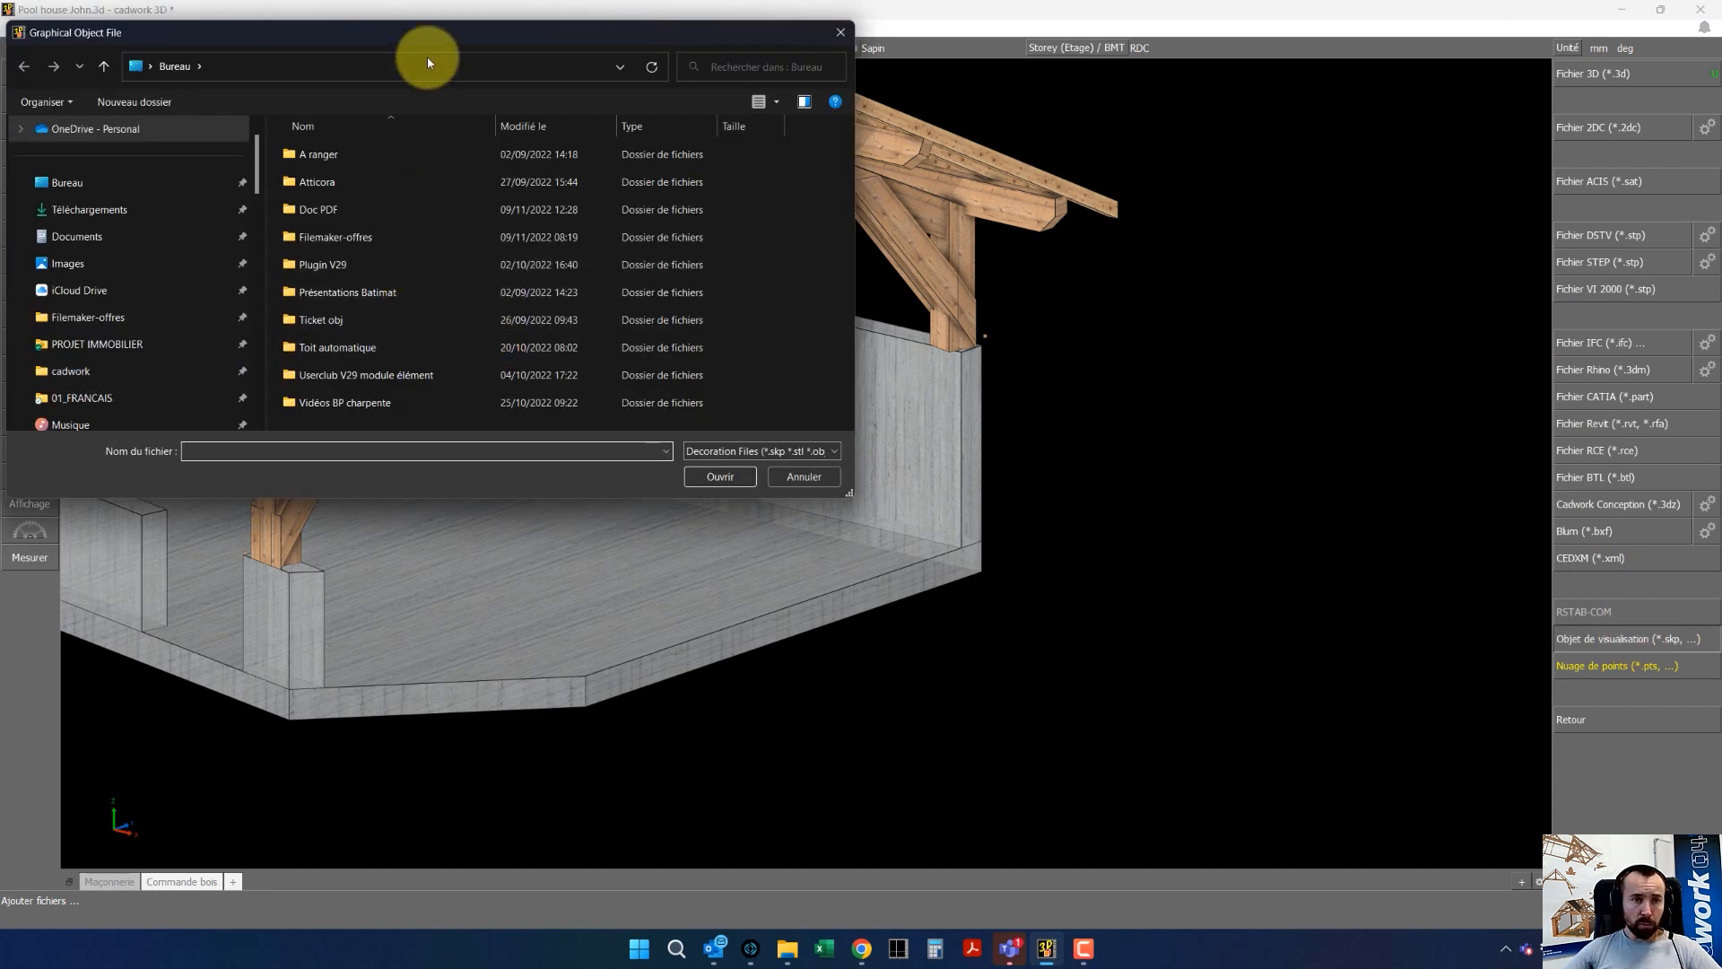
drag(424, 35, 690, 179)
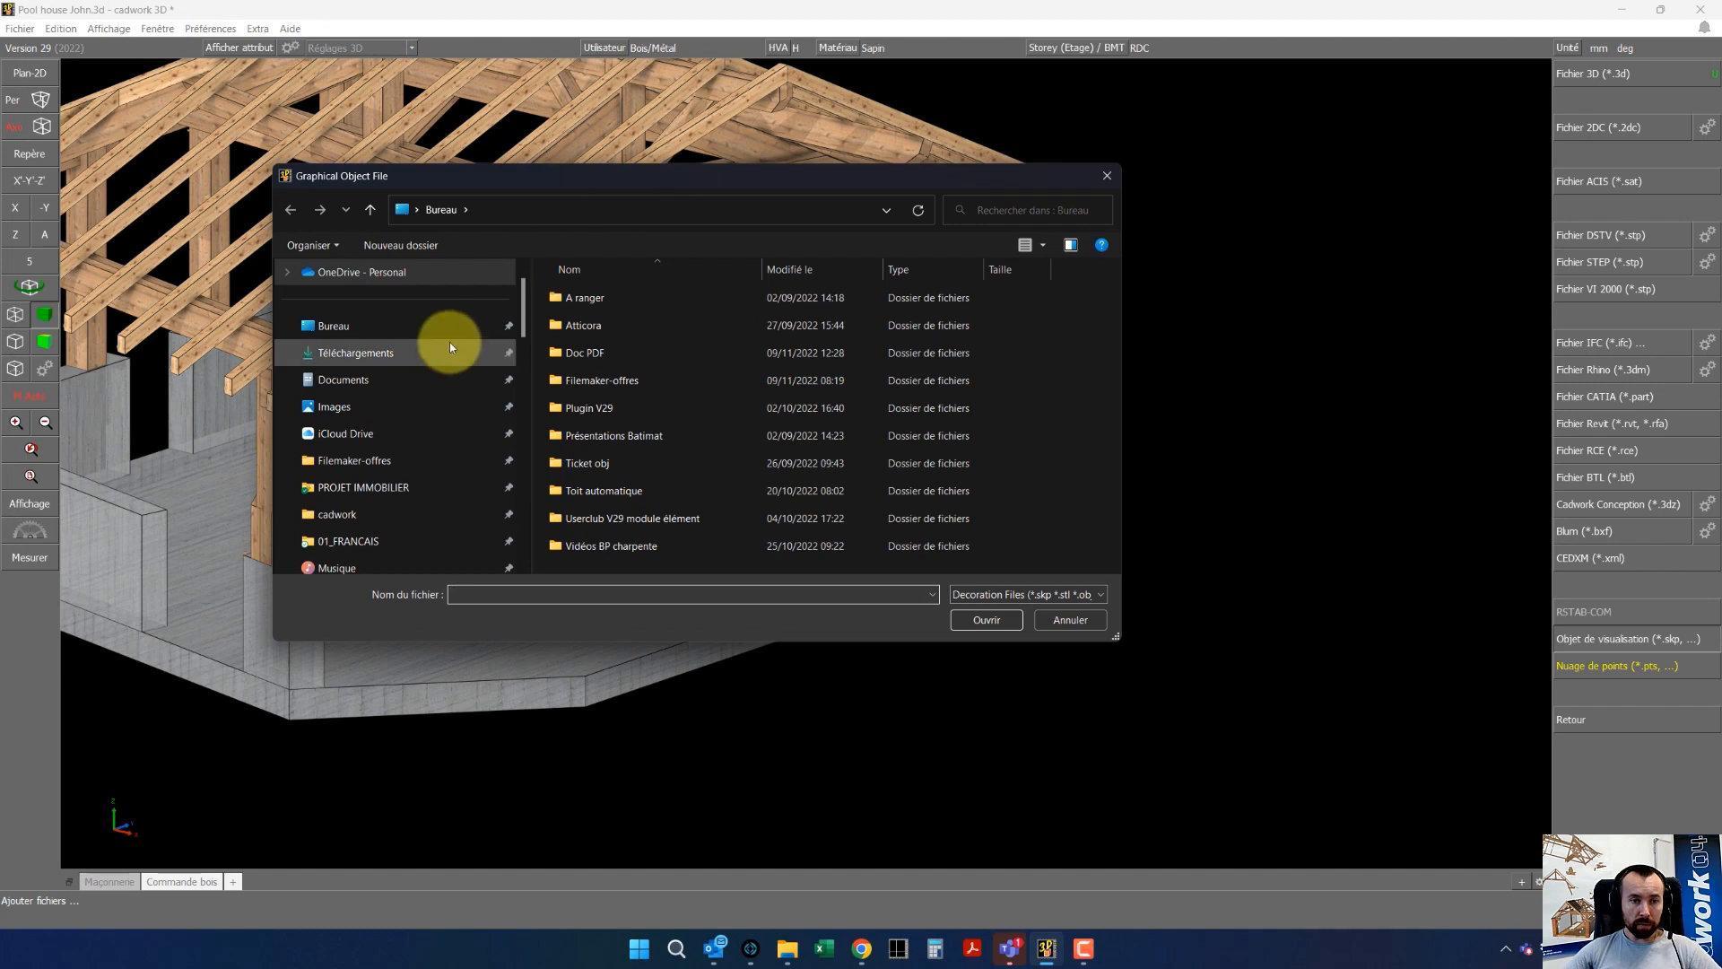
click(363, 356)
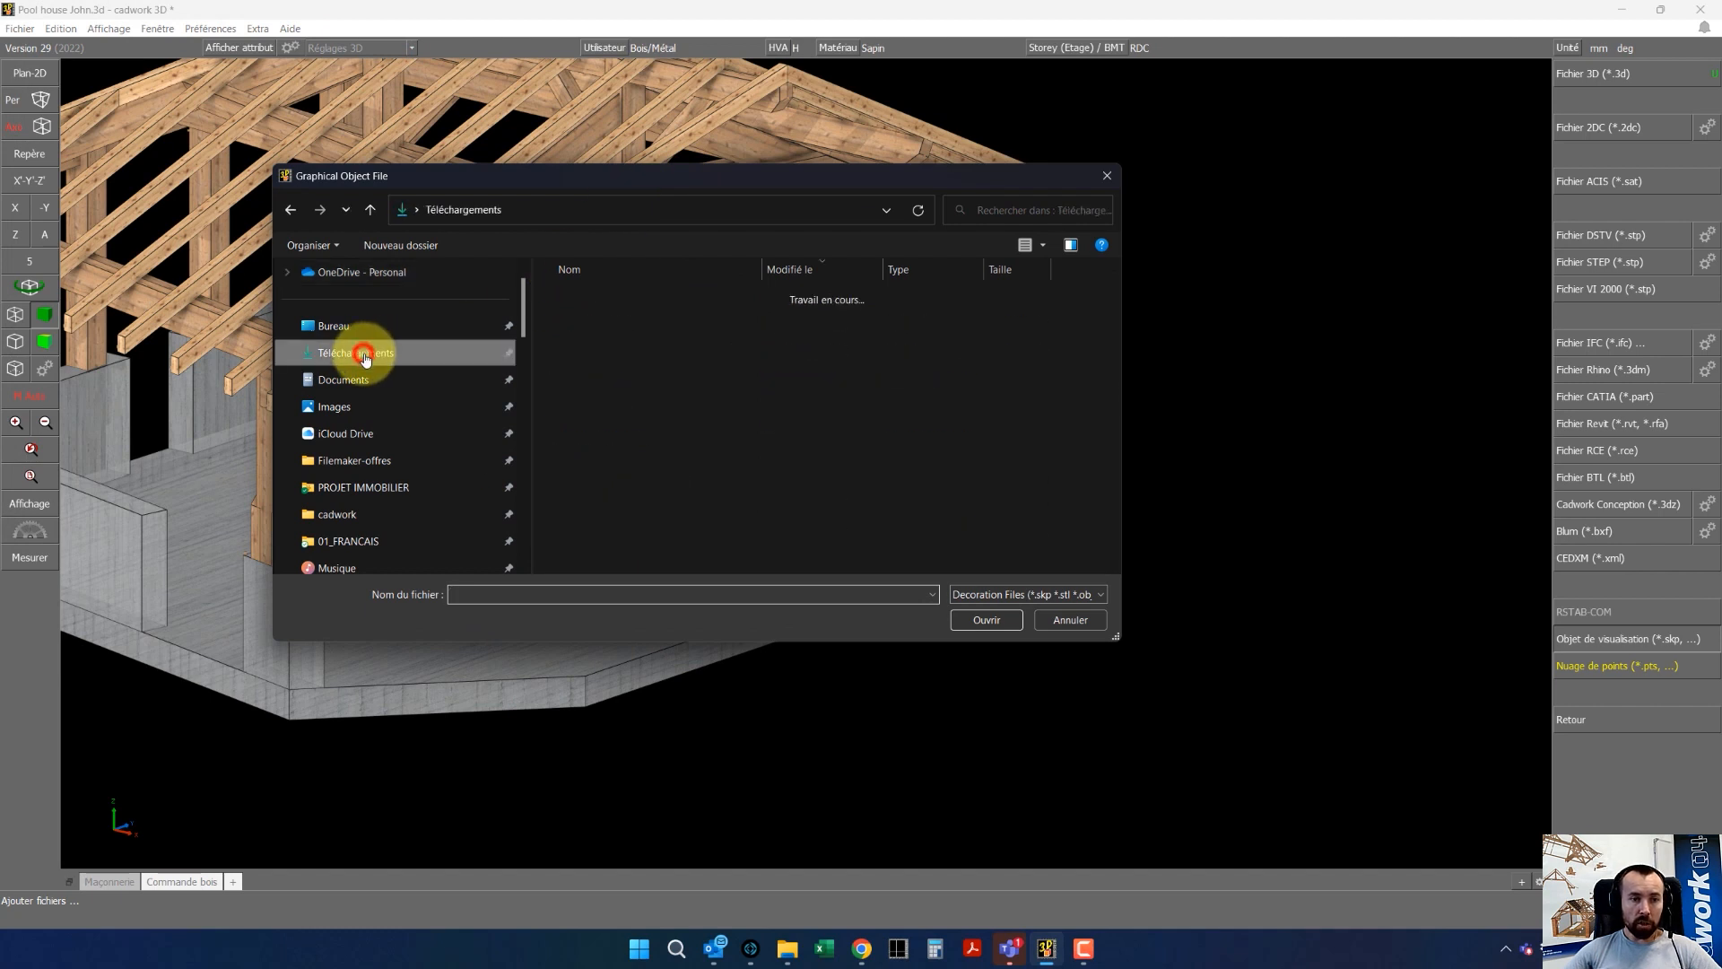
click(596, 323)
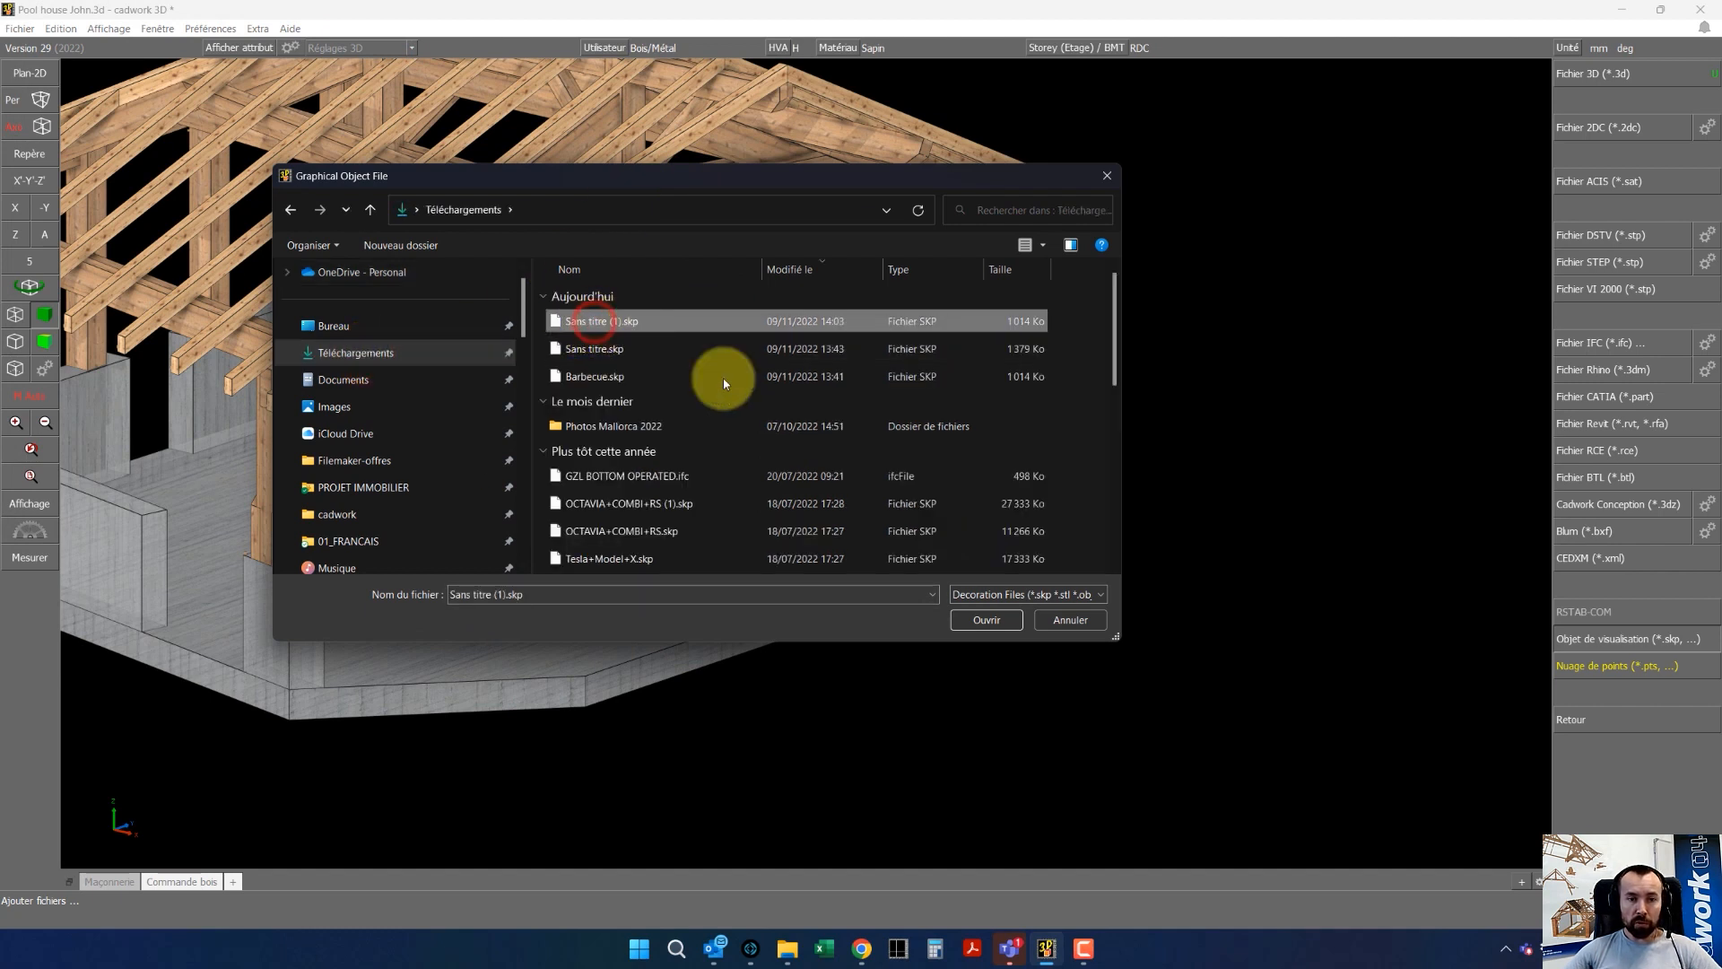
click(987, 621)
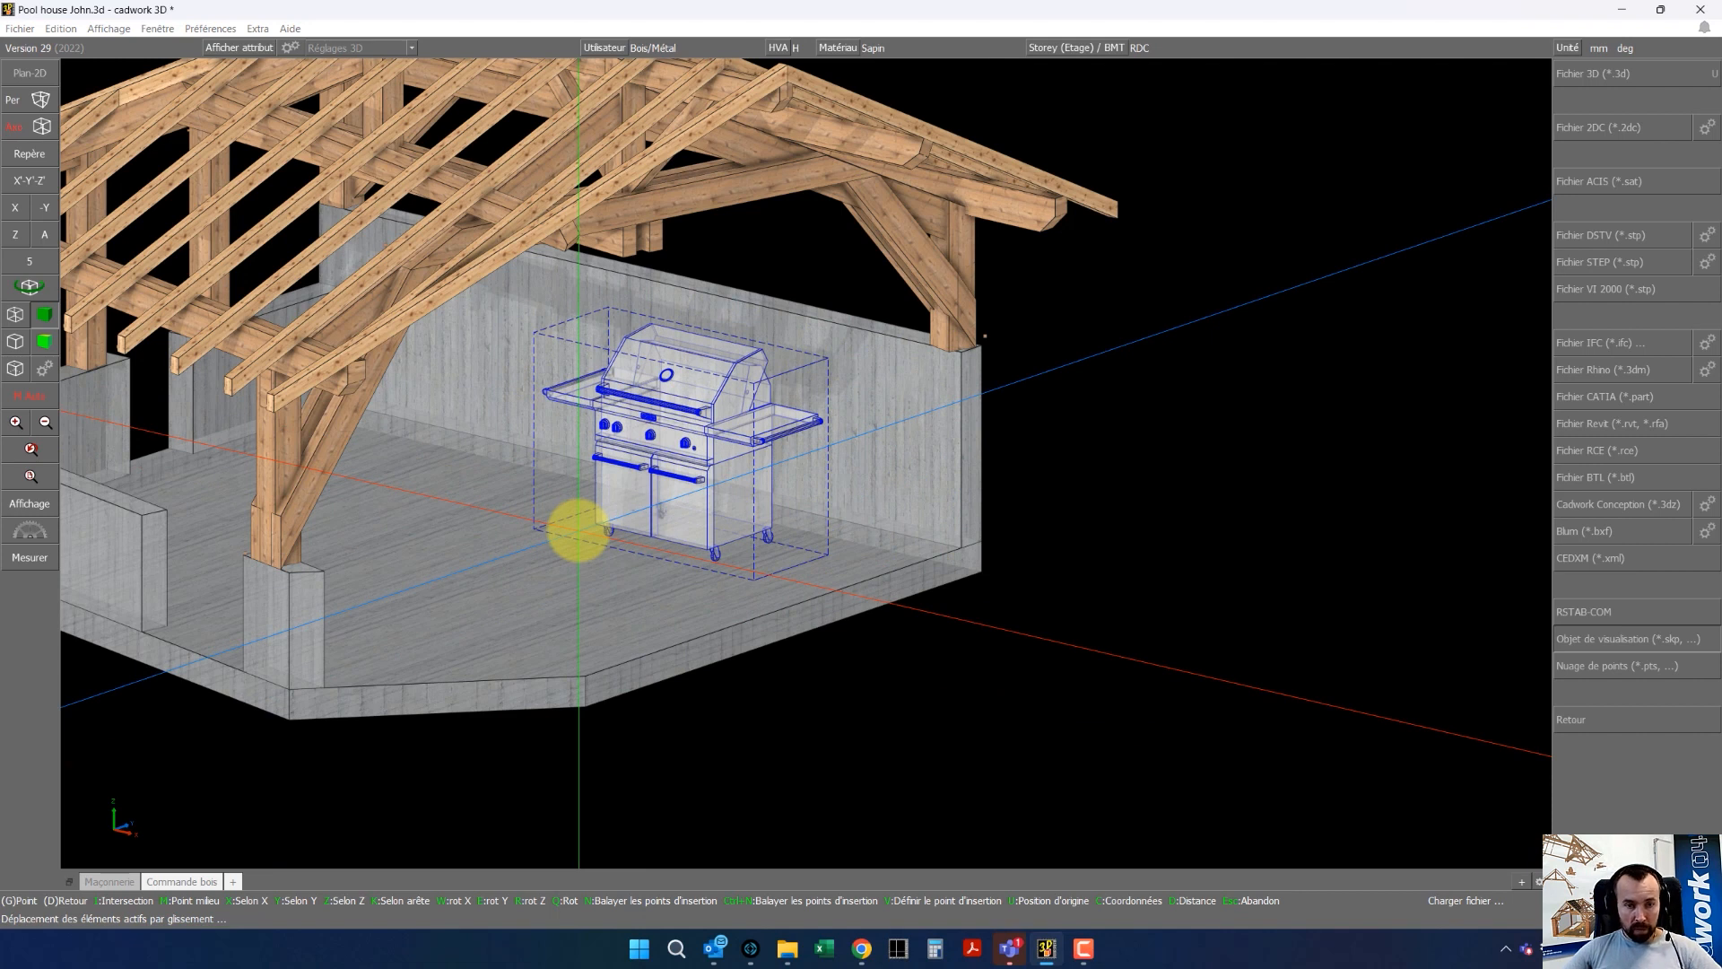
Redefine the barbecue's insertion point at its rear right wheel and place it on the terrace corner at the end of the back wall
key(v)
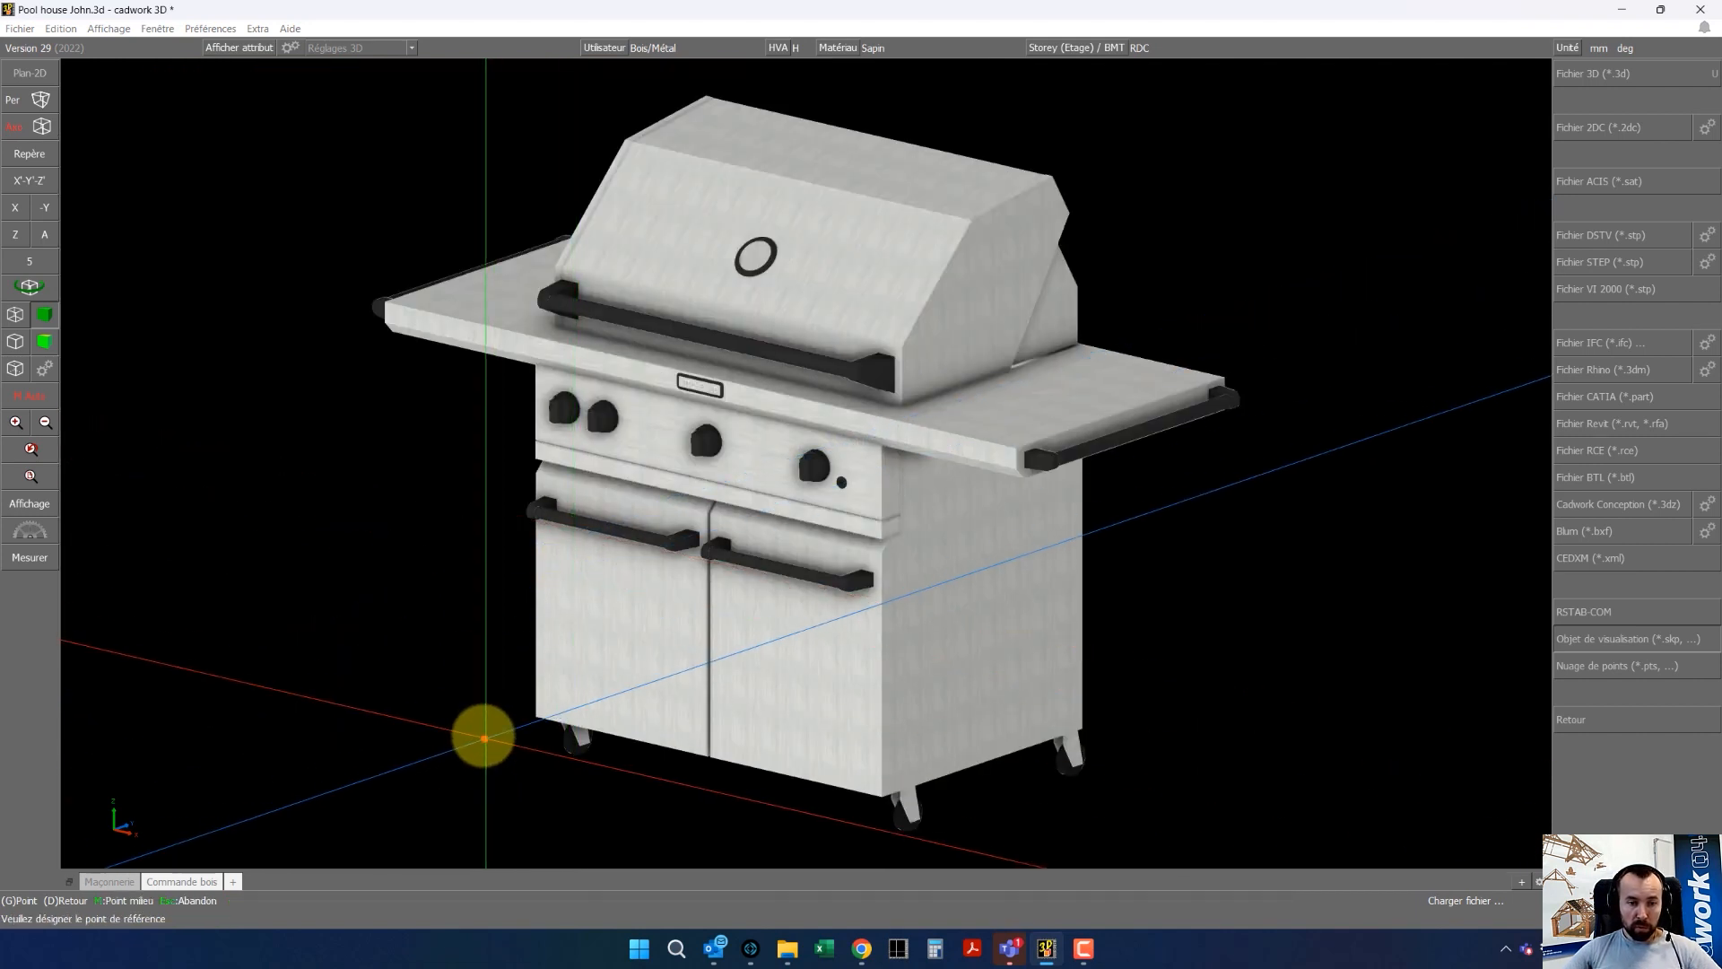
click(485, 738)
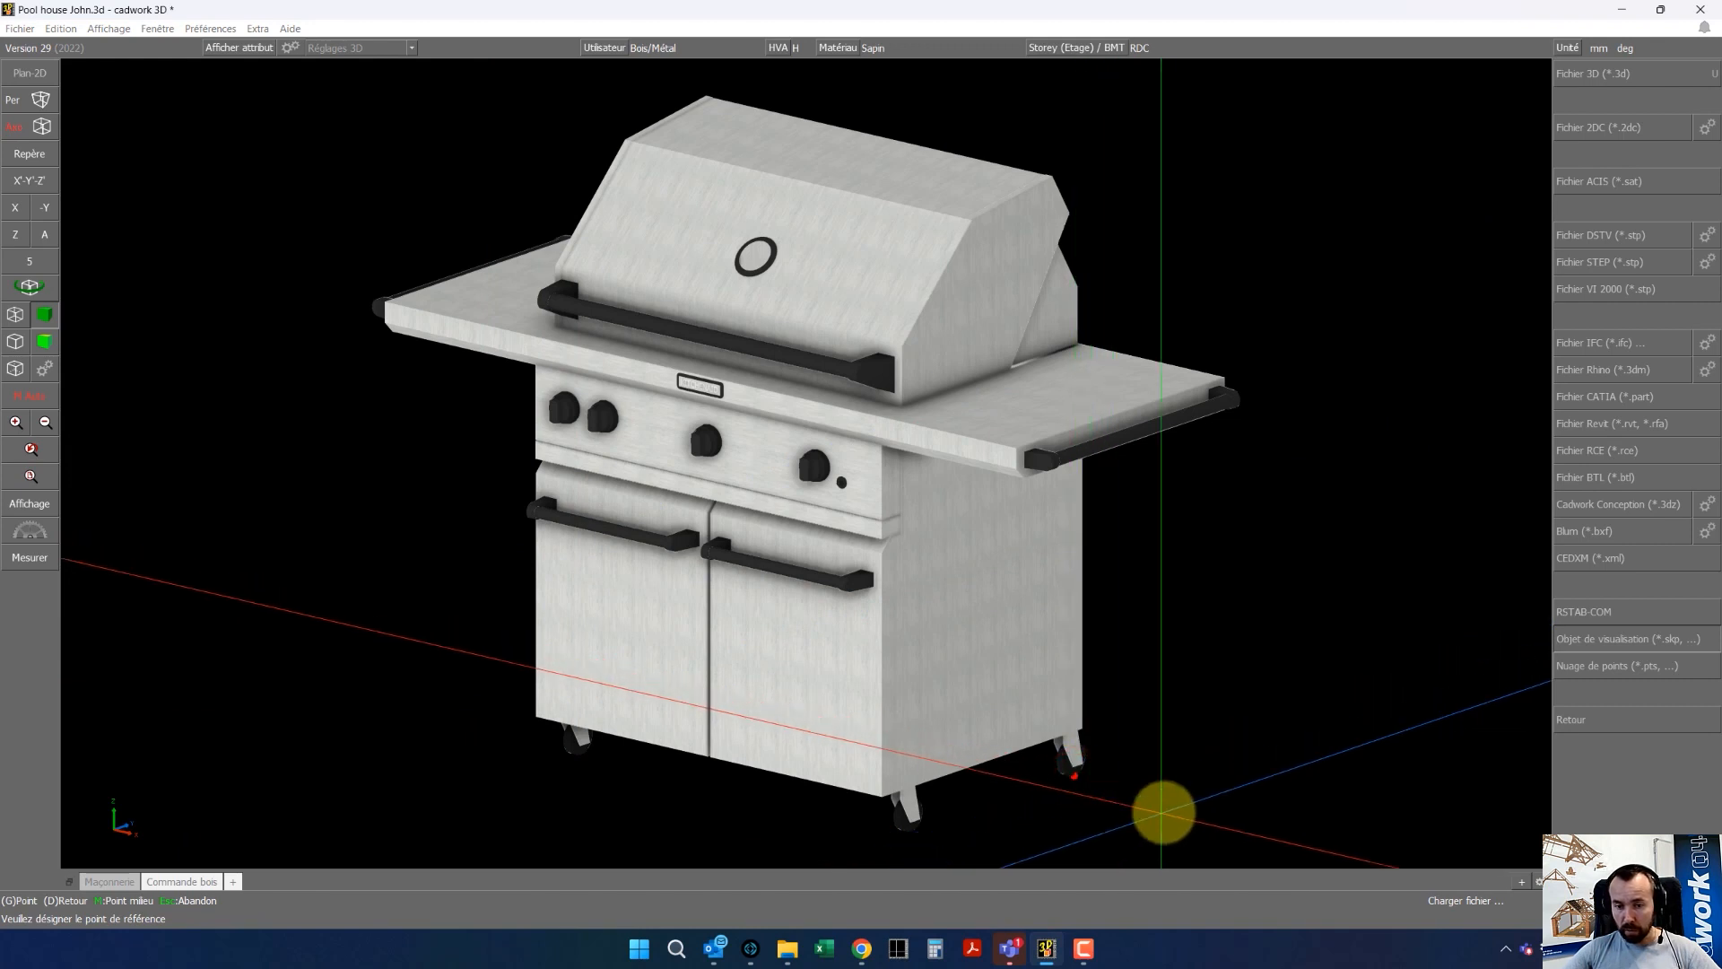
click(1170, 756)
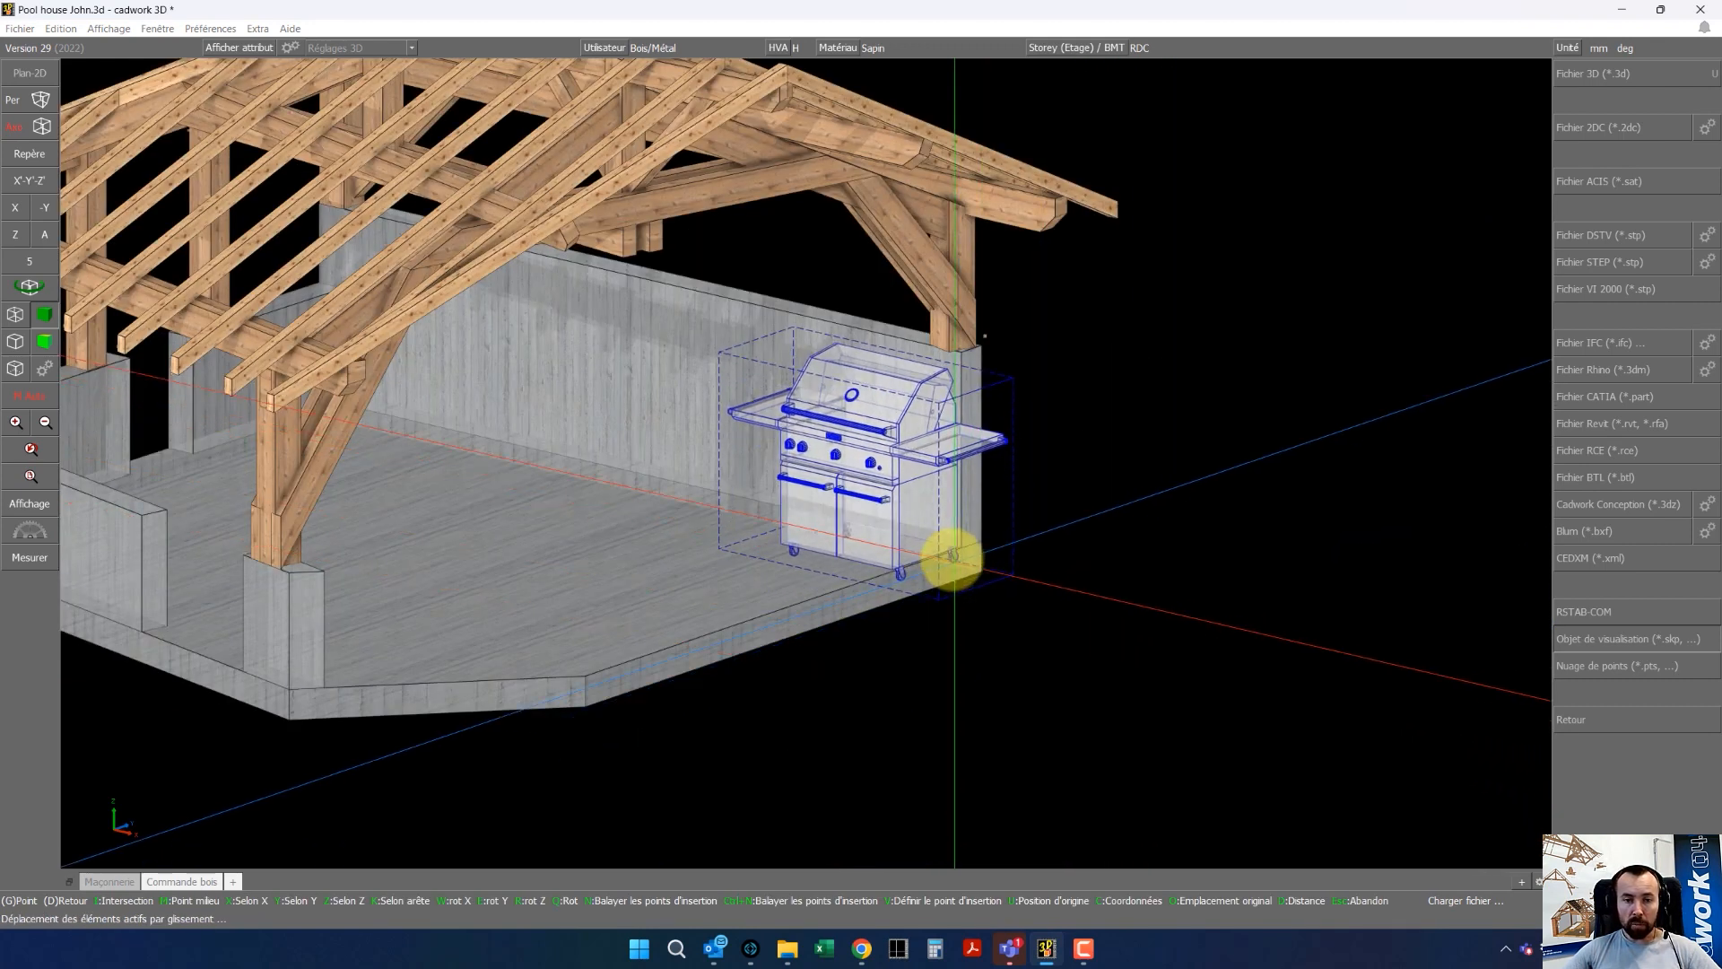
click(957, 549)
right_click(1082, 736)
right_click(1638, 641)
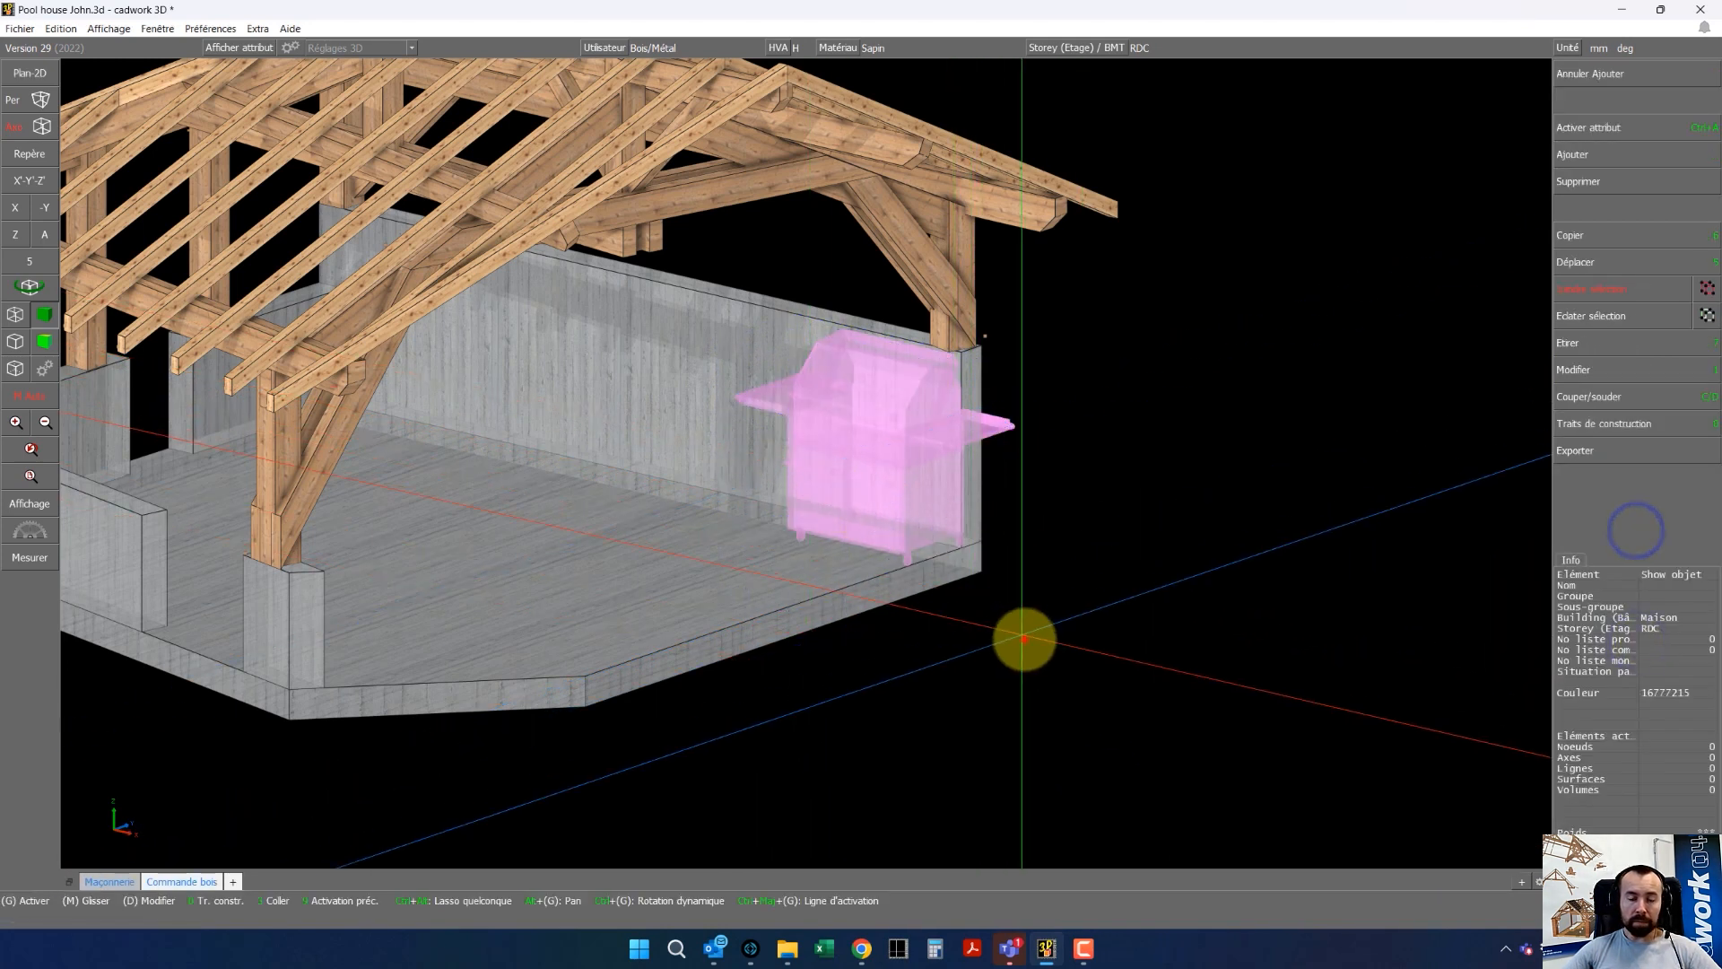
click(1023, 638)
scroll(619, 430, up, 3)
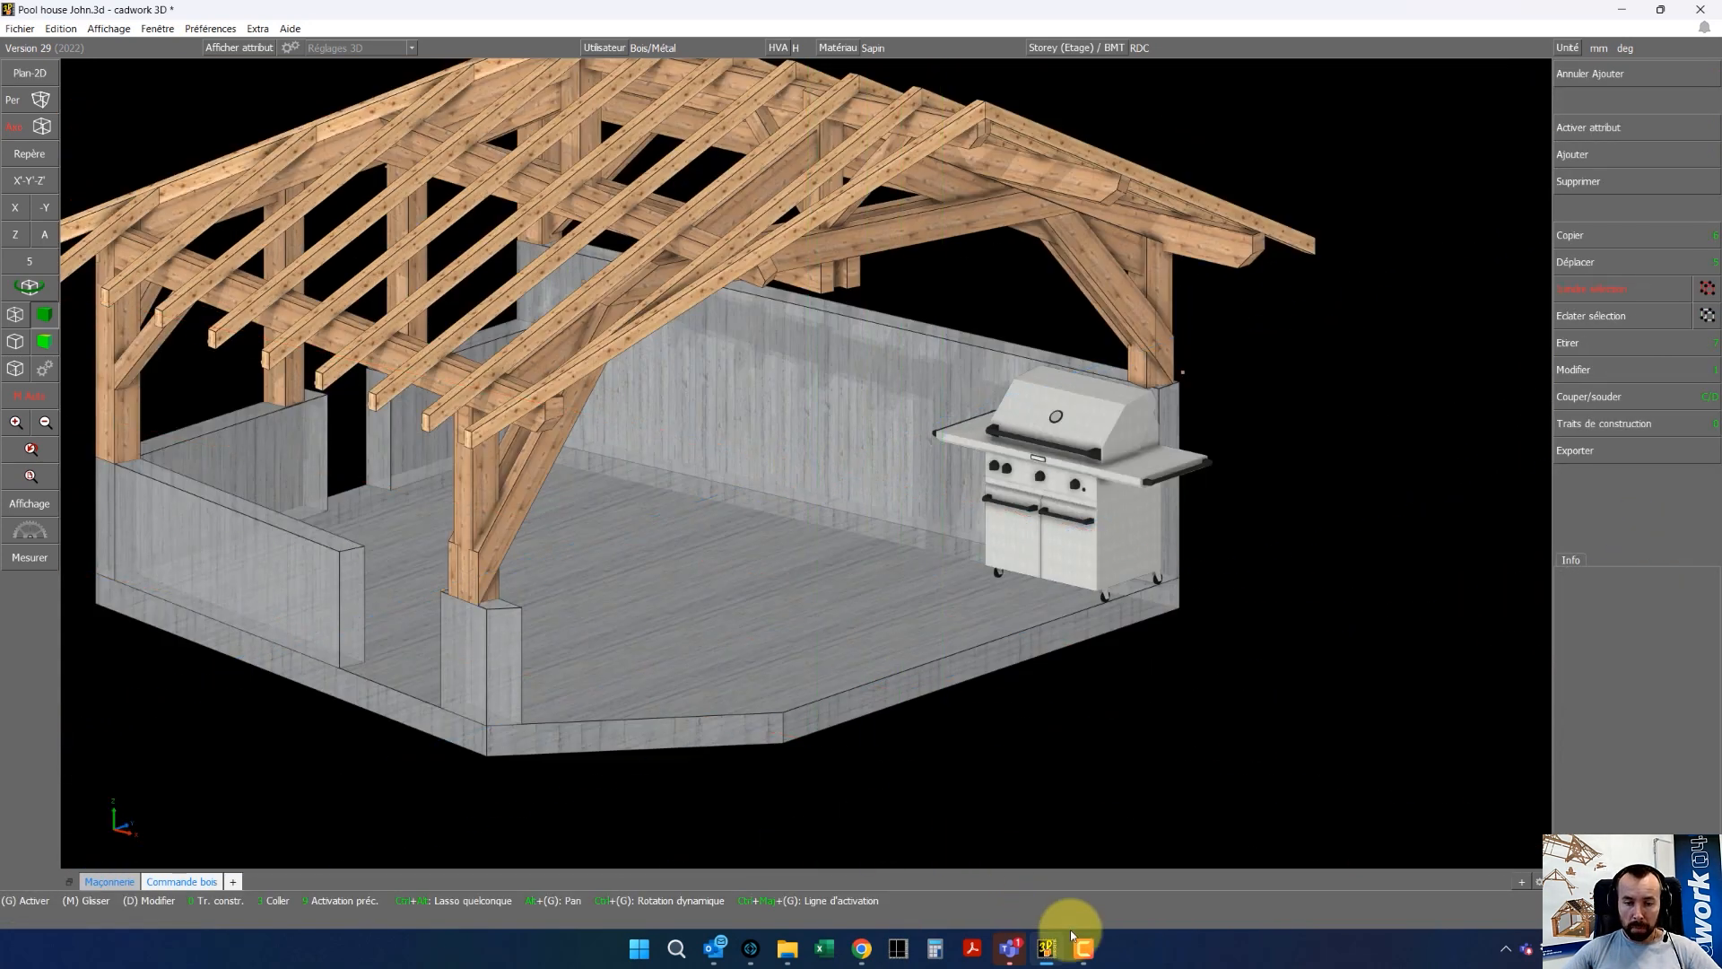
Switch to SketchUp, search the 3D Warehouse for "chaise" and place the Thos. Moser Chaise beside the barbecue
click(857, 951)
click(913, 870)
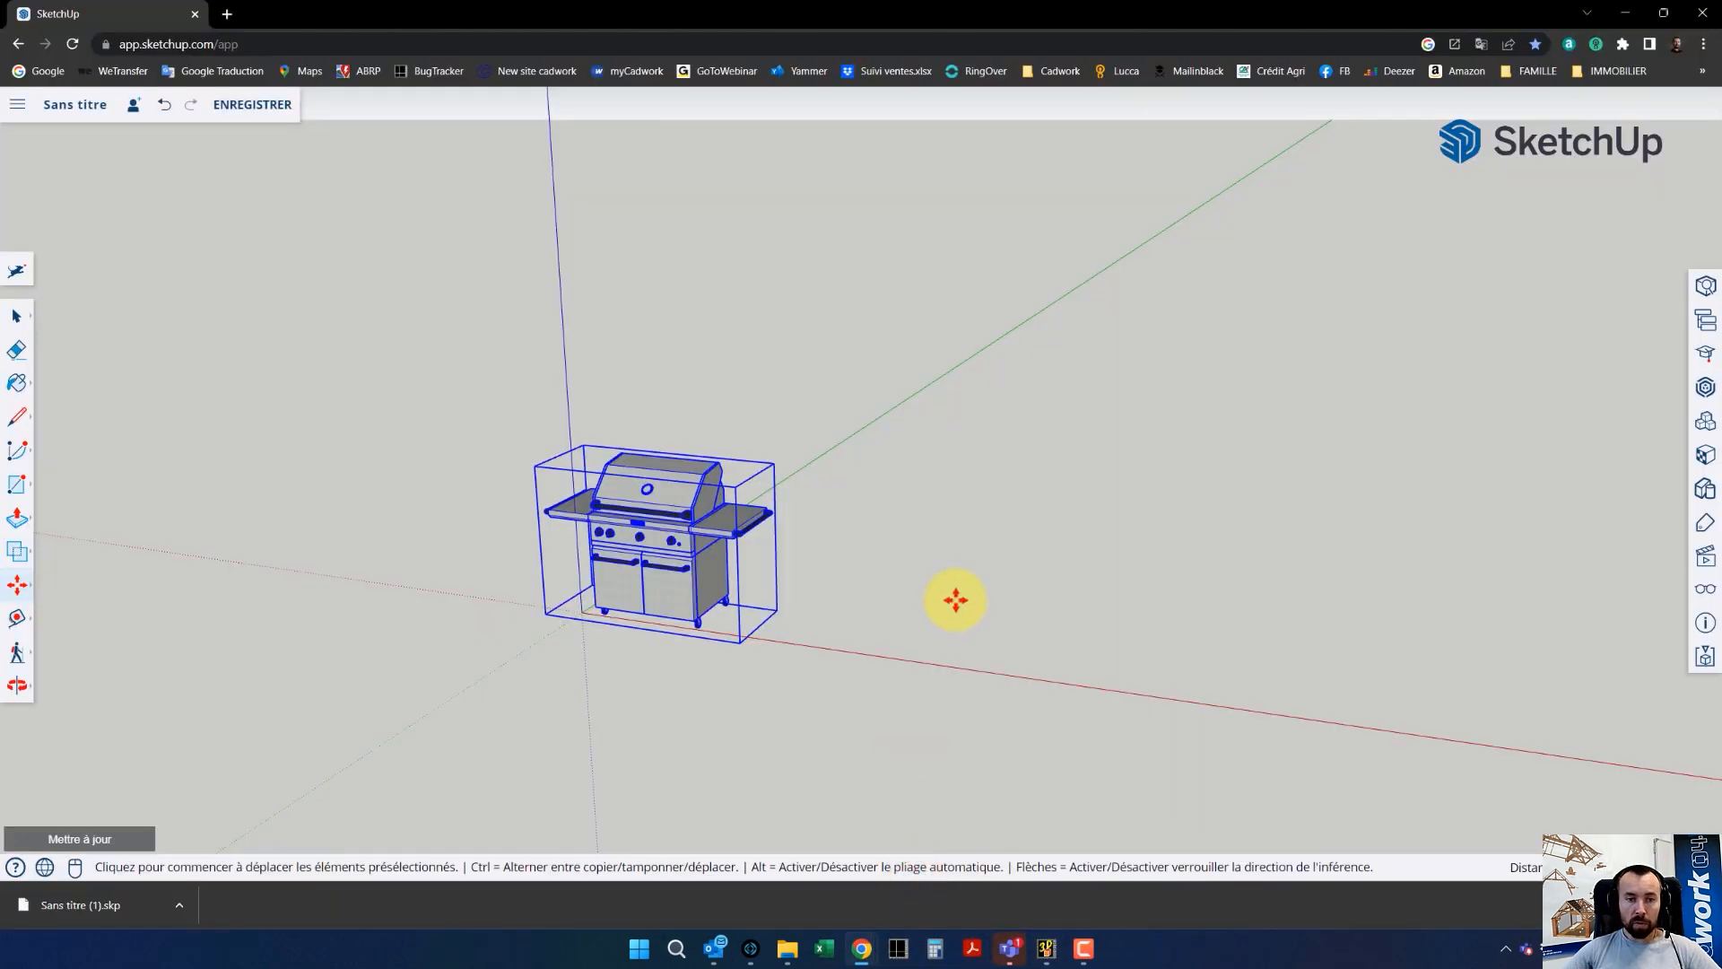
click(1705, 423)
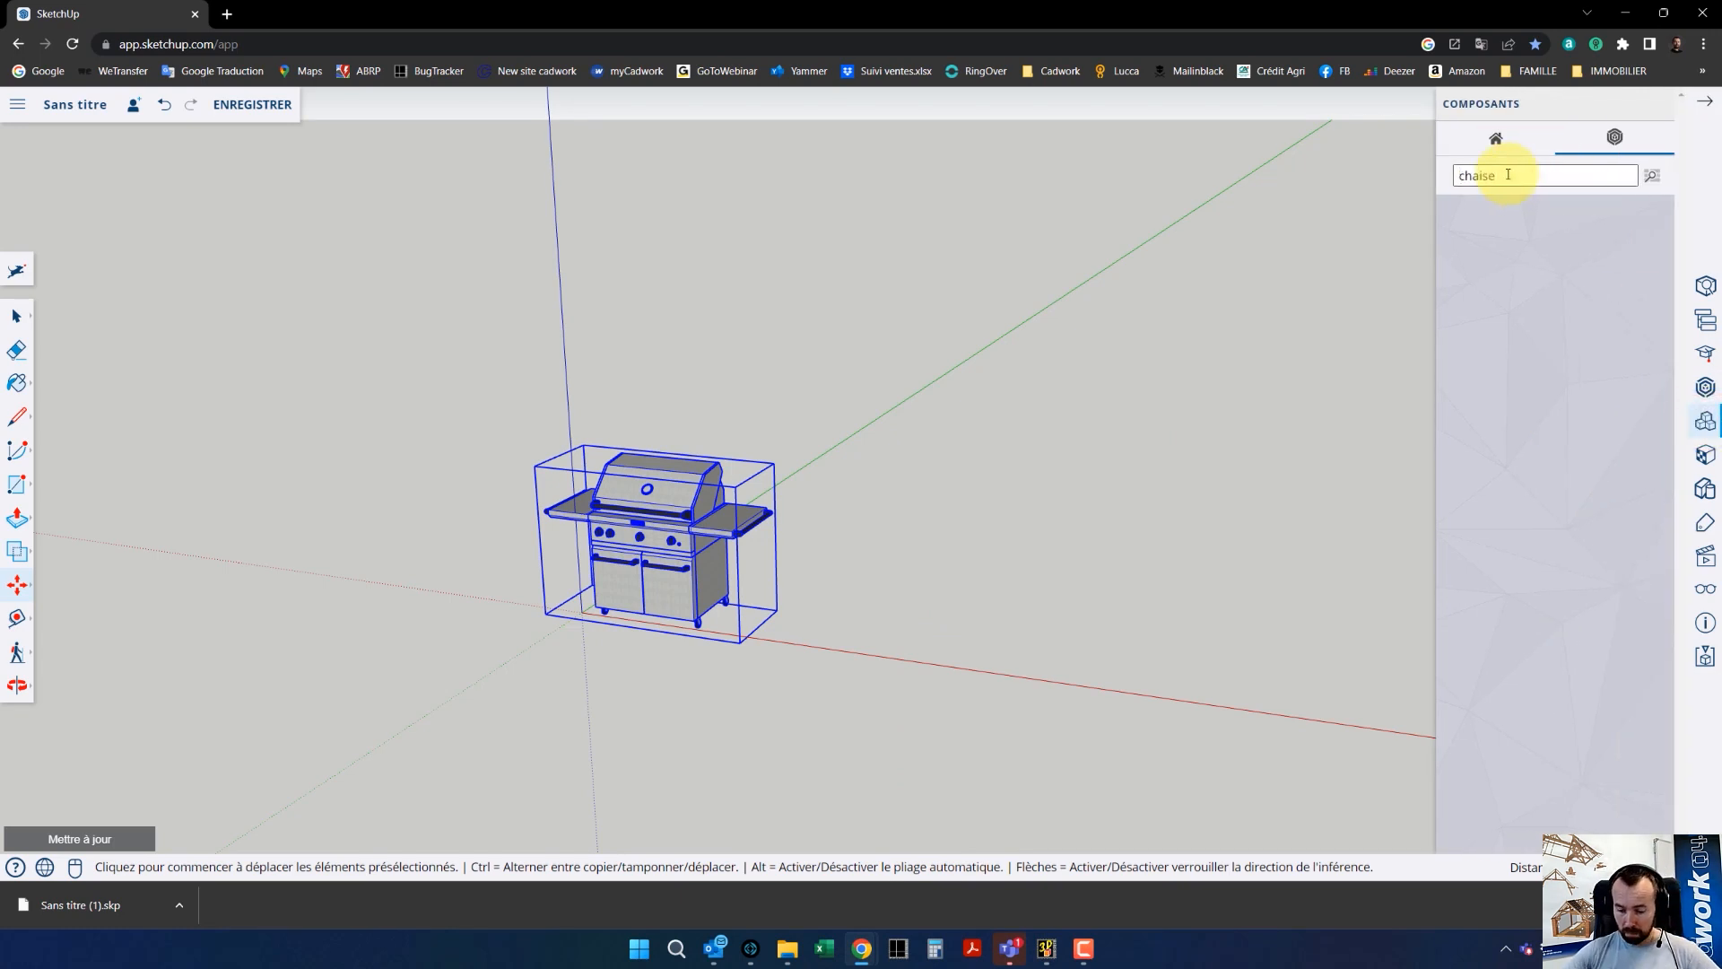
key(Return)
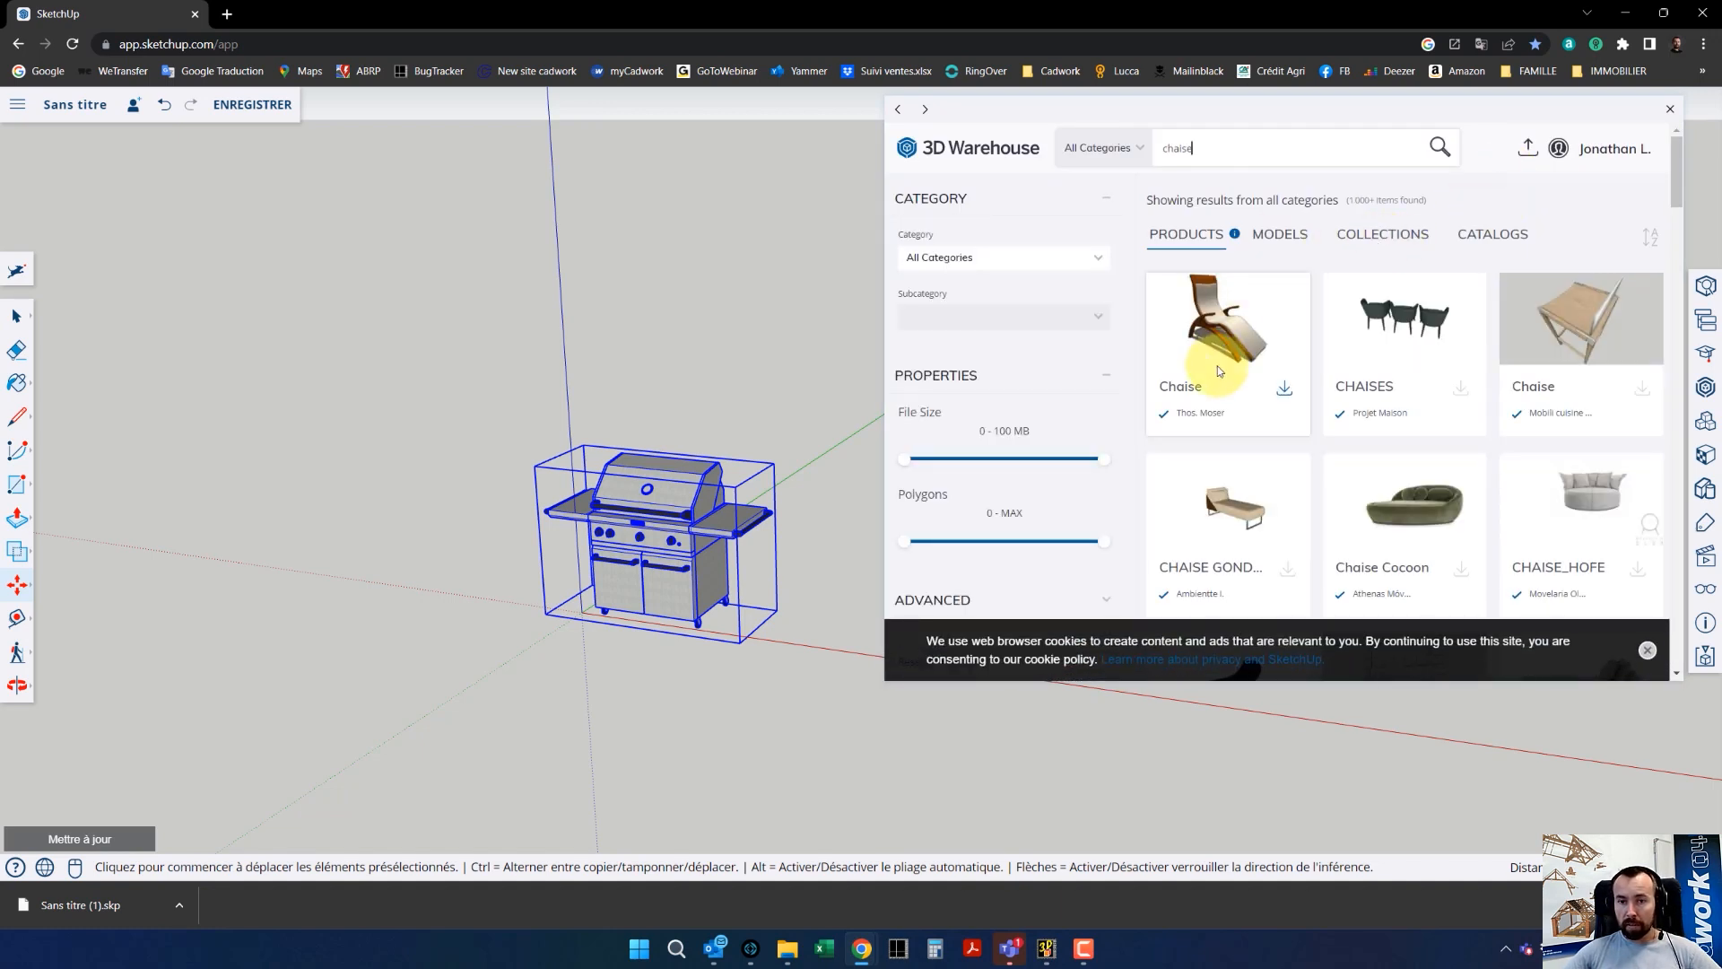
click(1286, 393)
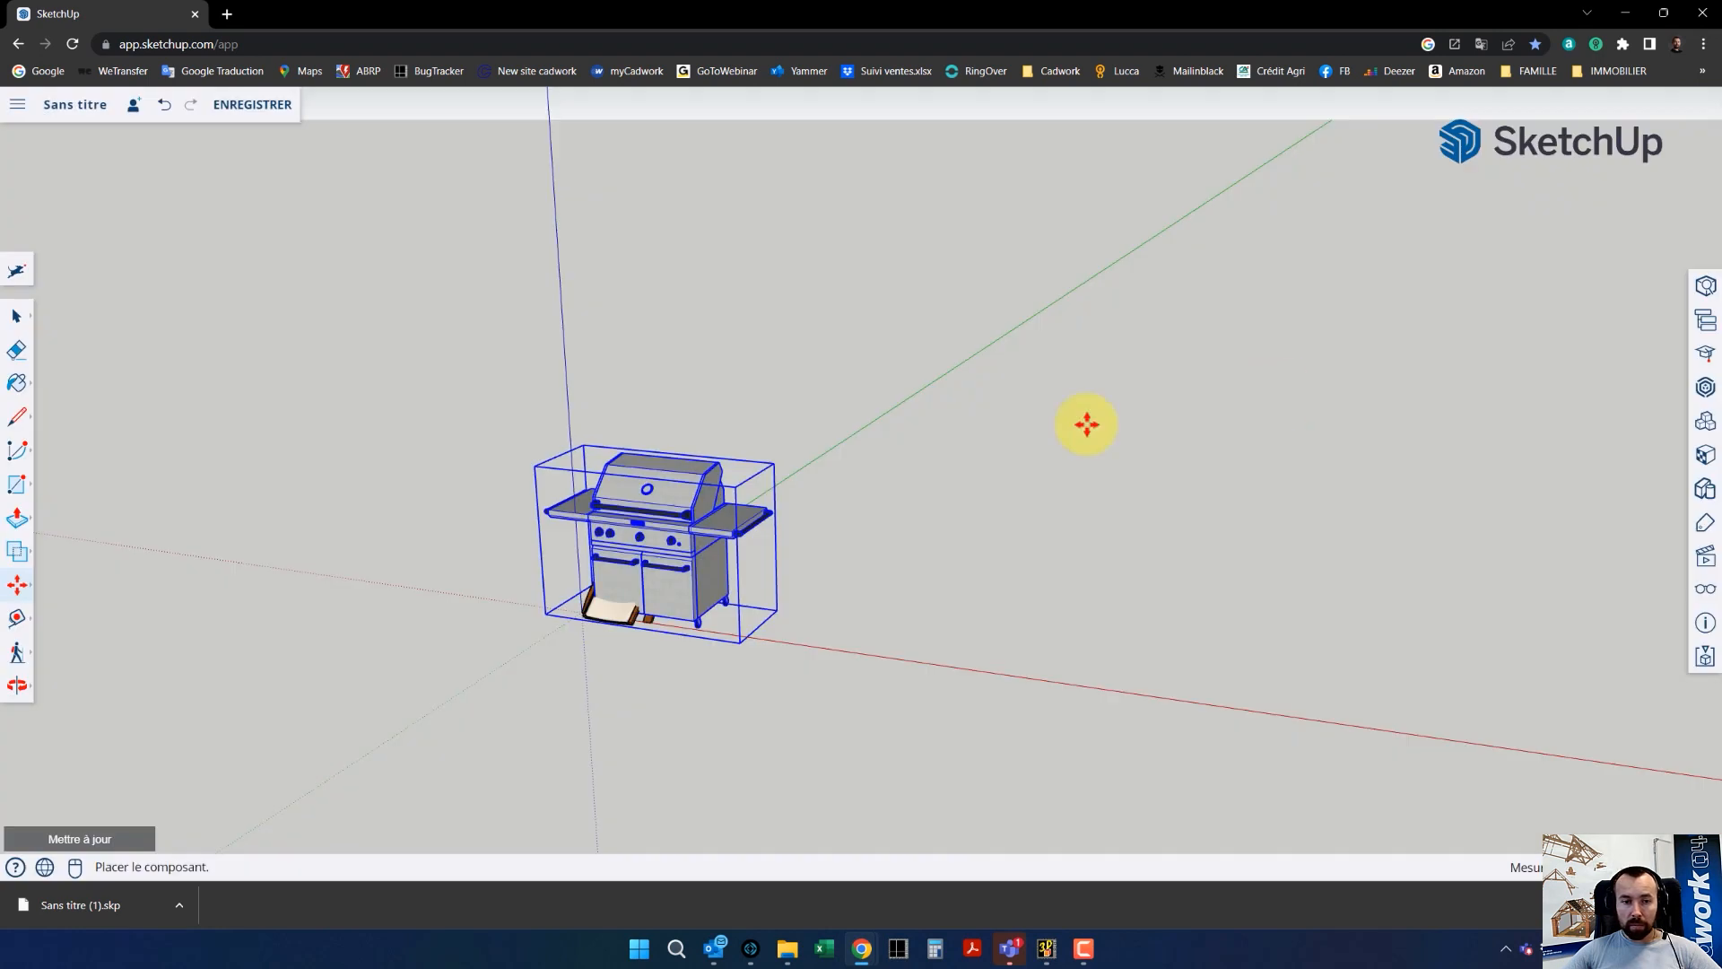
click(831, 650)
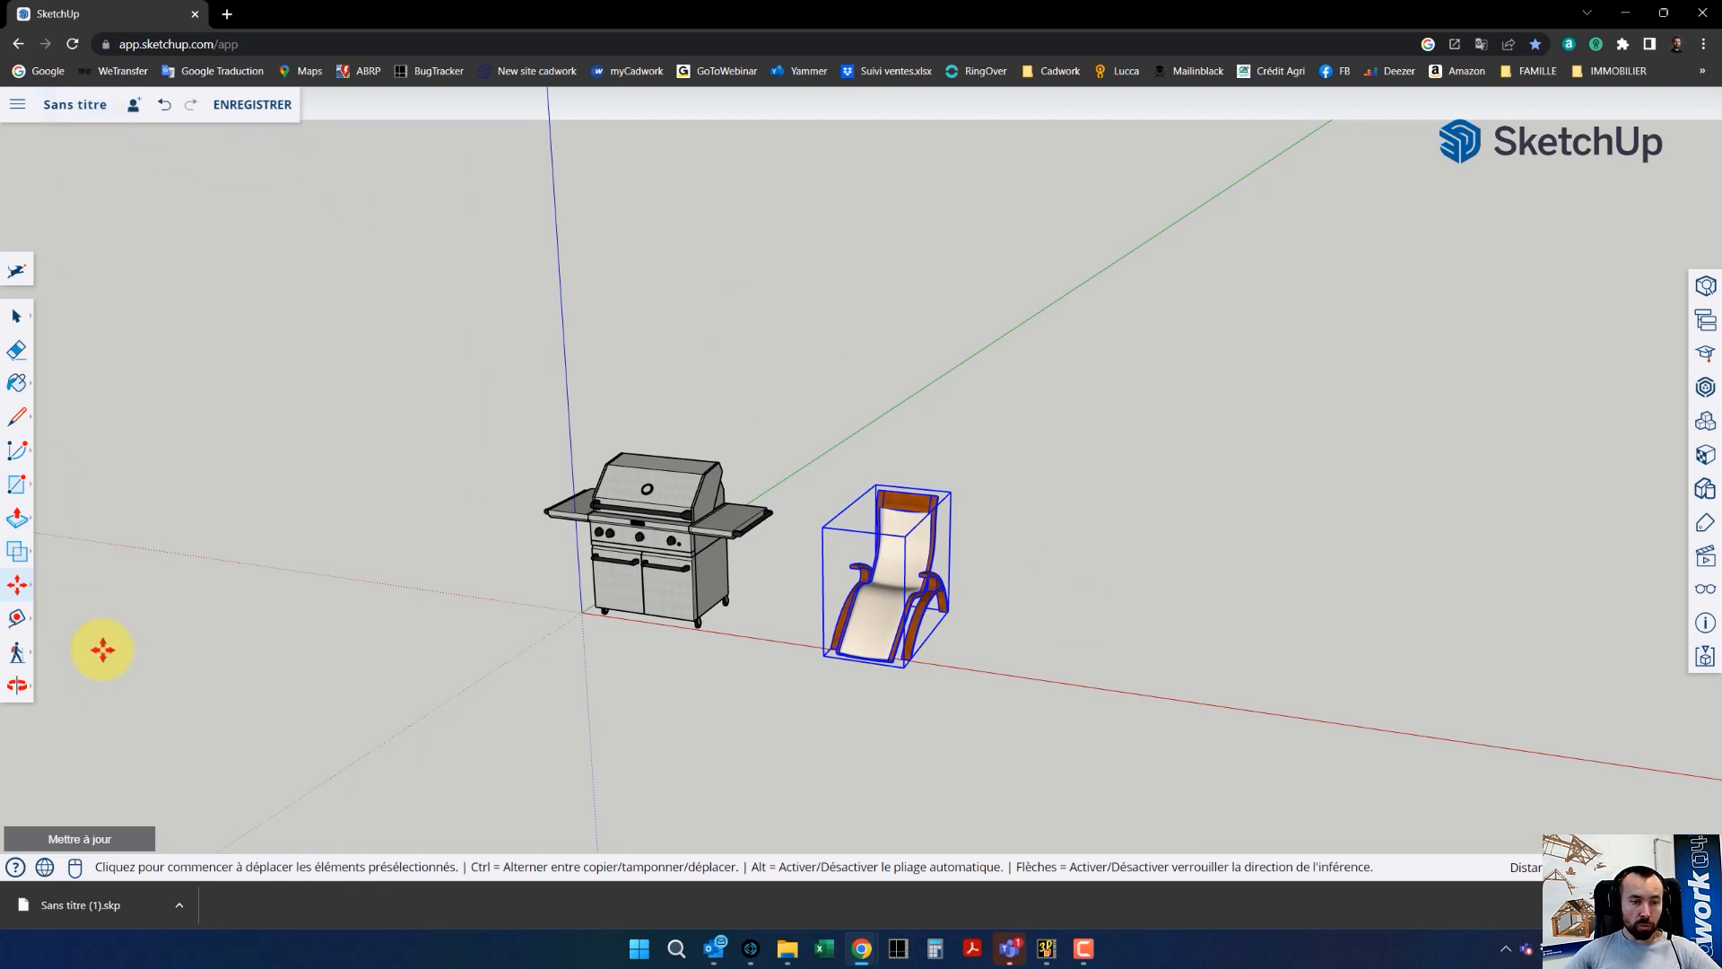
Download the model with the barbecue and chaise as an SKP file in version 2017
click(19, 107)
mouse_move(110, 395)
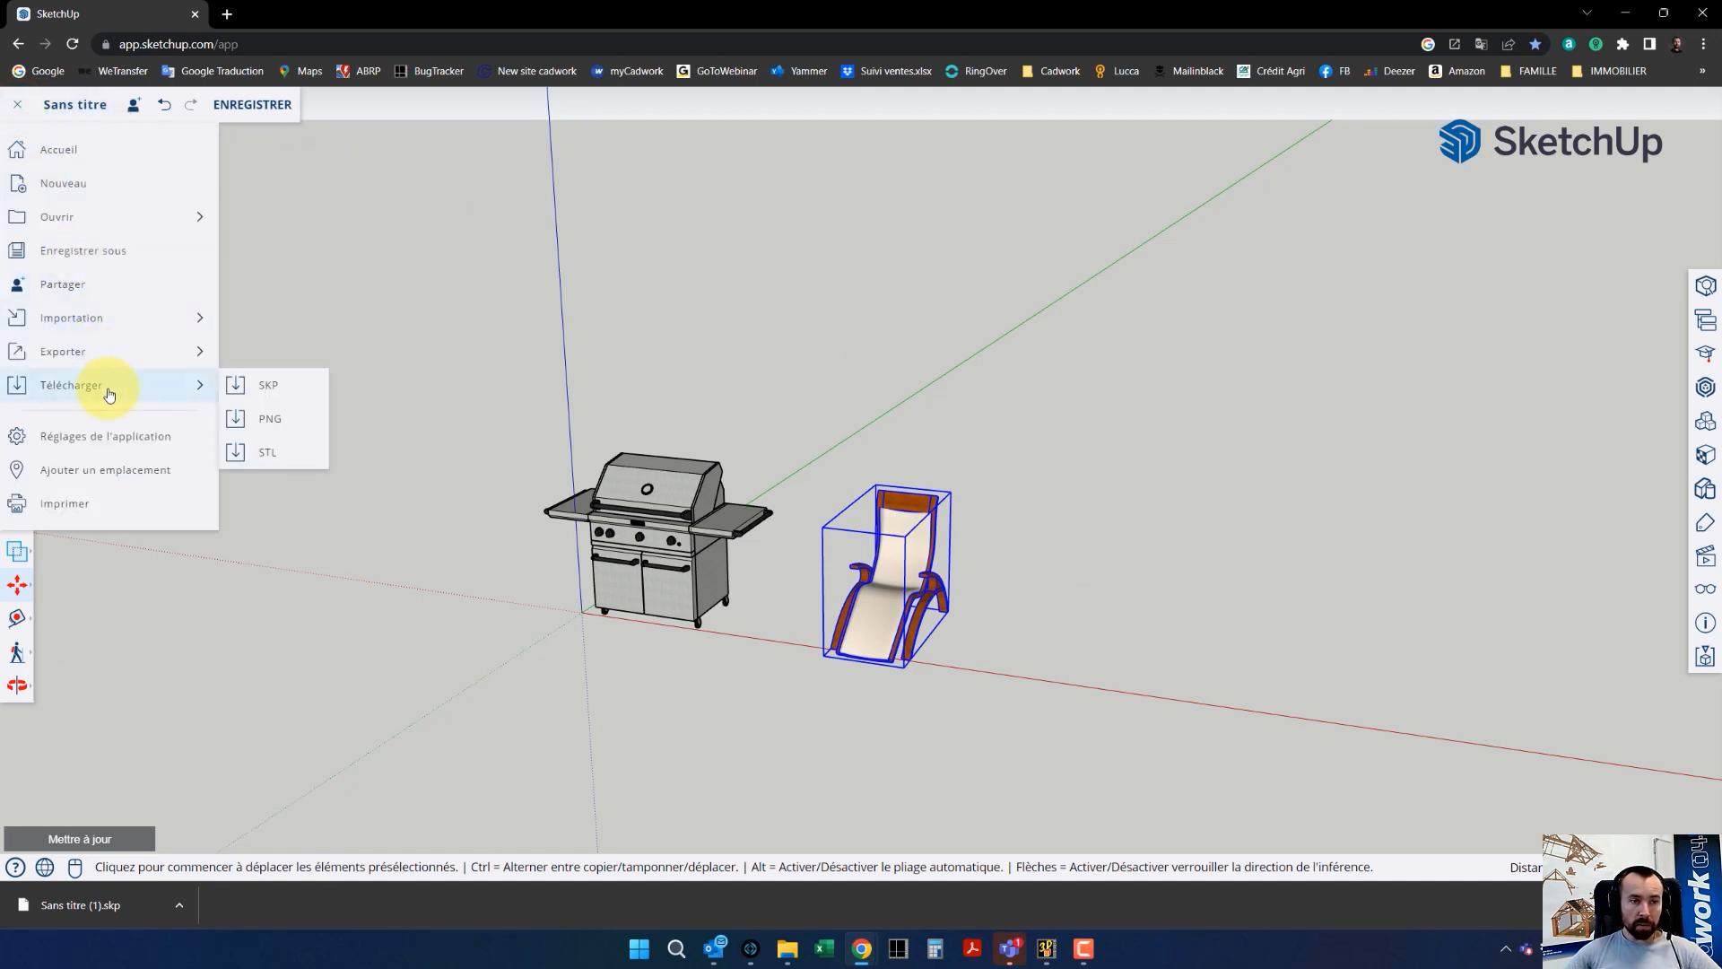
click(277, 388)
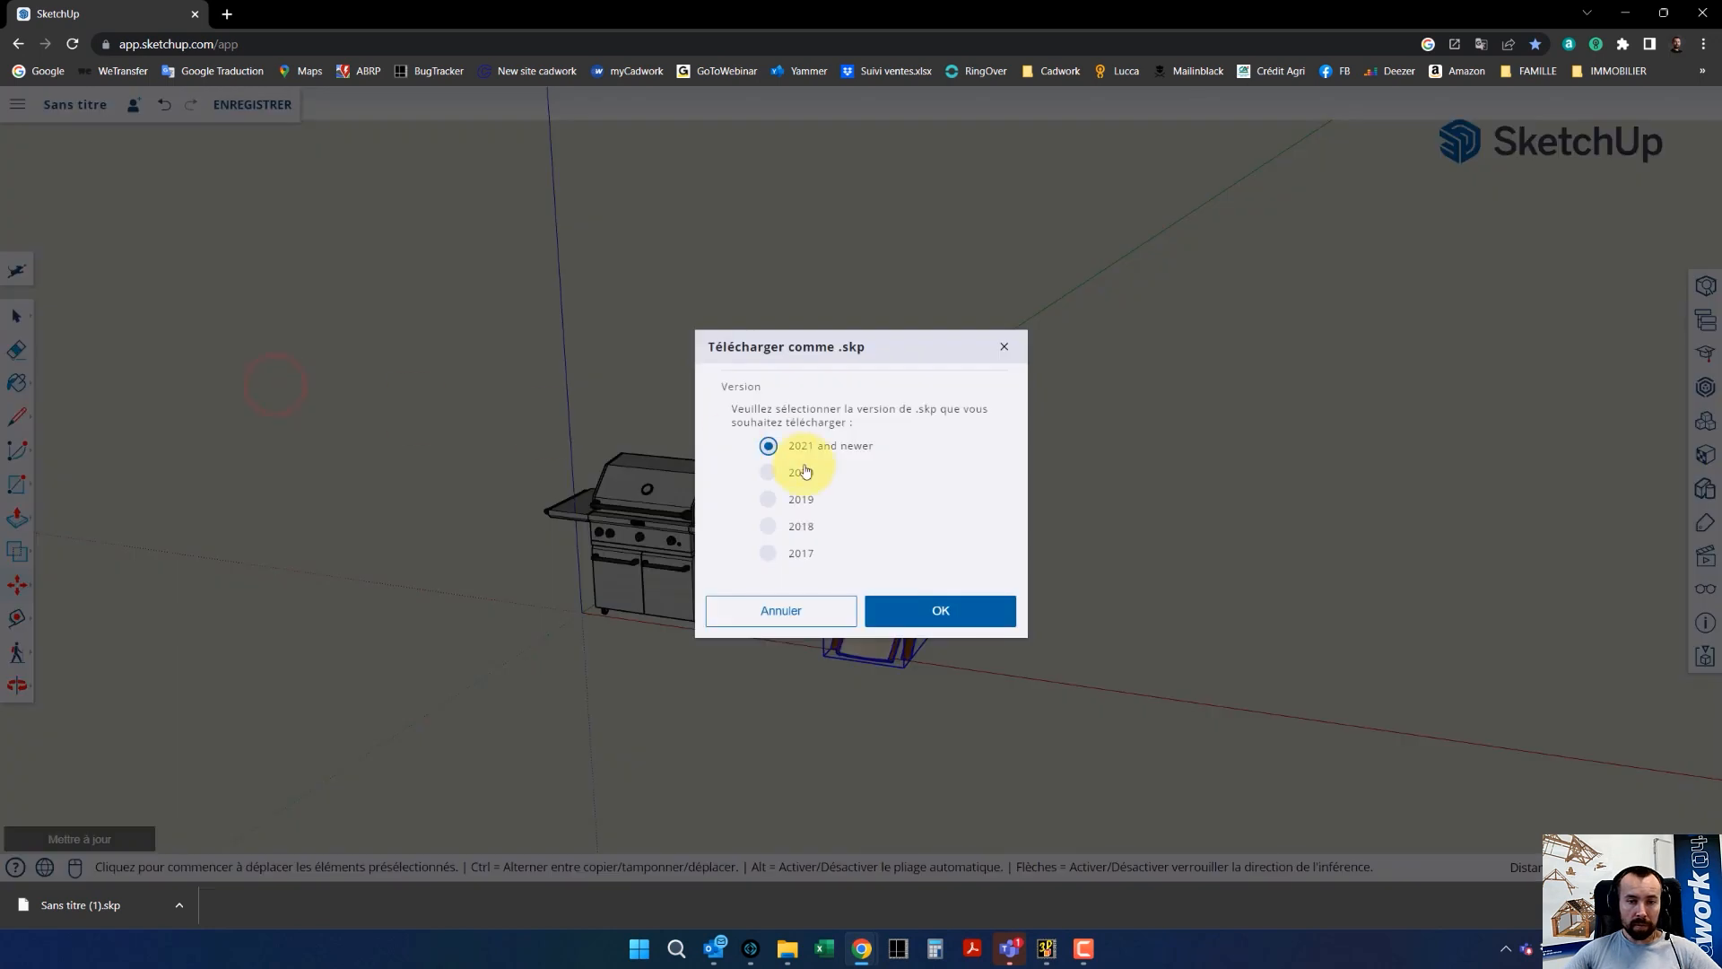
click(777, 554)
click(973, 609)
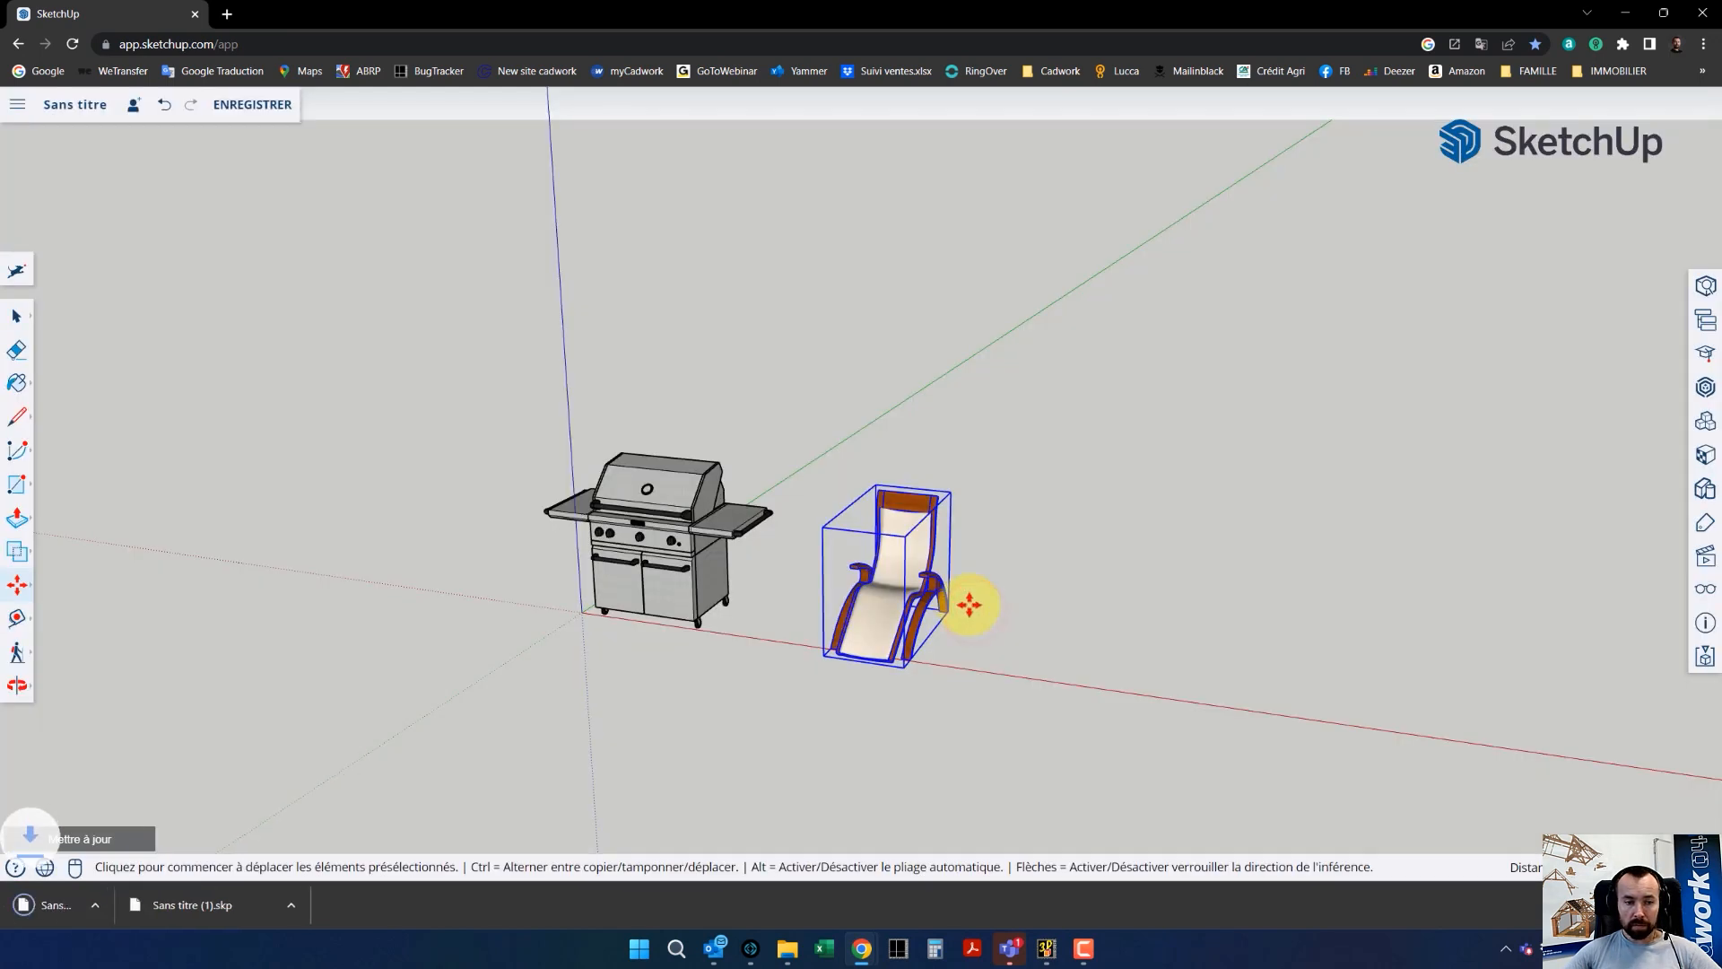
Switch to cadwork 3D and import Sans titre (2).skp from the Téléchargements folder as a visualisation object
click(1046, 948)
click(1597, 154)
click(1589, 530)
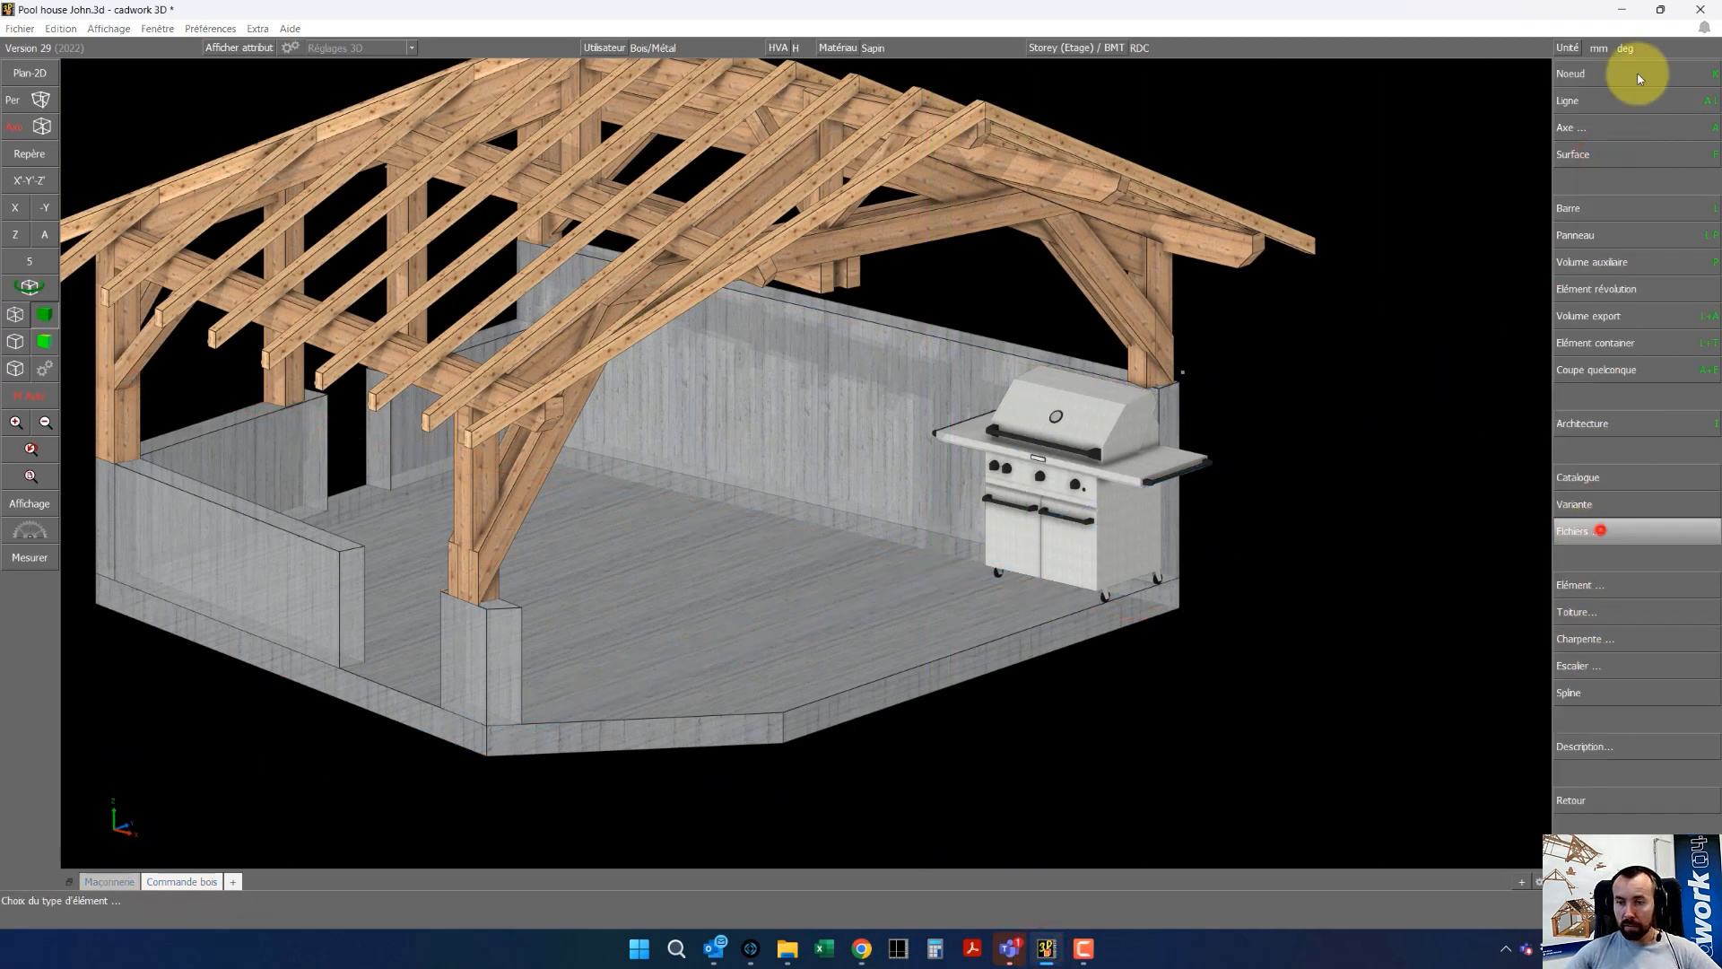
click(1619, 646)
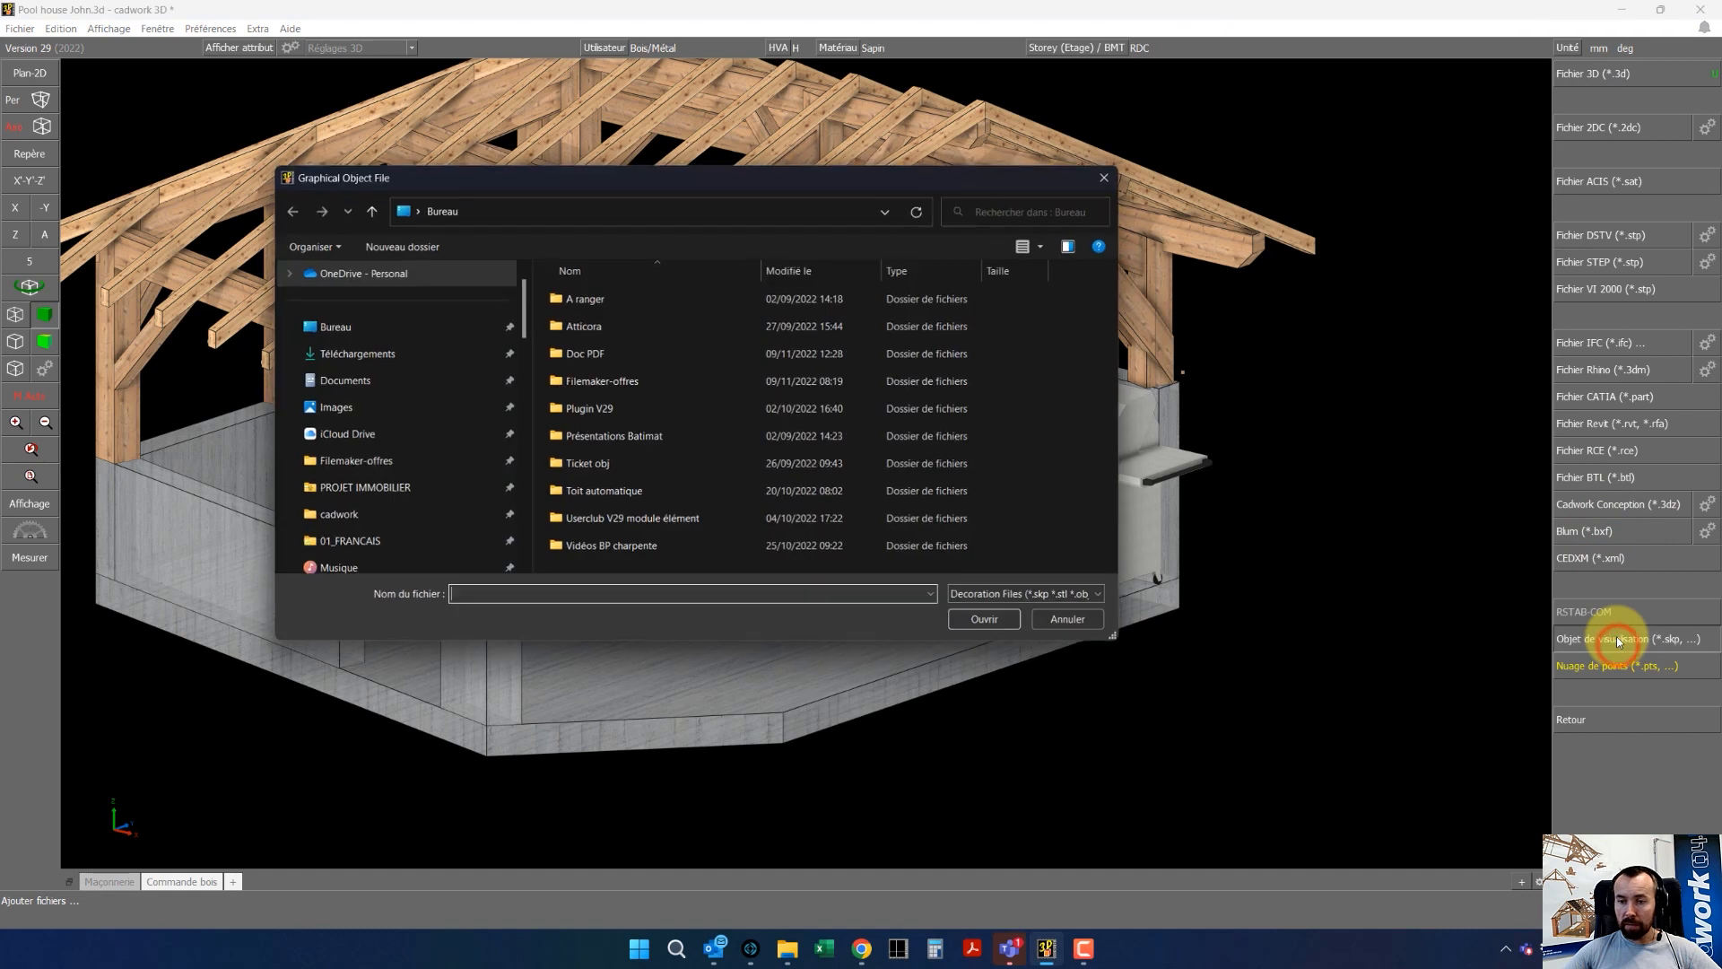
click(349, 359)
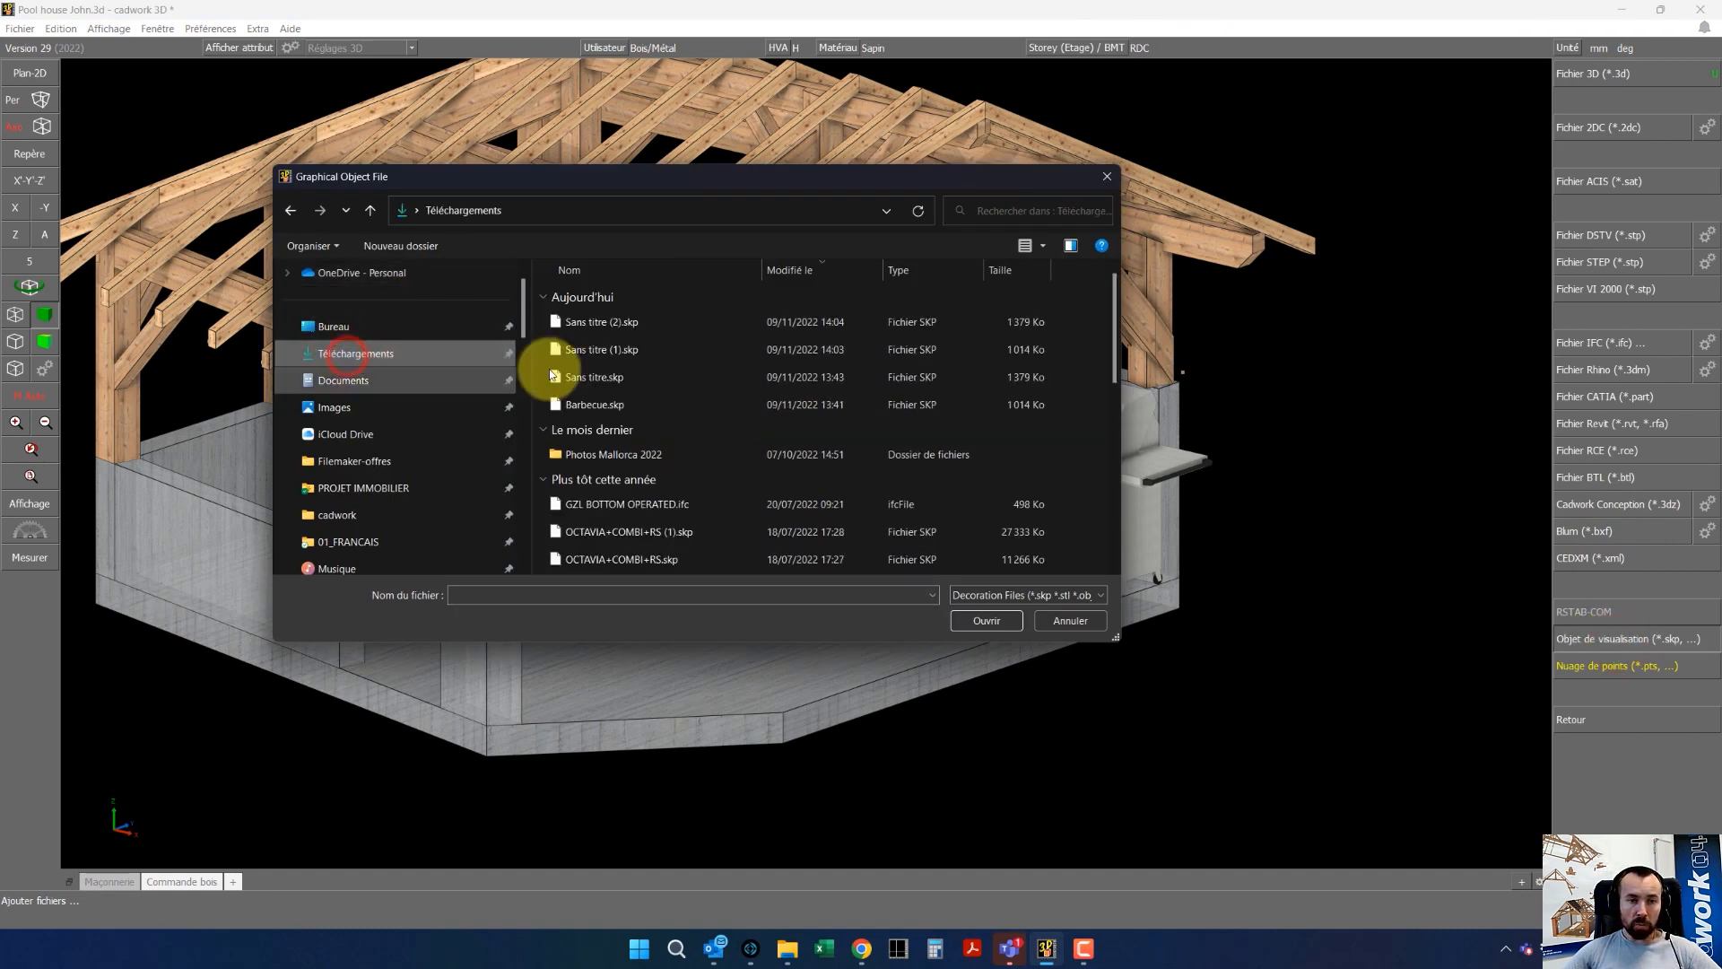
click(584, 325)
click(994, 624)
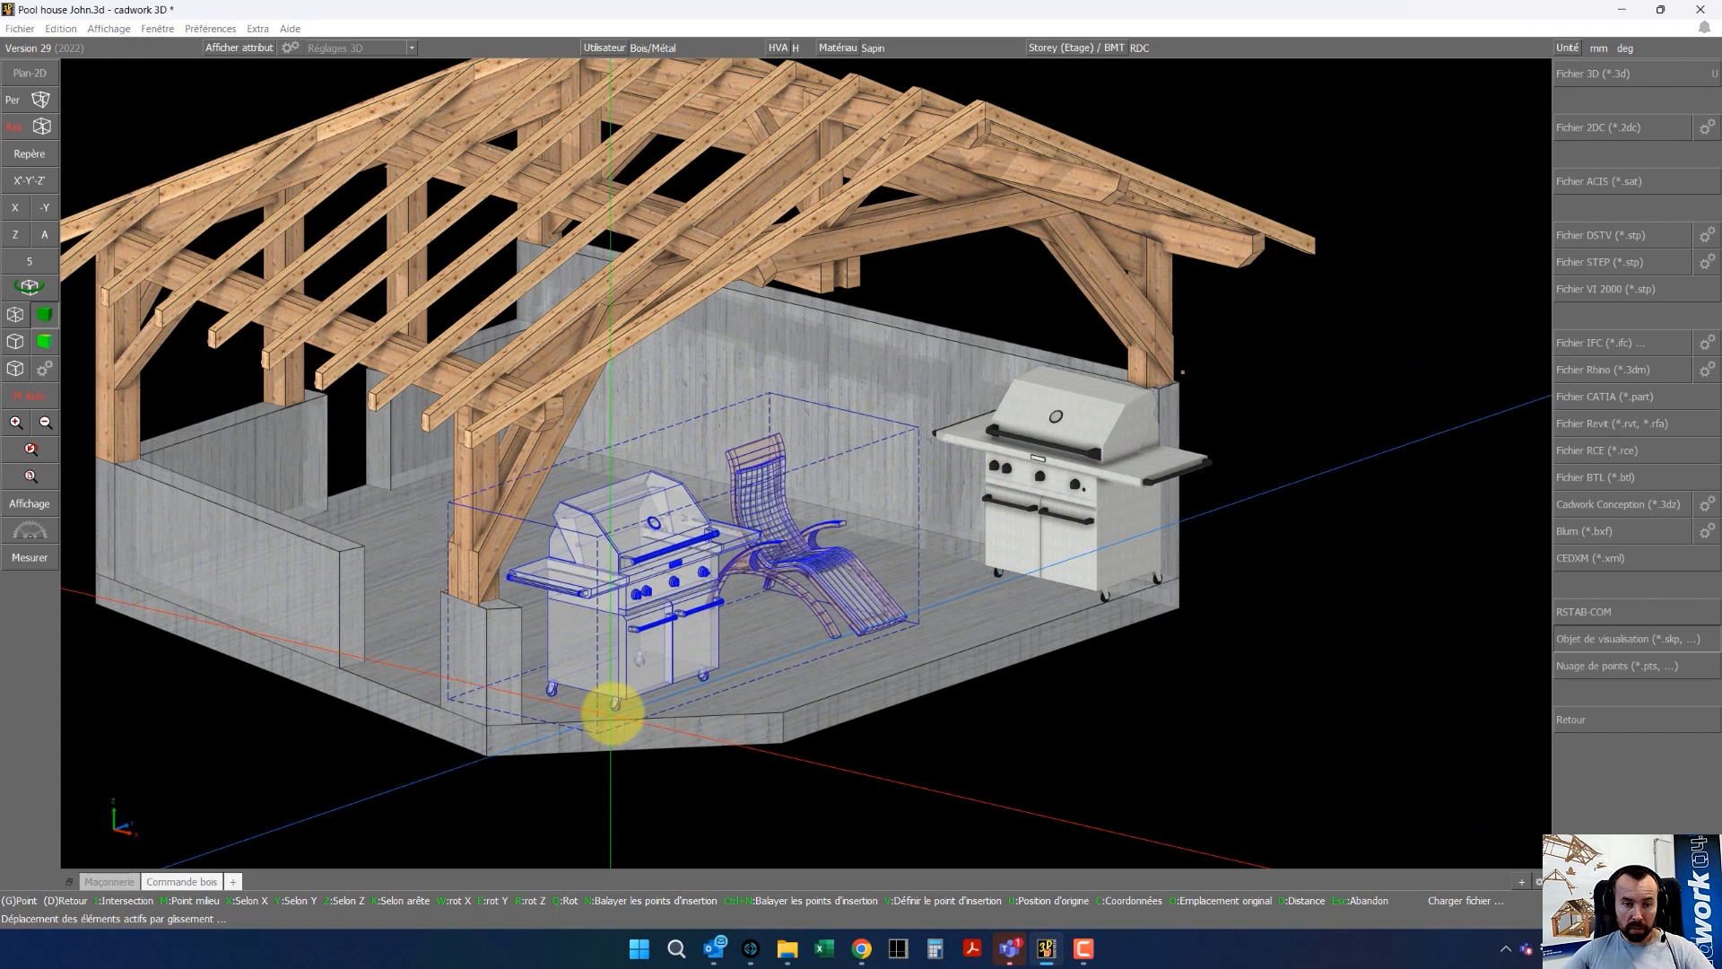
Place the imported barbecue and chaise at the midpoint of the terrace slab's short front edge
key(m)
click(520, 723)
click(779, 711)
right_click(981, 768)
right_click(1632, 637)
click(1634, 532)
Activate the newly imported barbecue and chaise to check whether they form a single object, and deactivate them
click(714, 541)
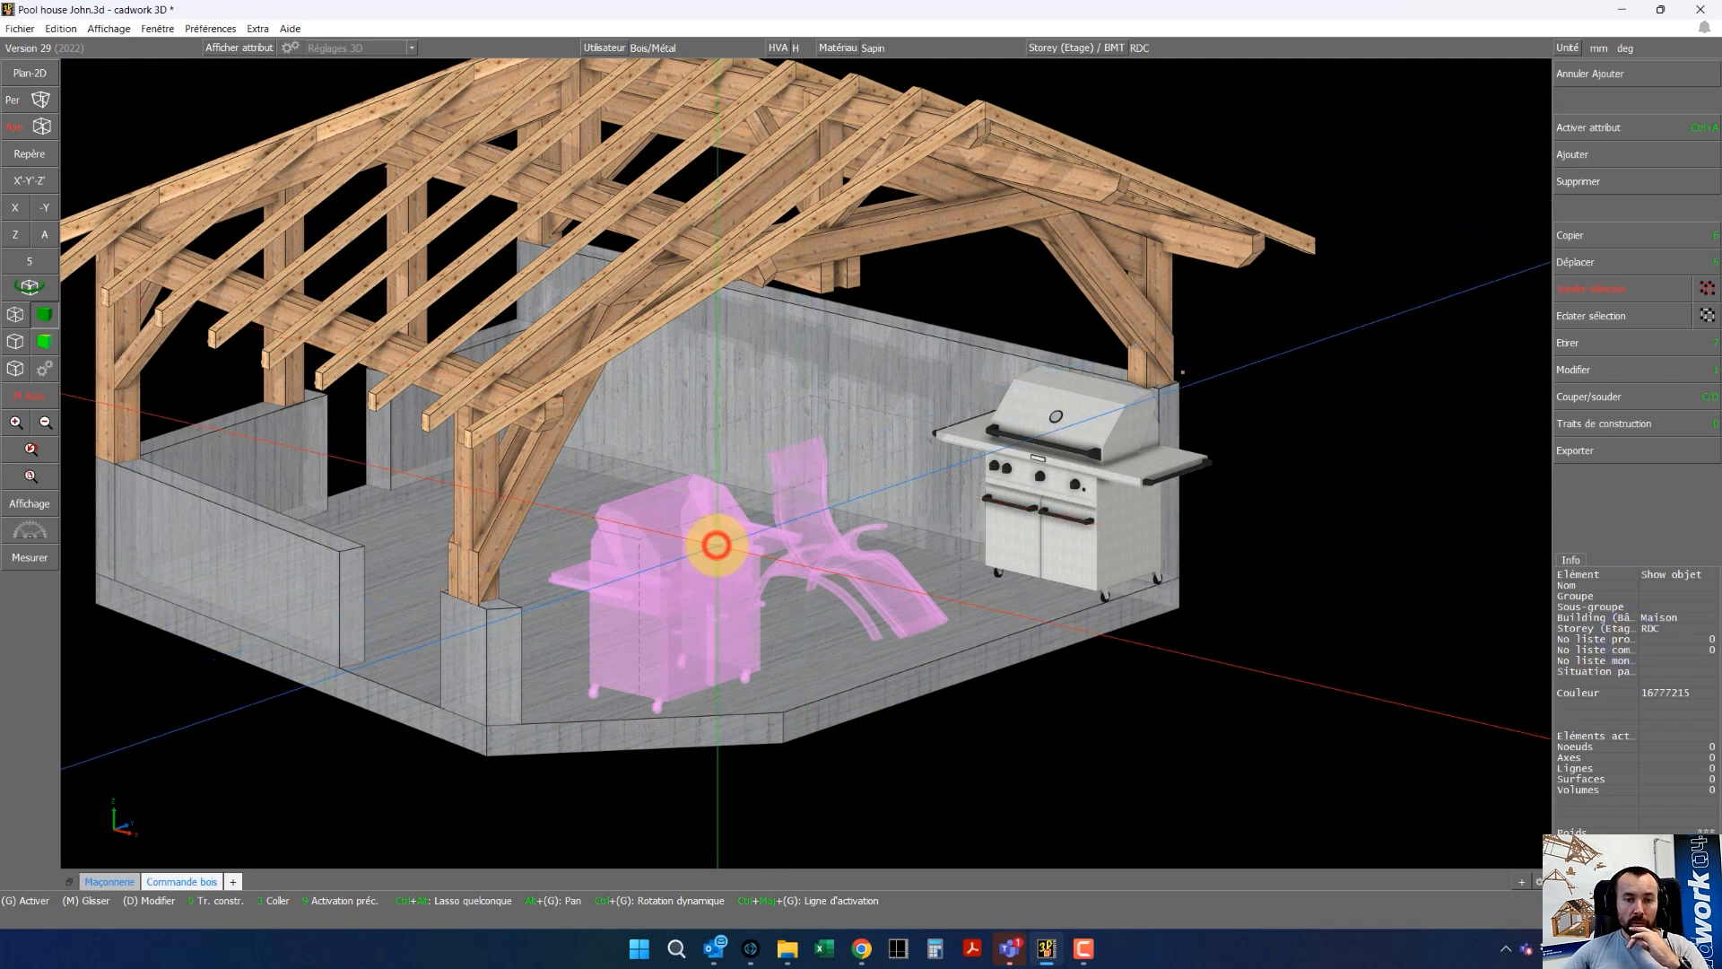
scroll(1137, 701, up, 2)
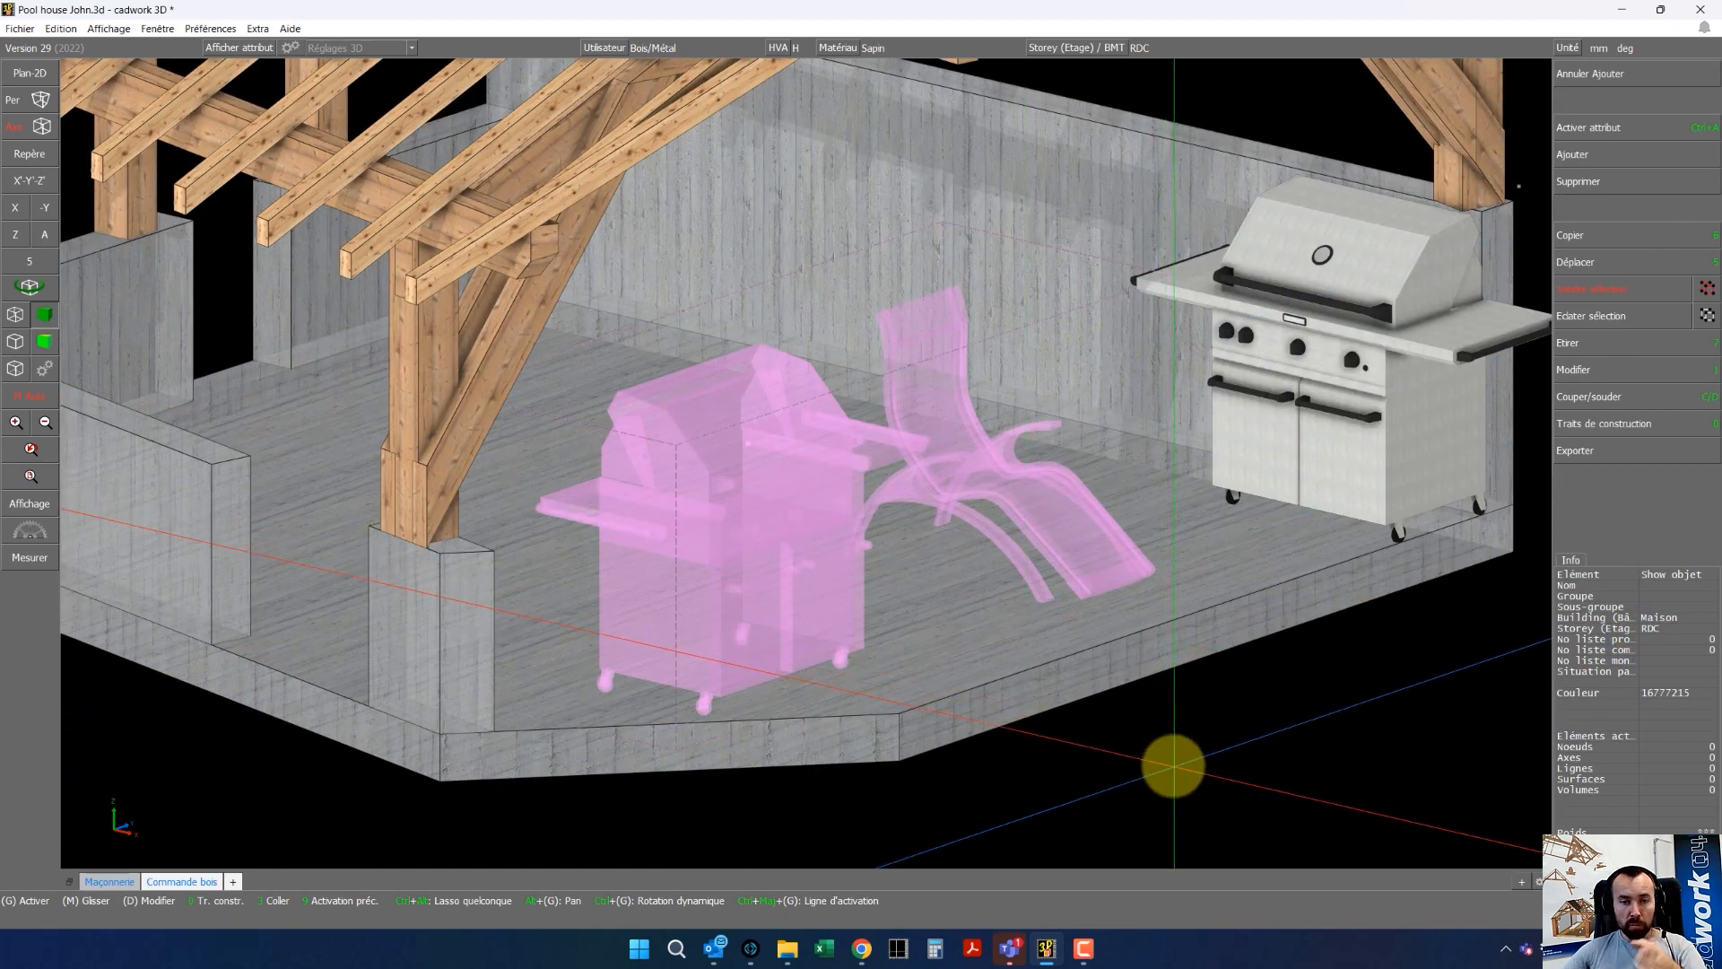
click(1173, 765)
click(996, 514)
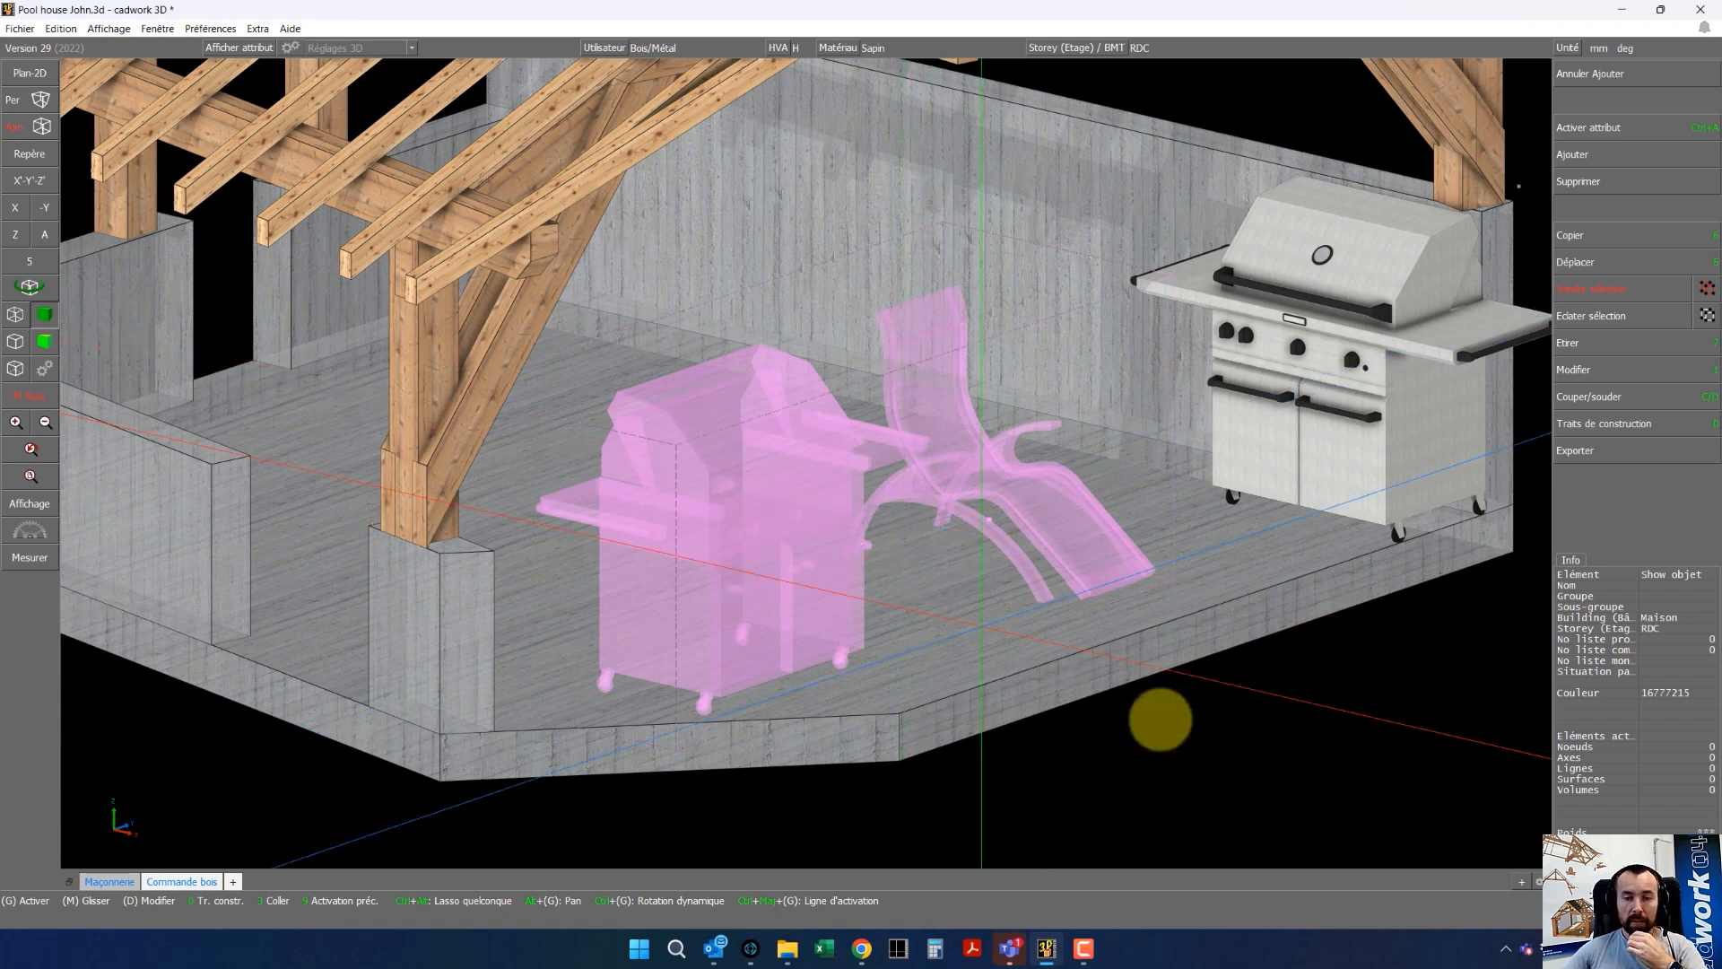
click(1144, 712)
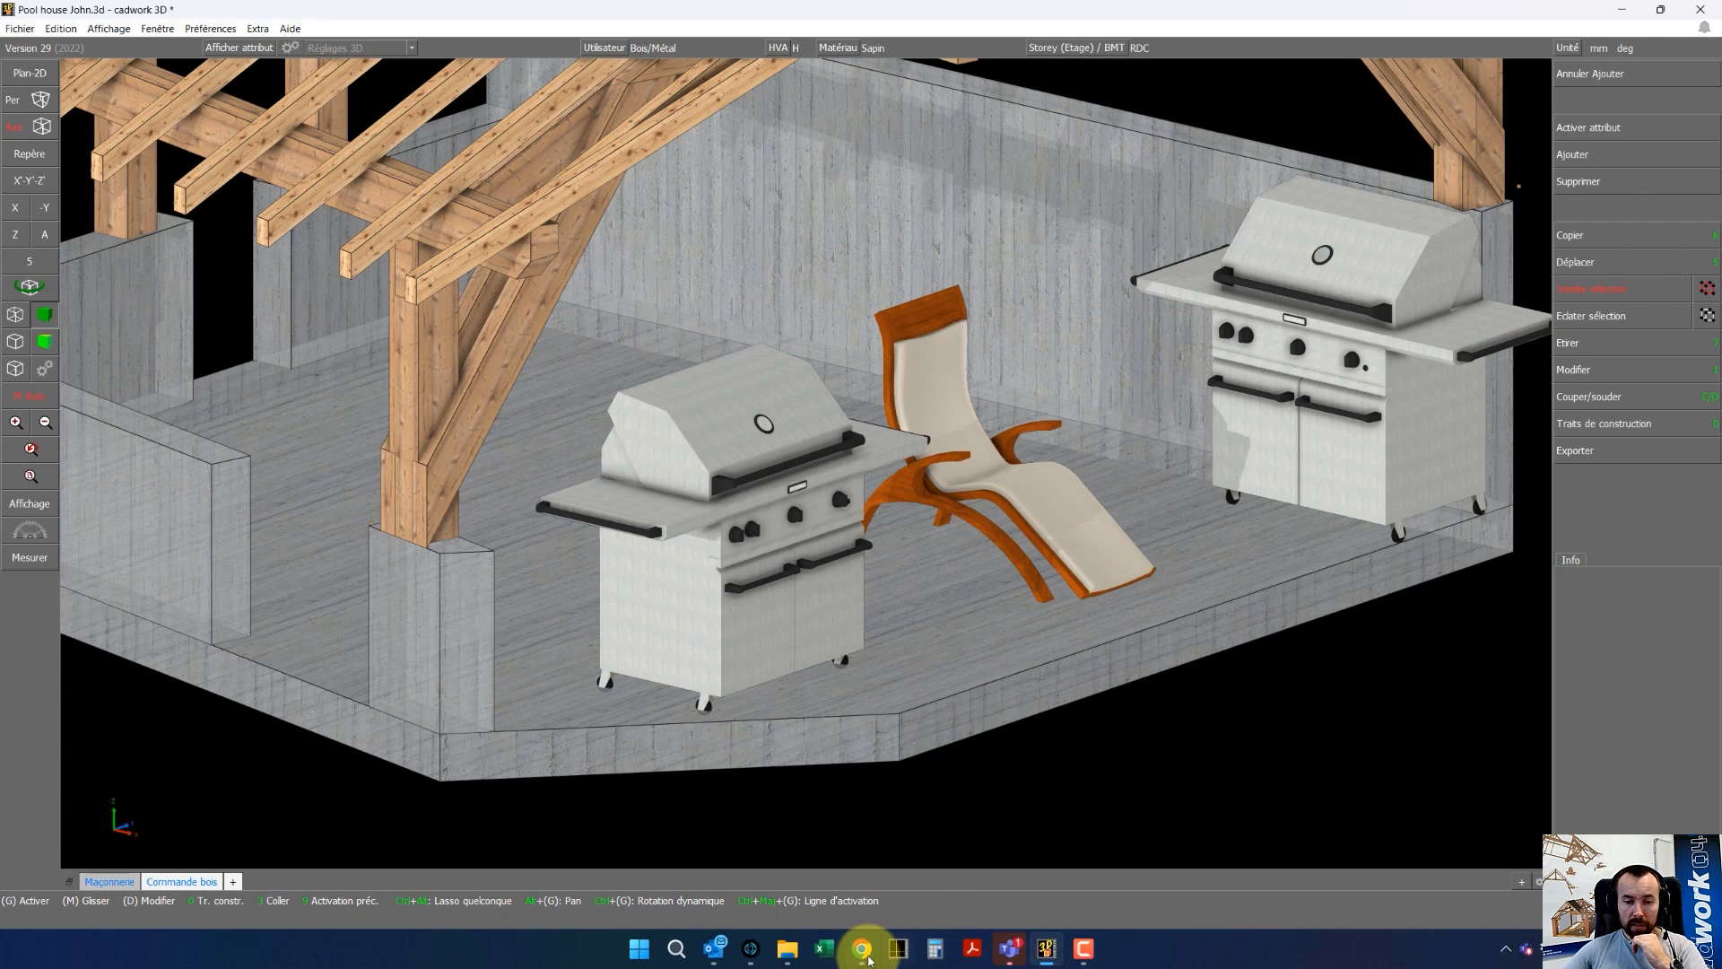
Switch to SketchUp to view the model containing both objects, and return to cadwork 3D
mouse_move(868, 960)
click(939, 888)
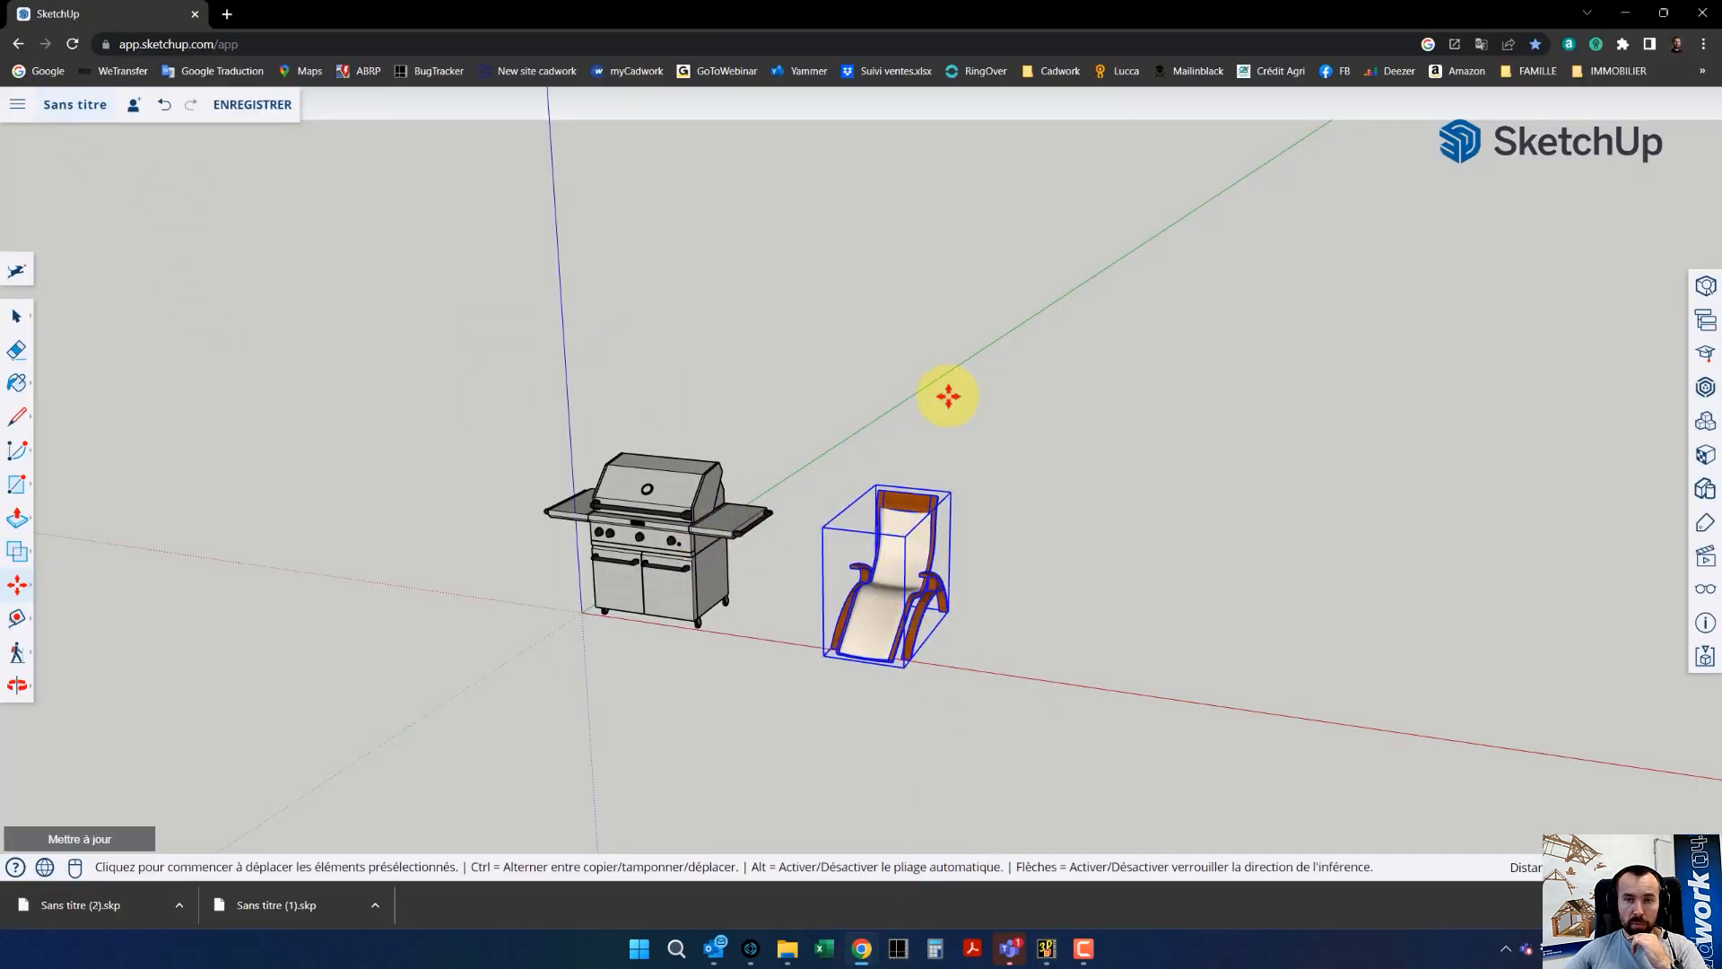
click(1625, 14)
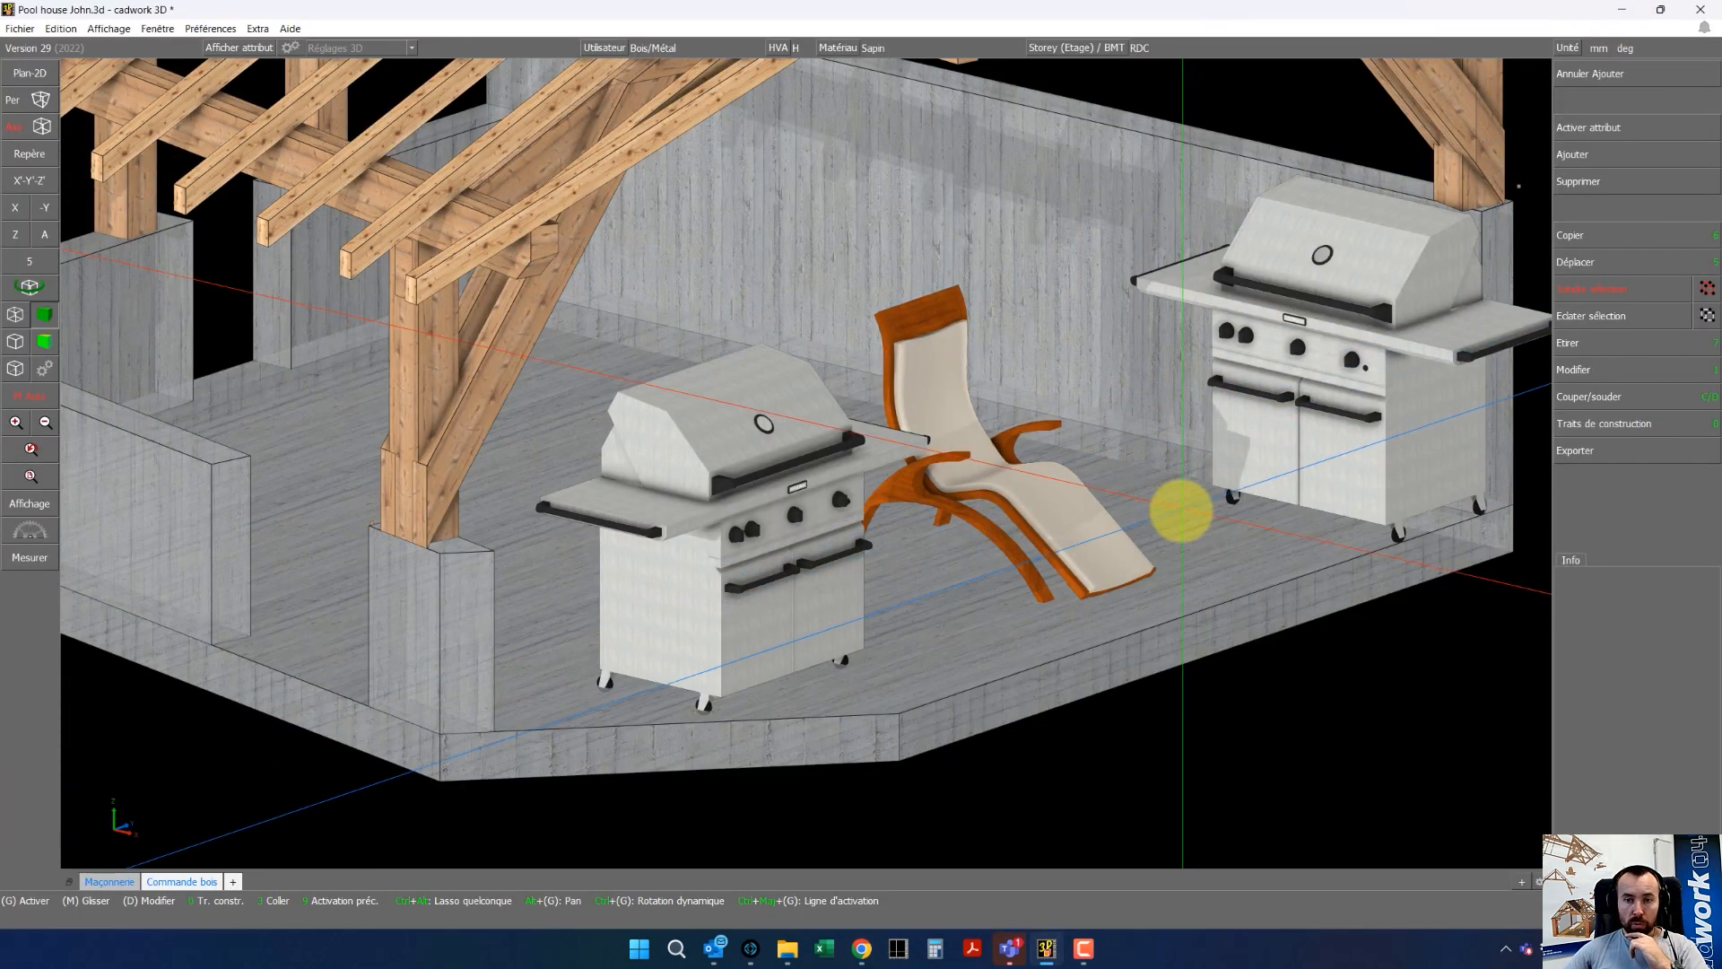
Activate the barbecue at the terrace corner beside the wall and start its export to the user catalogue
scroll(1320, 396, down, 3)
scroll(892, 558, up, 5)
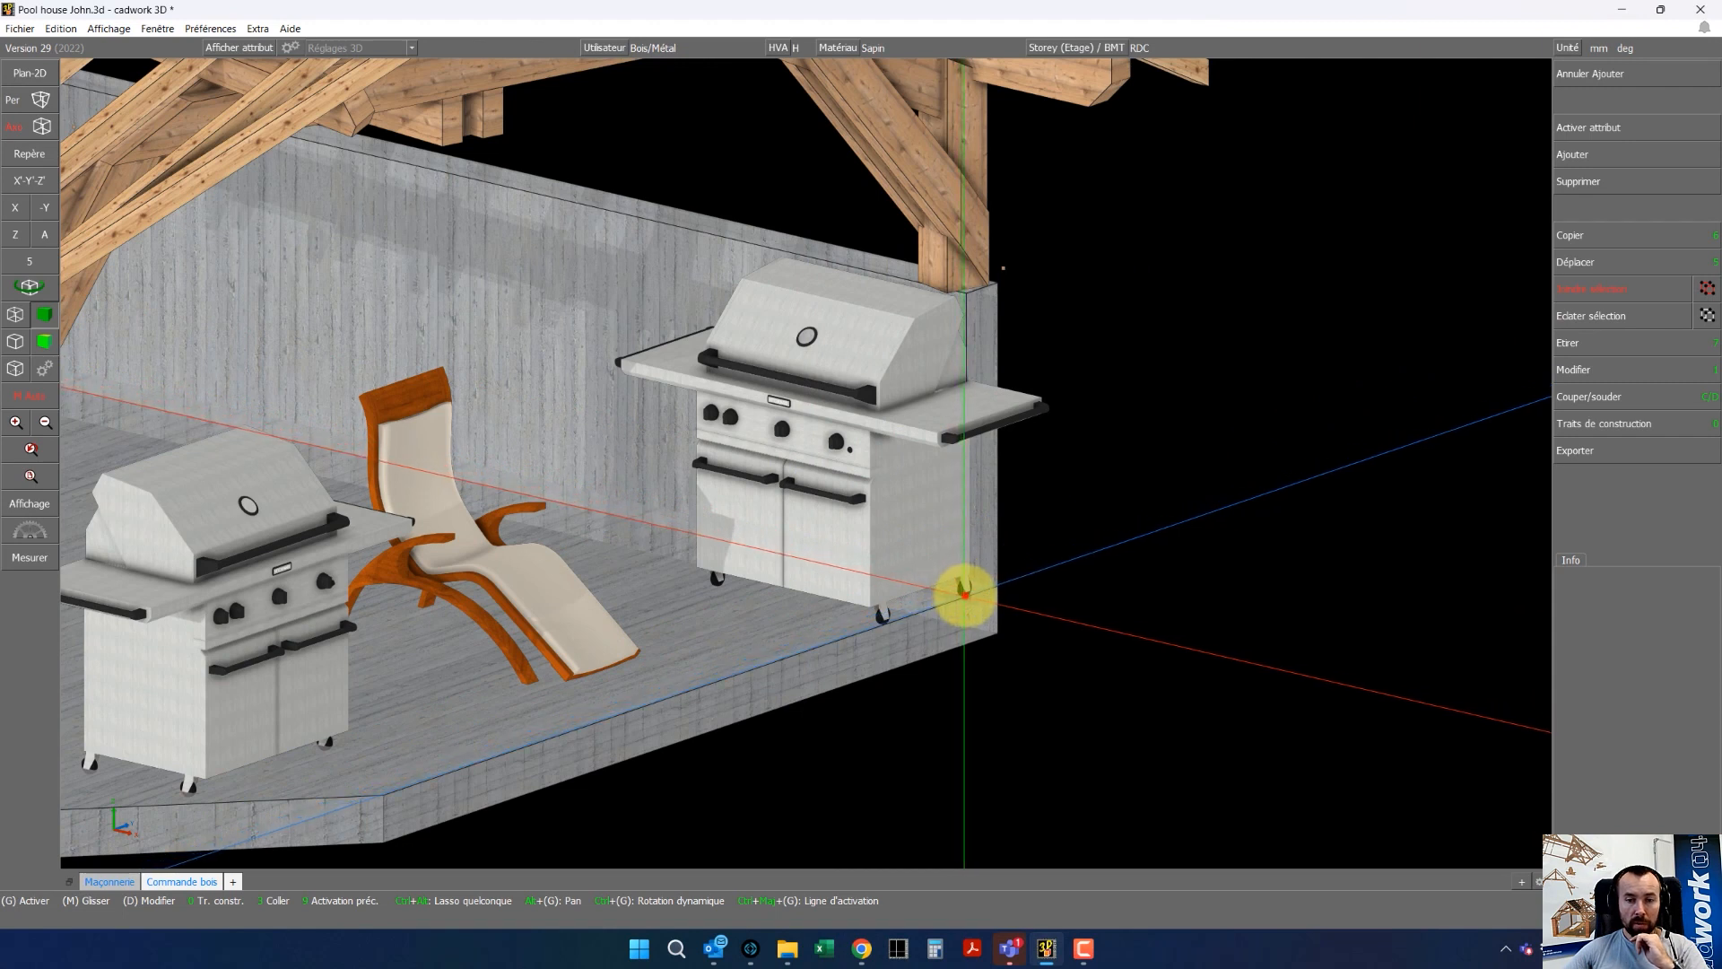
click(965, 595)
scroll(965, 595, up, 3)
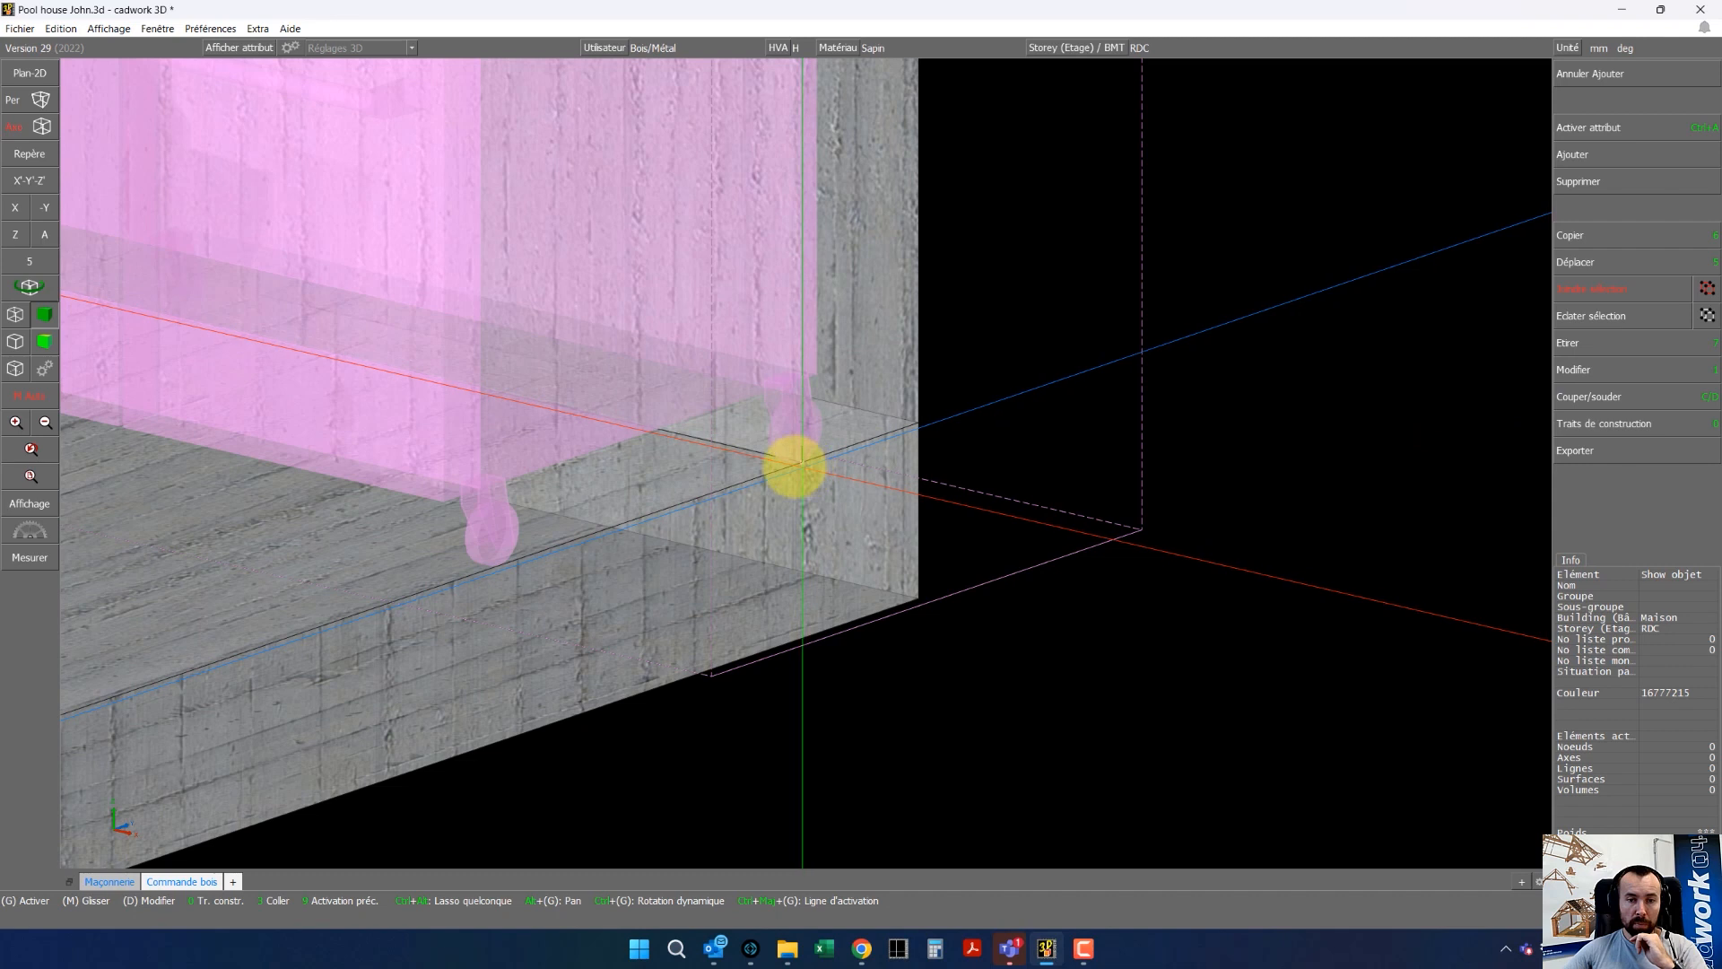
scroll(795, 464, down, 5)
scroll(819, 469, up, 1)
click(1596, 459)
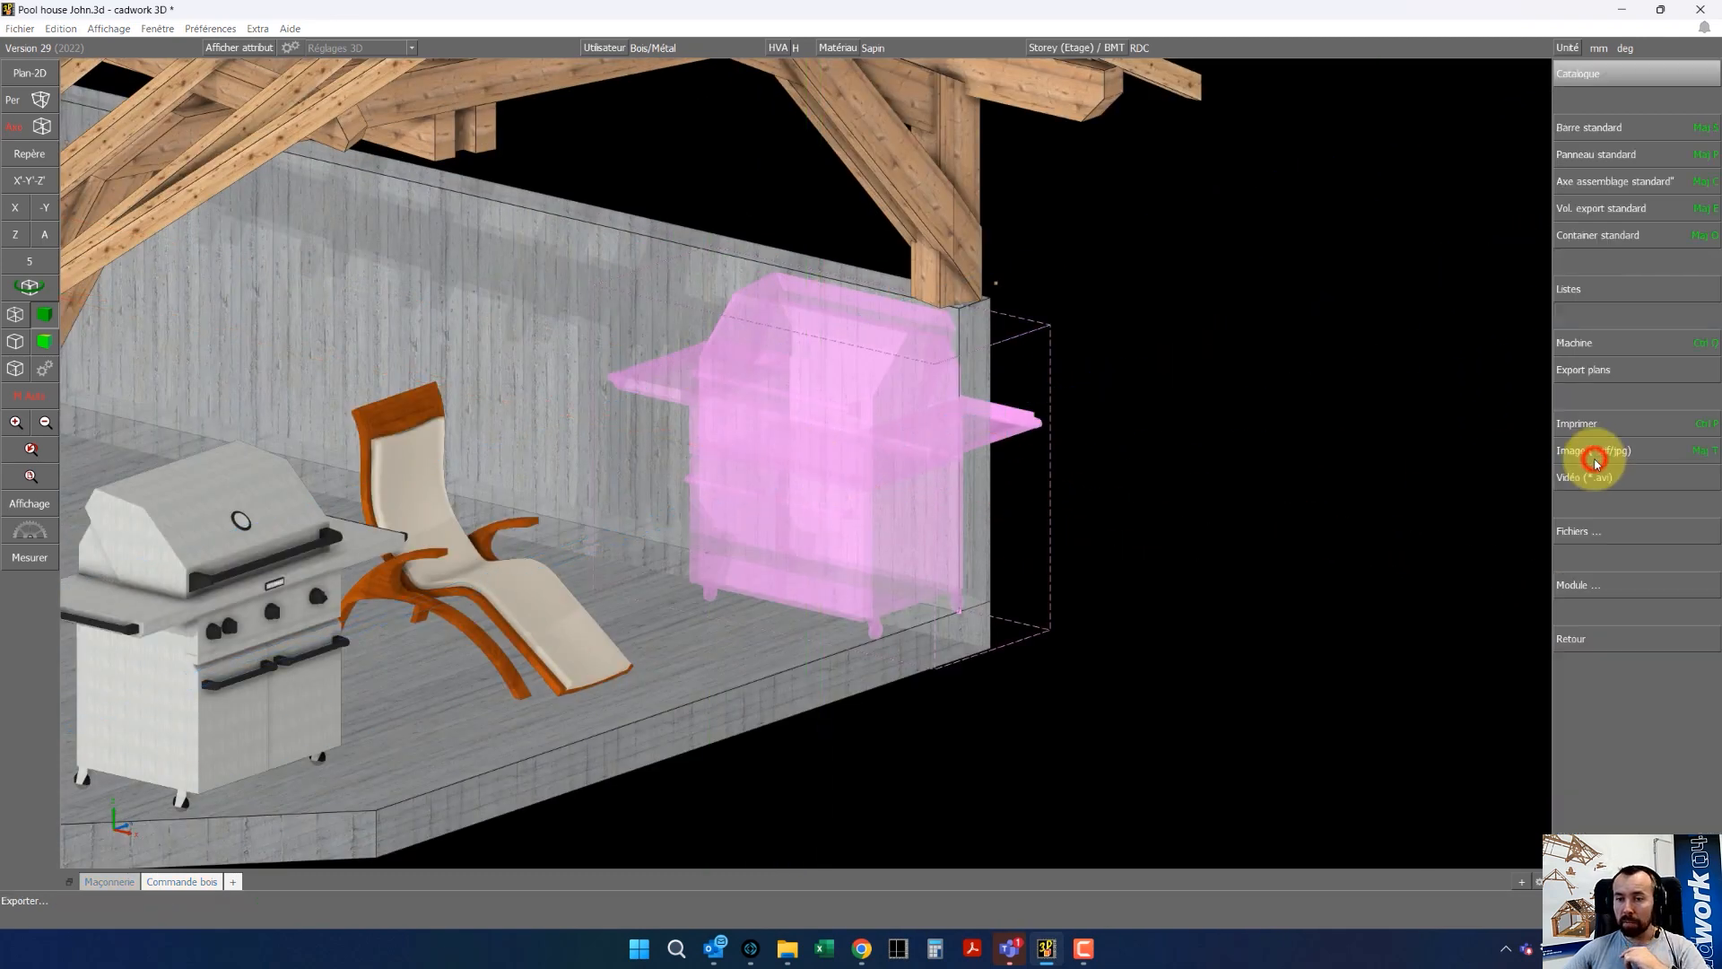
click(1605, 77)
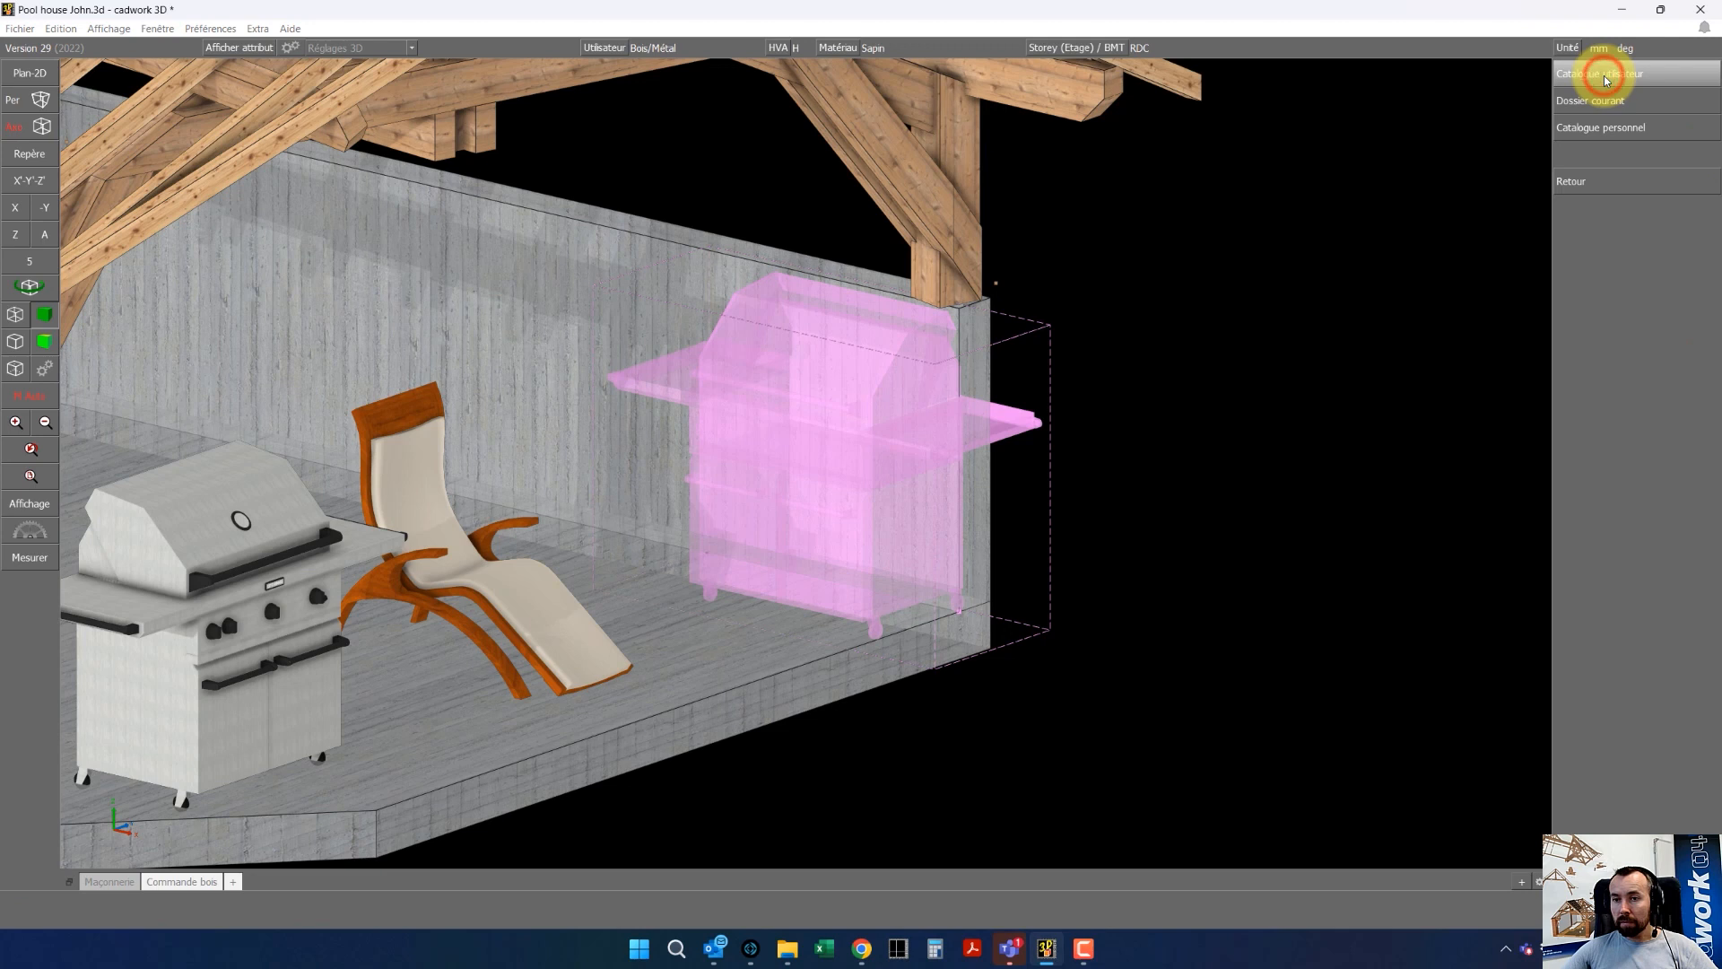
click(1666, 75)
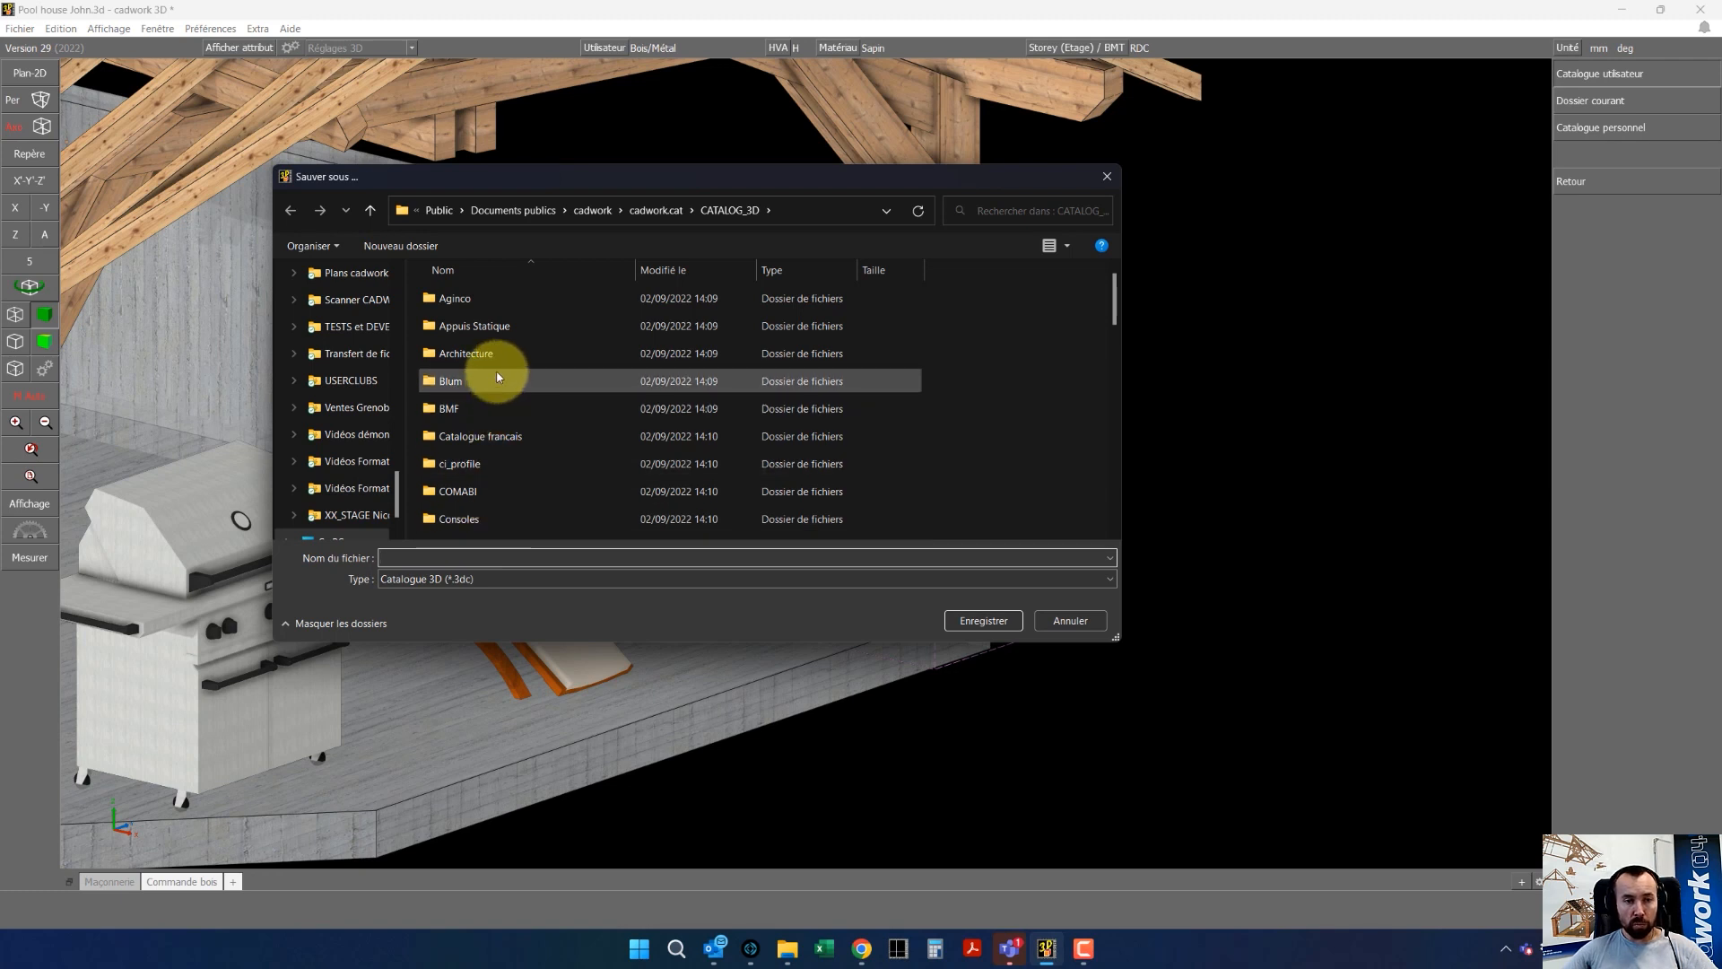
Save the catalogue element as Barbecue in the Google Warehouse folder of CATALOG_3D, and deactivate the barbecue
scroll(495, 372, down, 4)
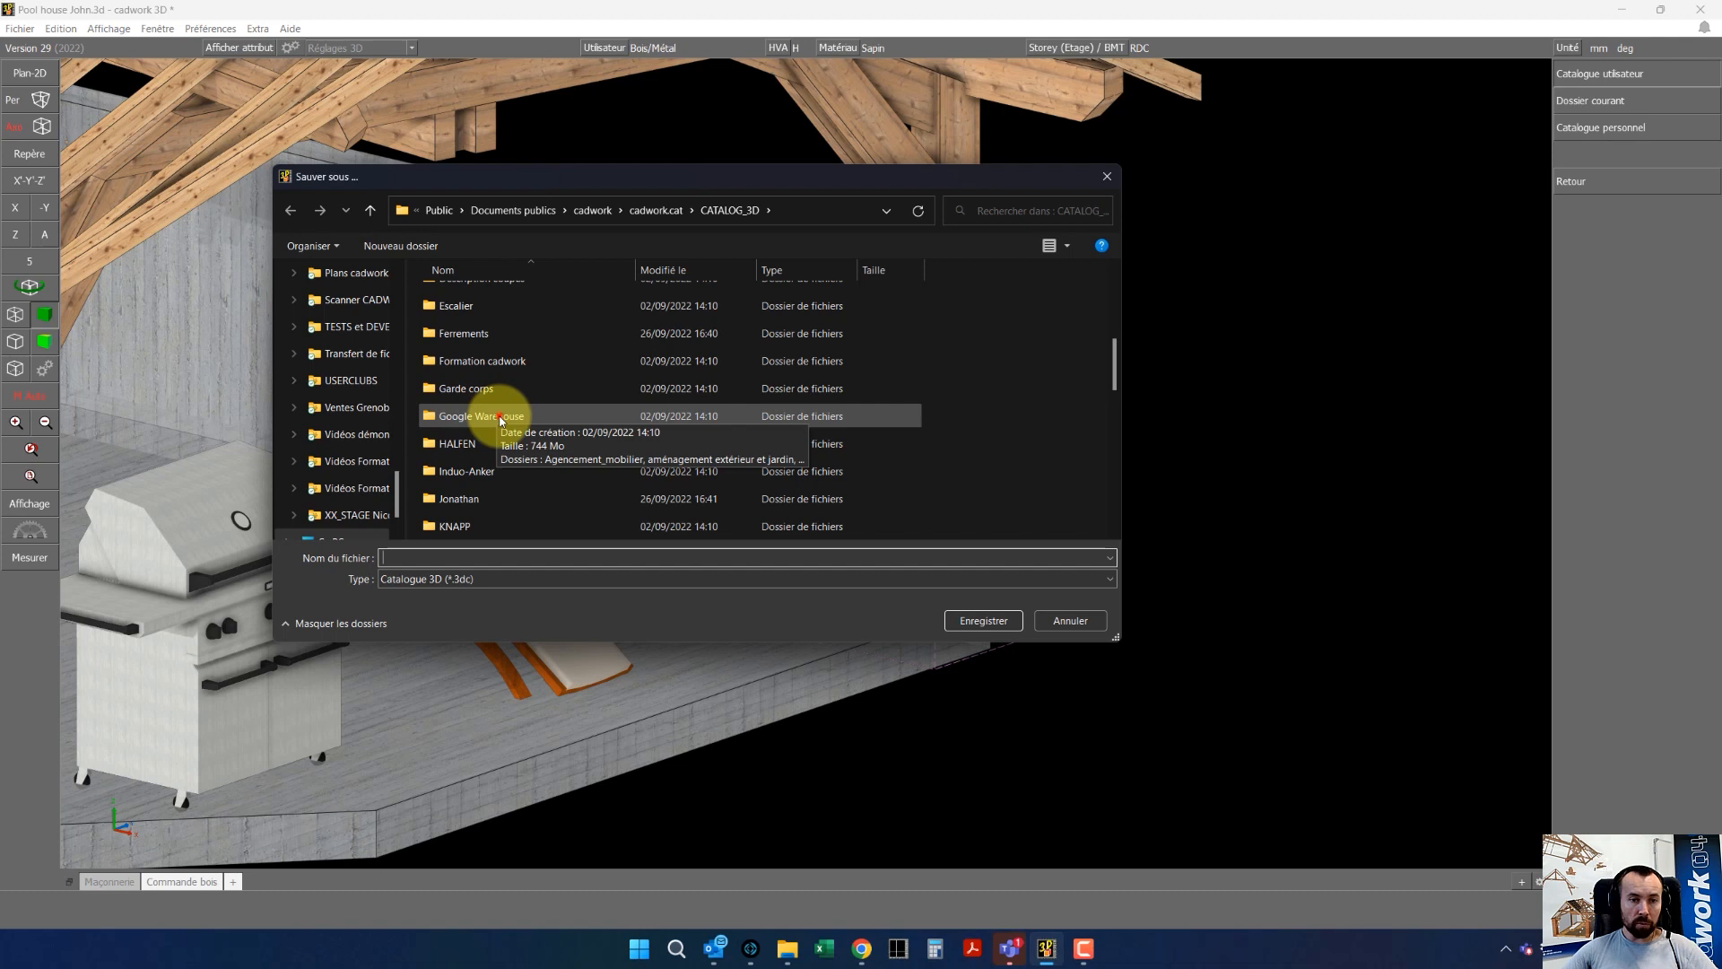
double_click(498, 416)
click(444, 556)
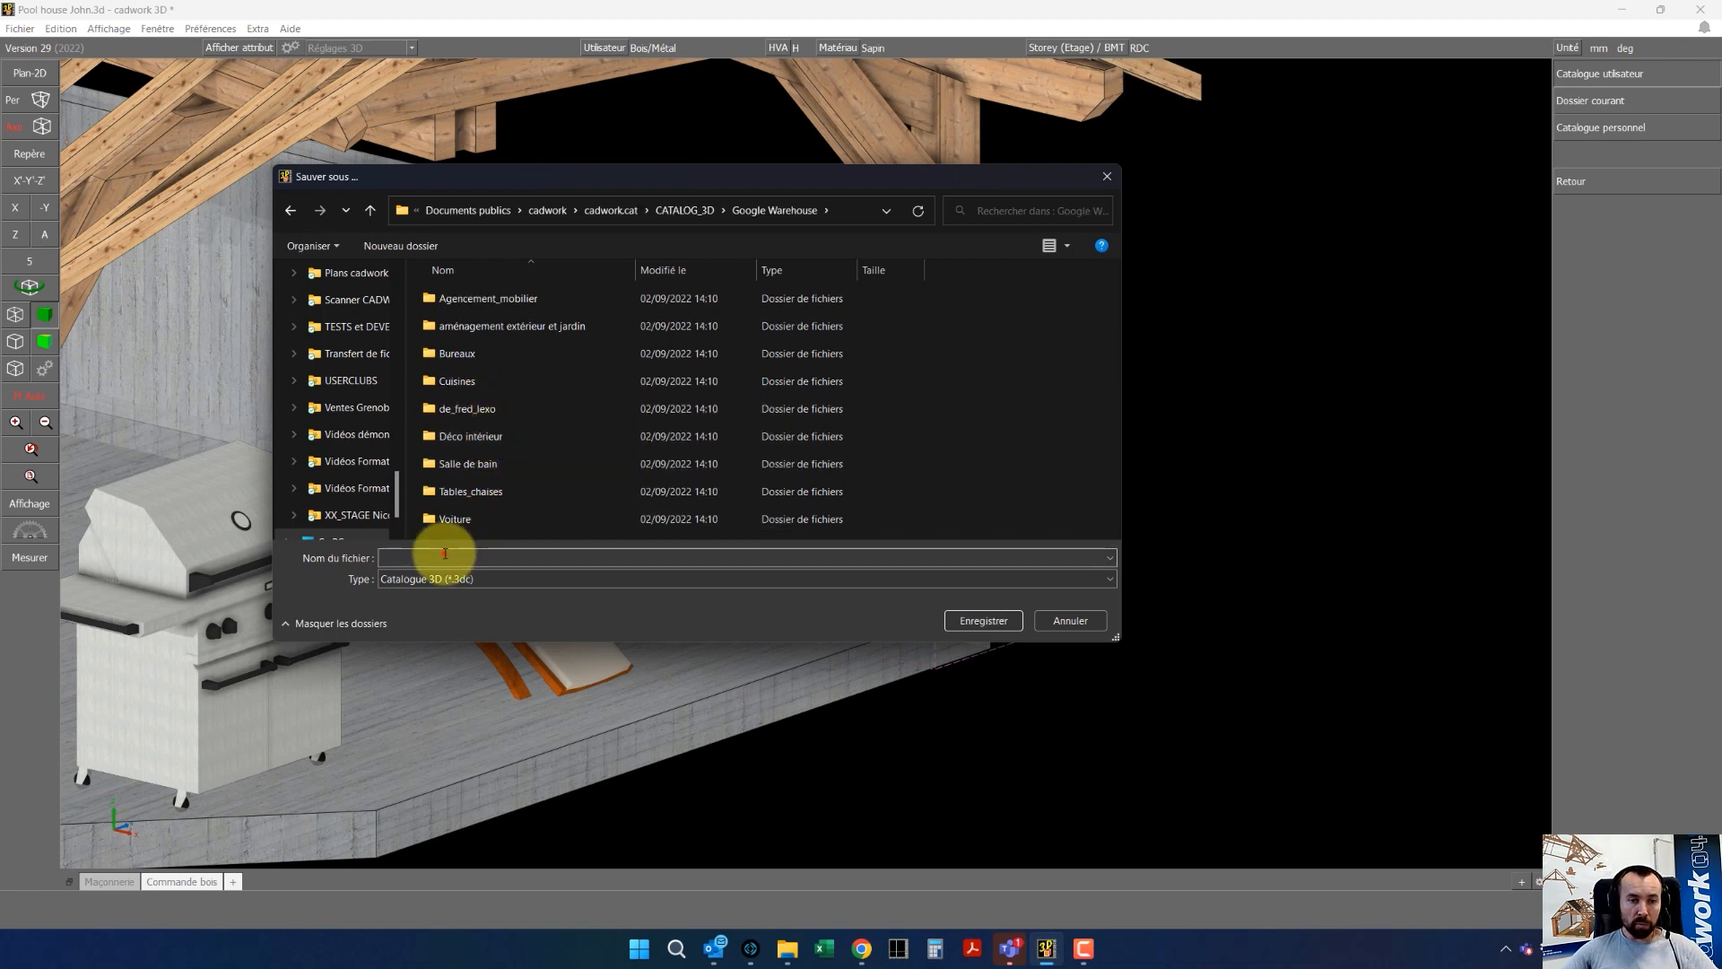
text(Barbecue)
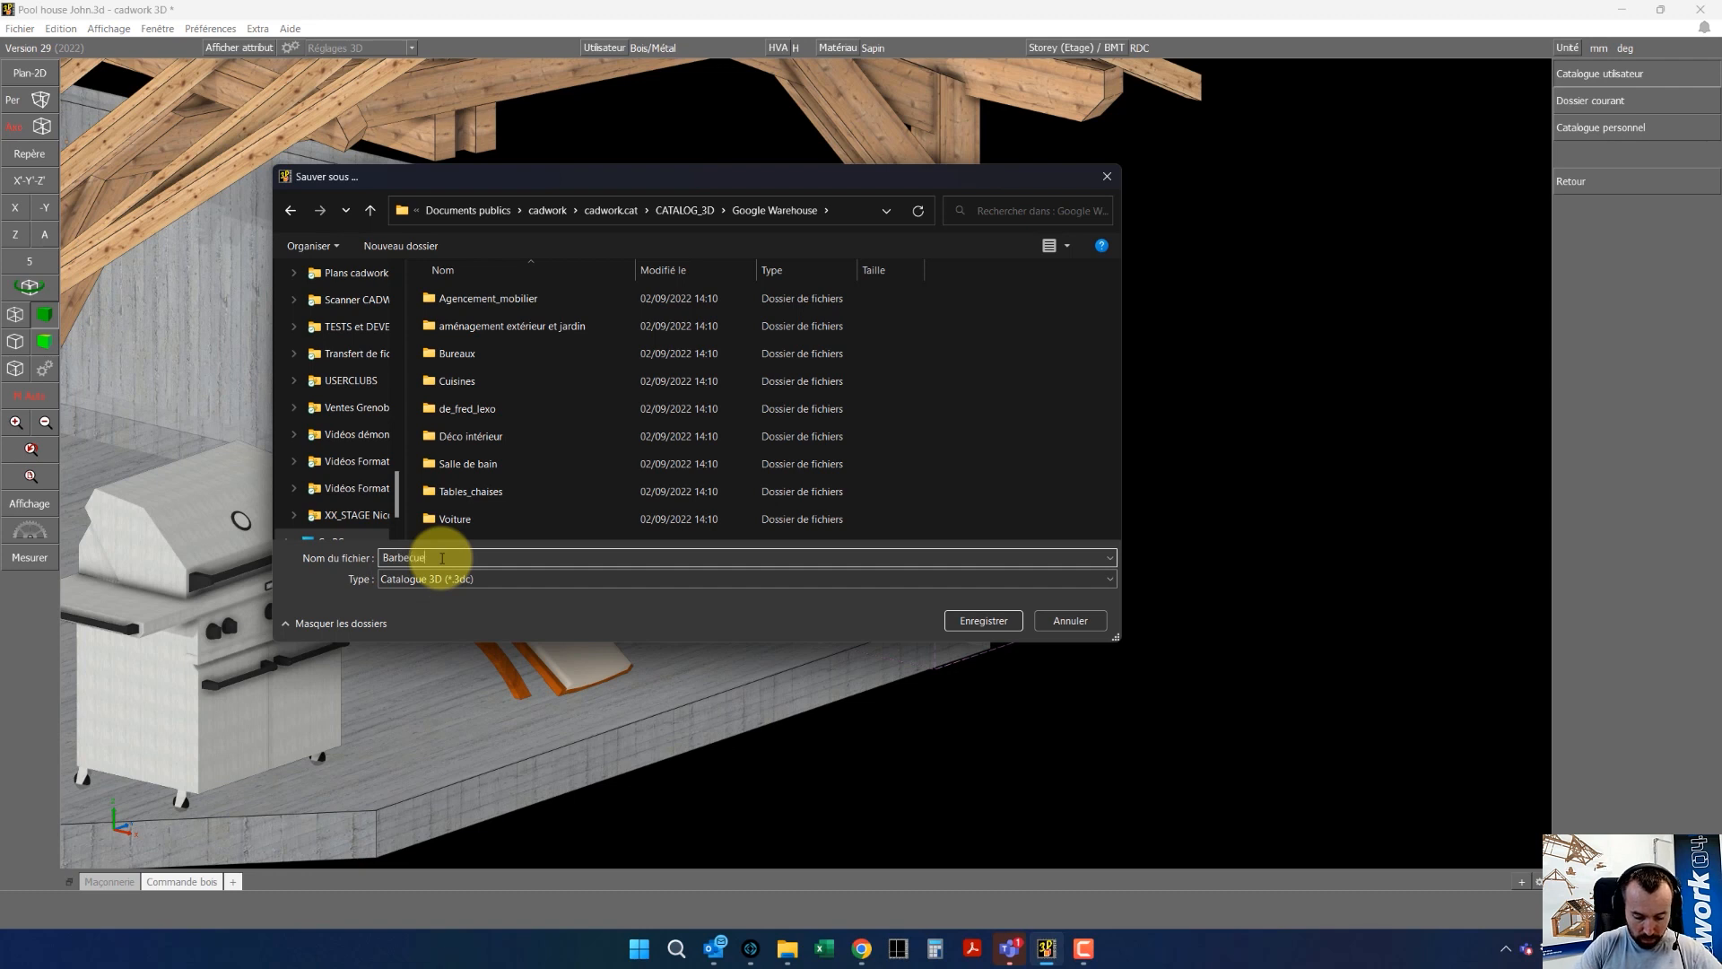
key(Return)
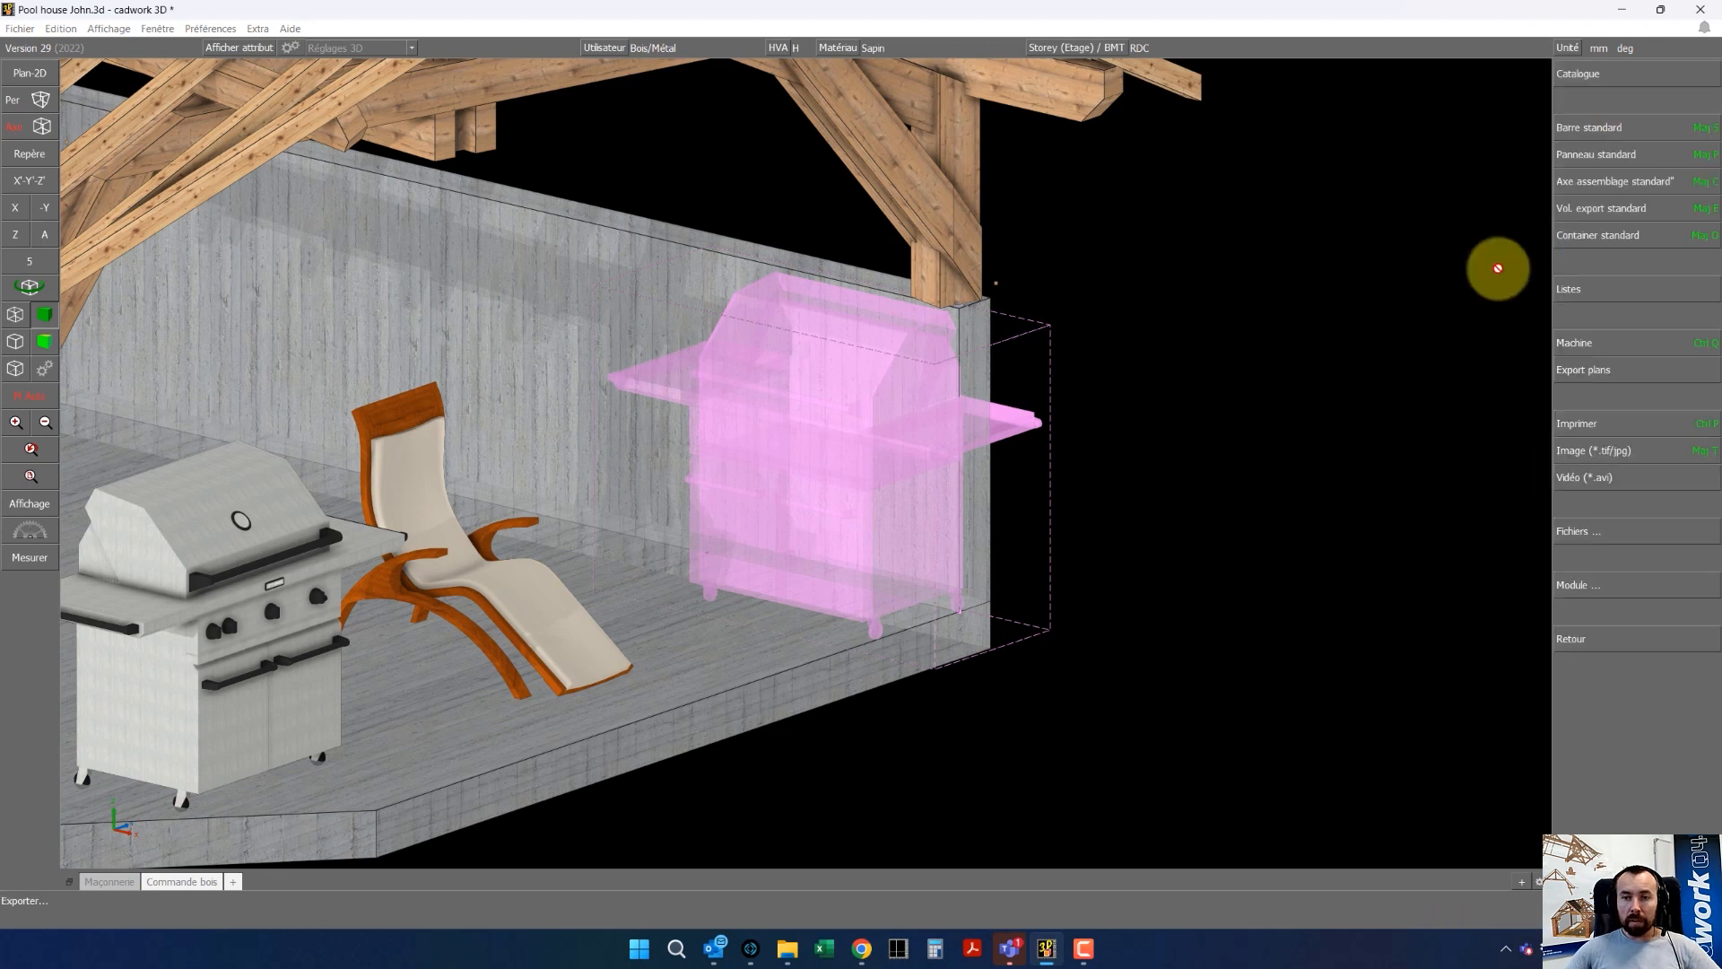
right_click(1496, 269)
click(1455, 275)
Load the Barbecue element from the user catalogue's Google Warehouse folder to preview its insertion, and abandon the placement
click(1640, 153)
click(1578, 471)
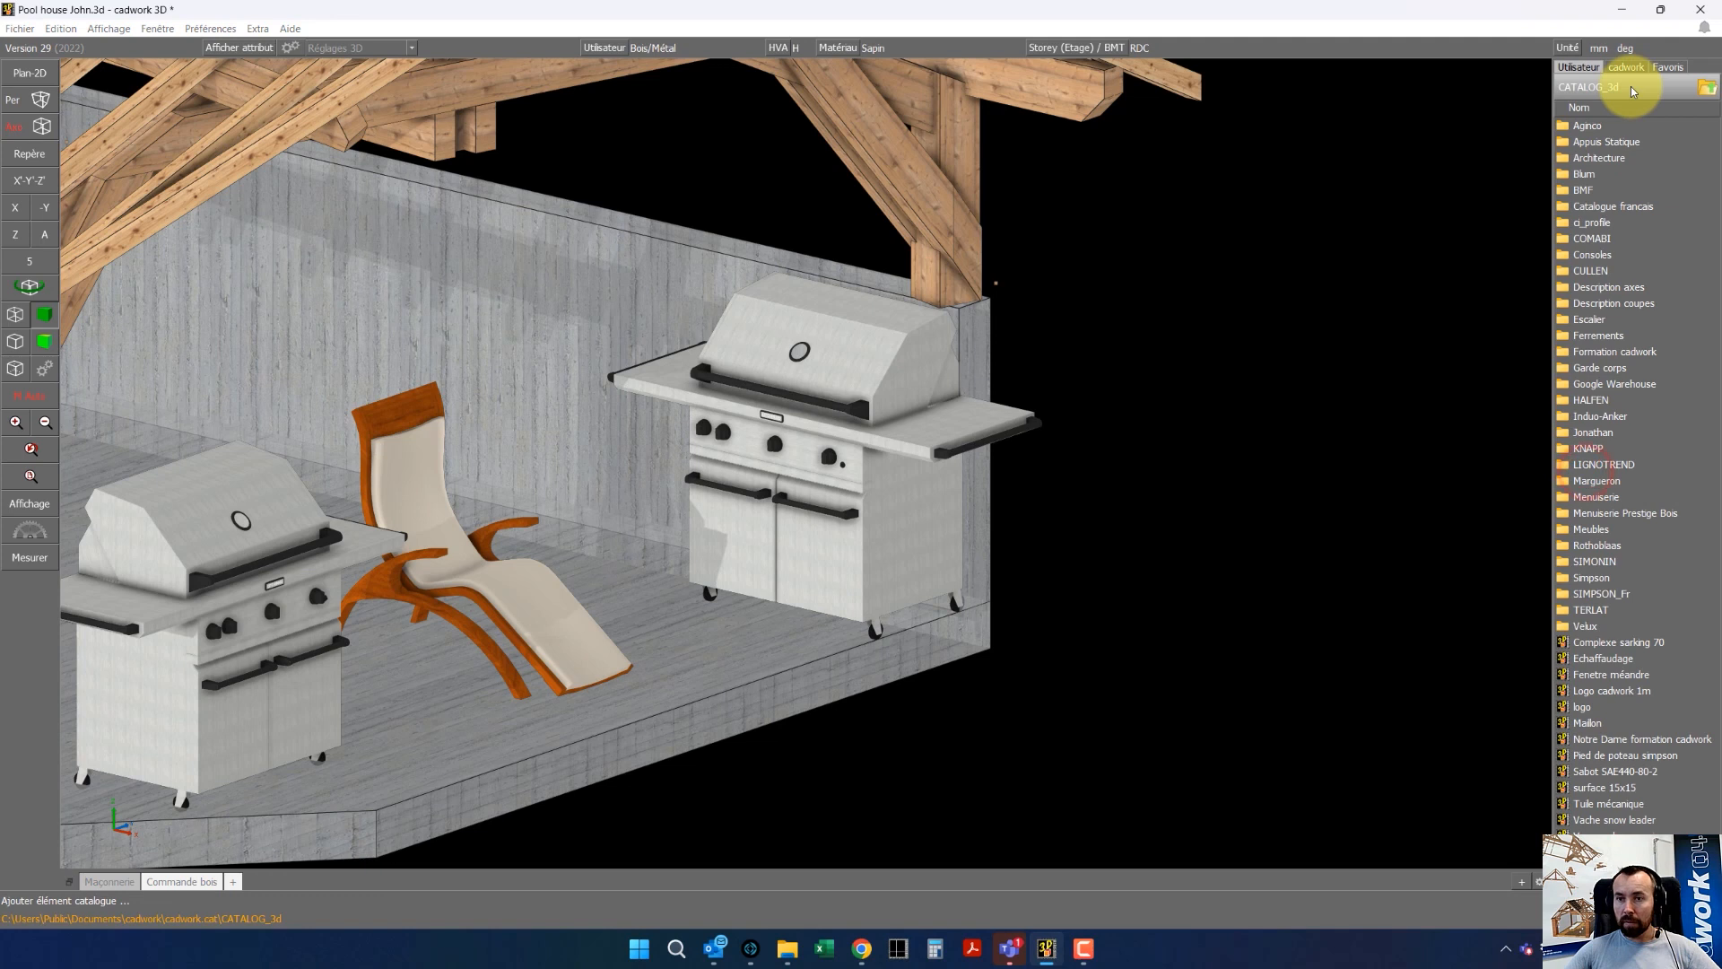
click(1603, 386)
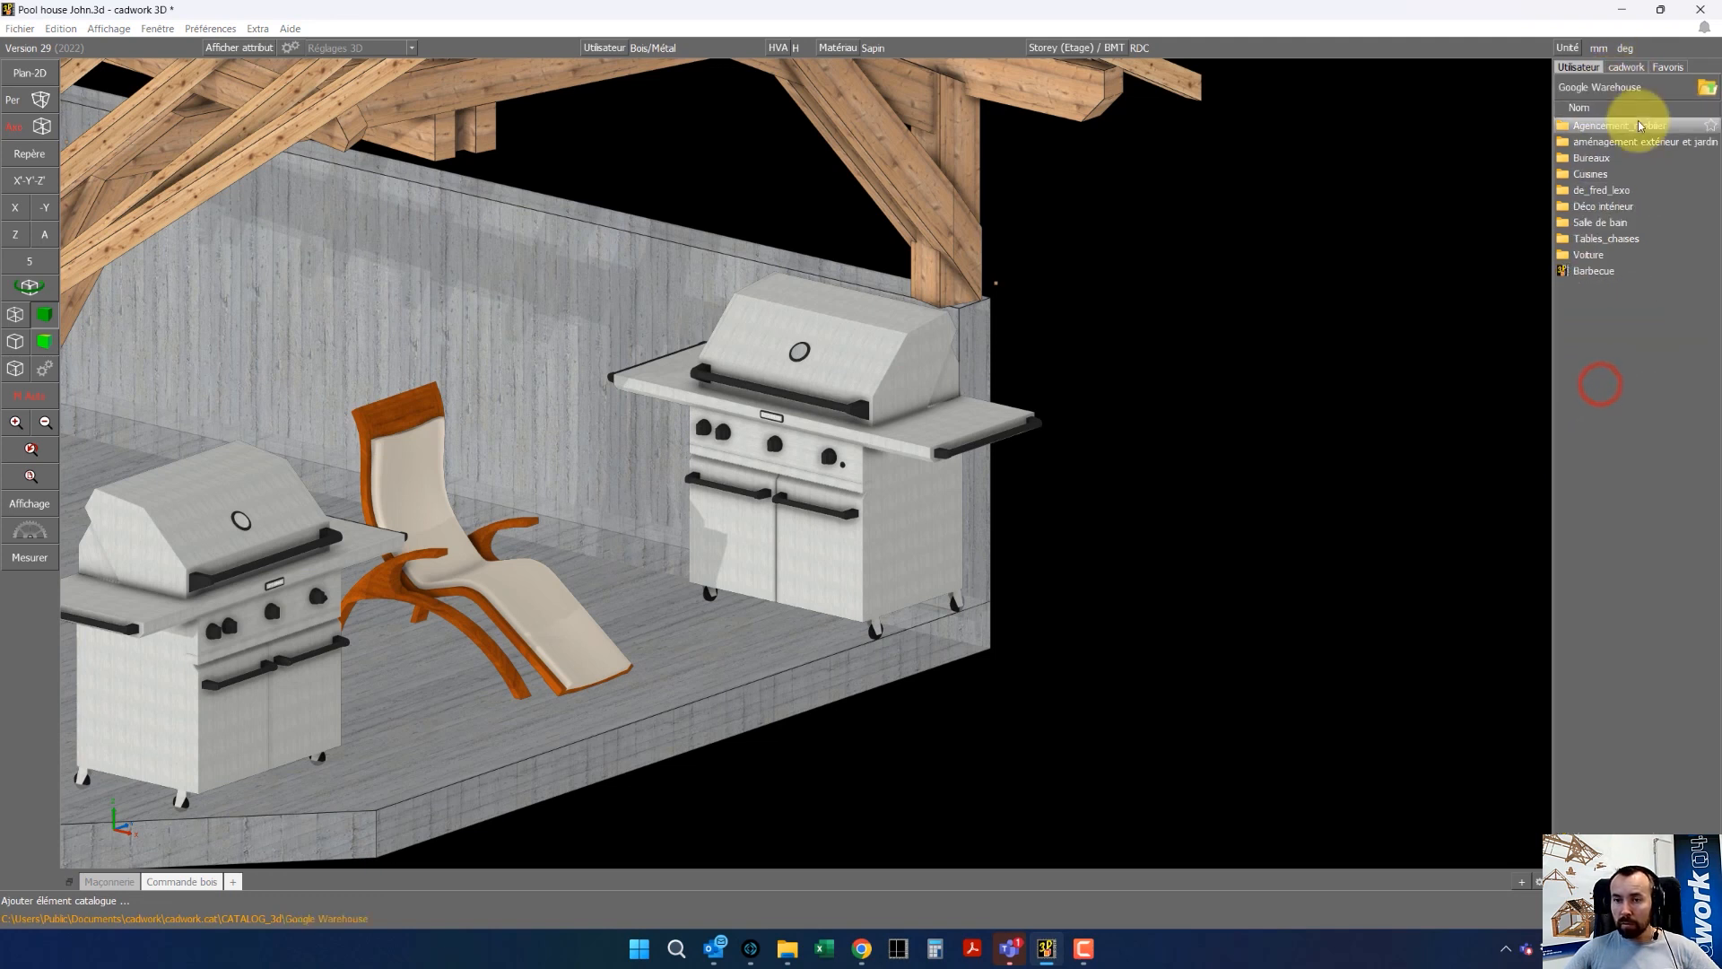
click(1611, 271)
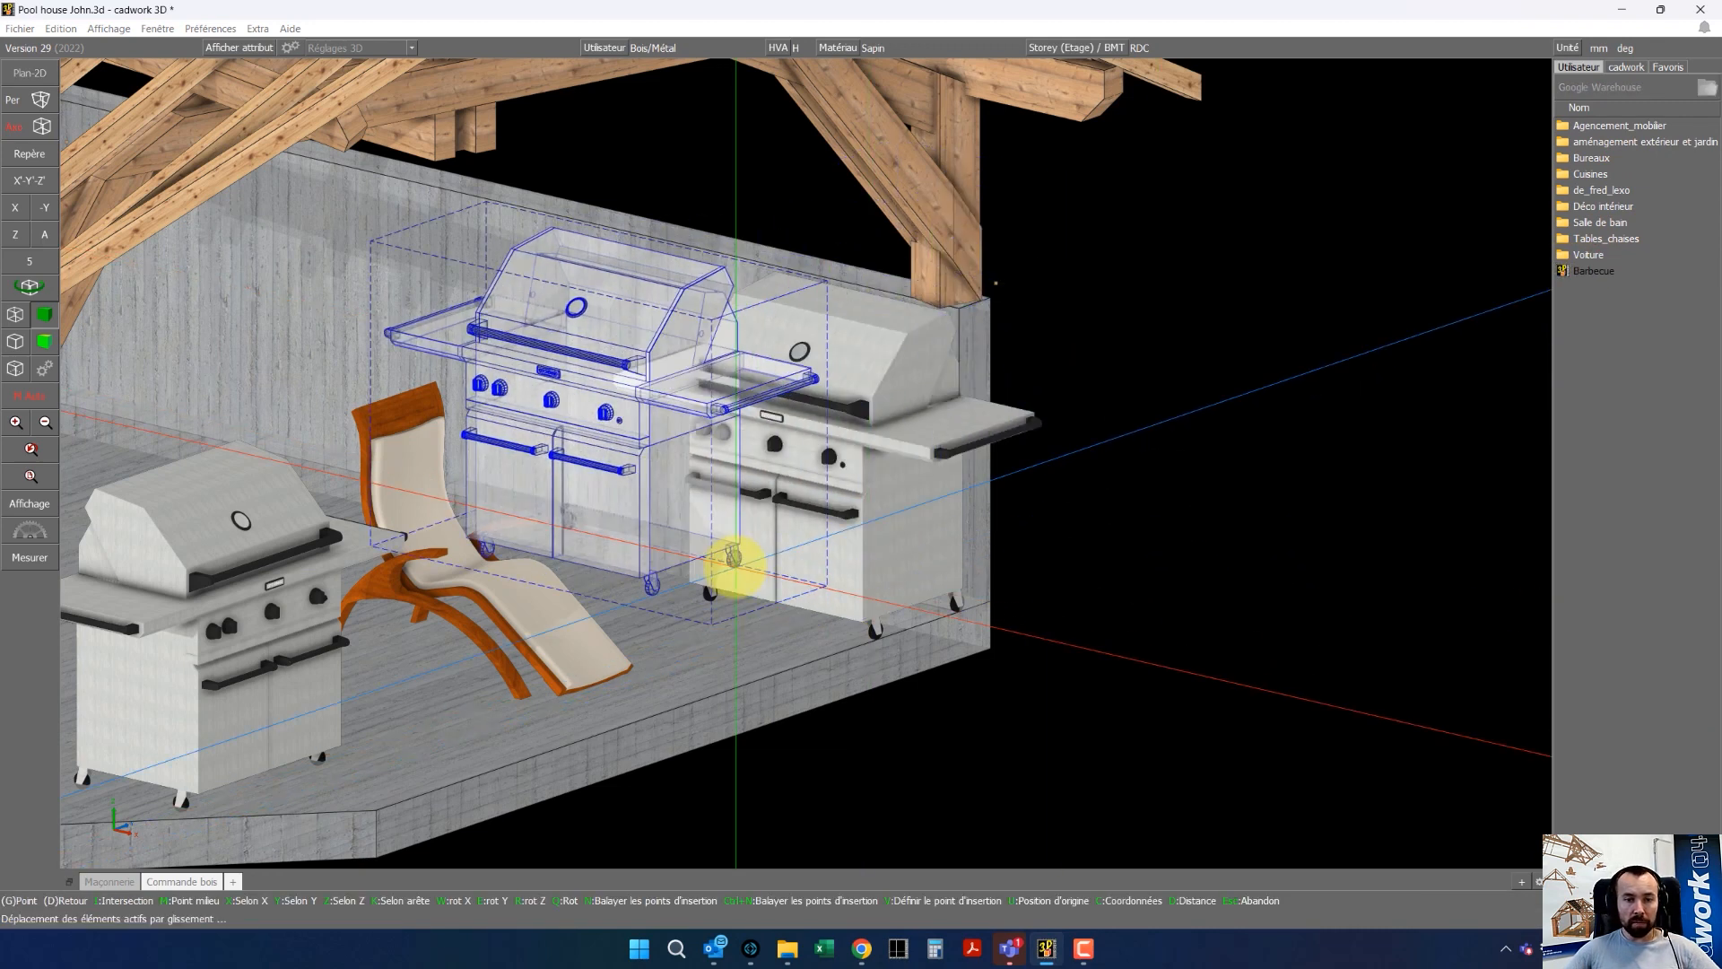
right_click(1307, 650)
right_click(1636, 87)
right_click(1636, 478)
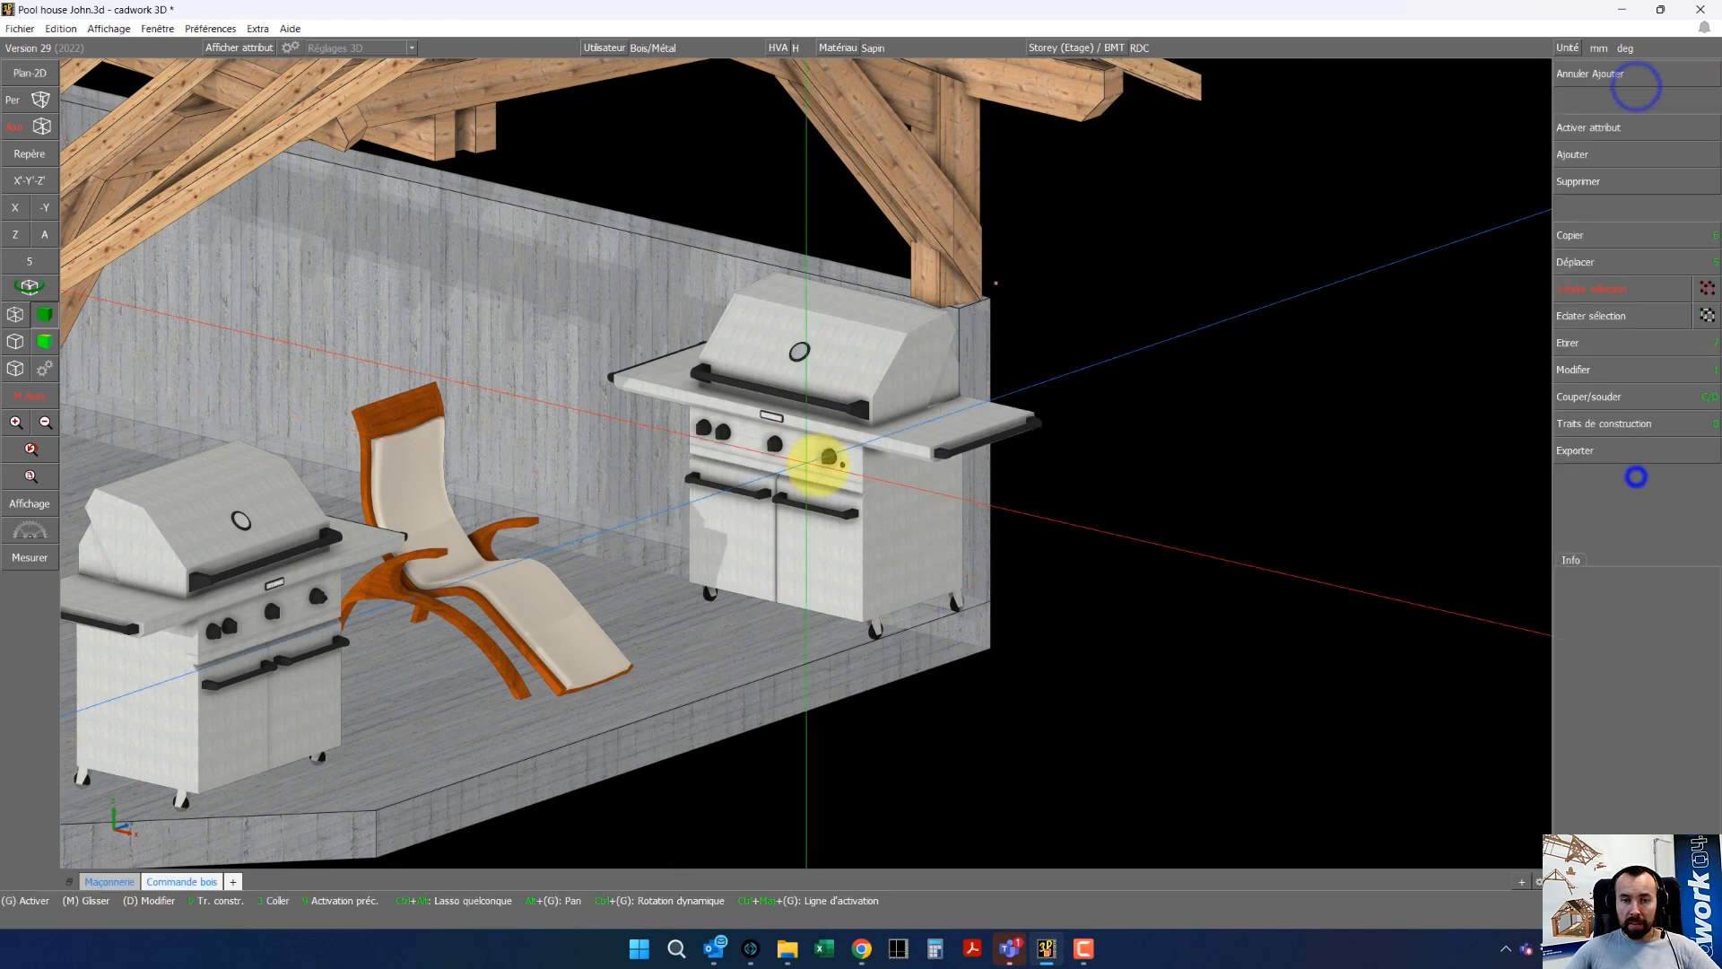
scroll(827, 456, down, 3)
click(1216, 624)
ctrl+drag(589, 511, 739, 454)
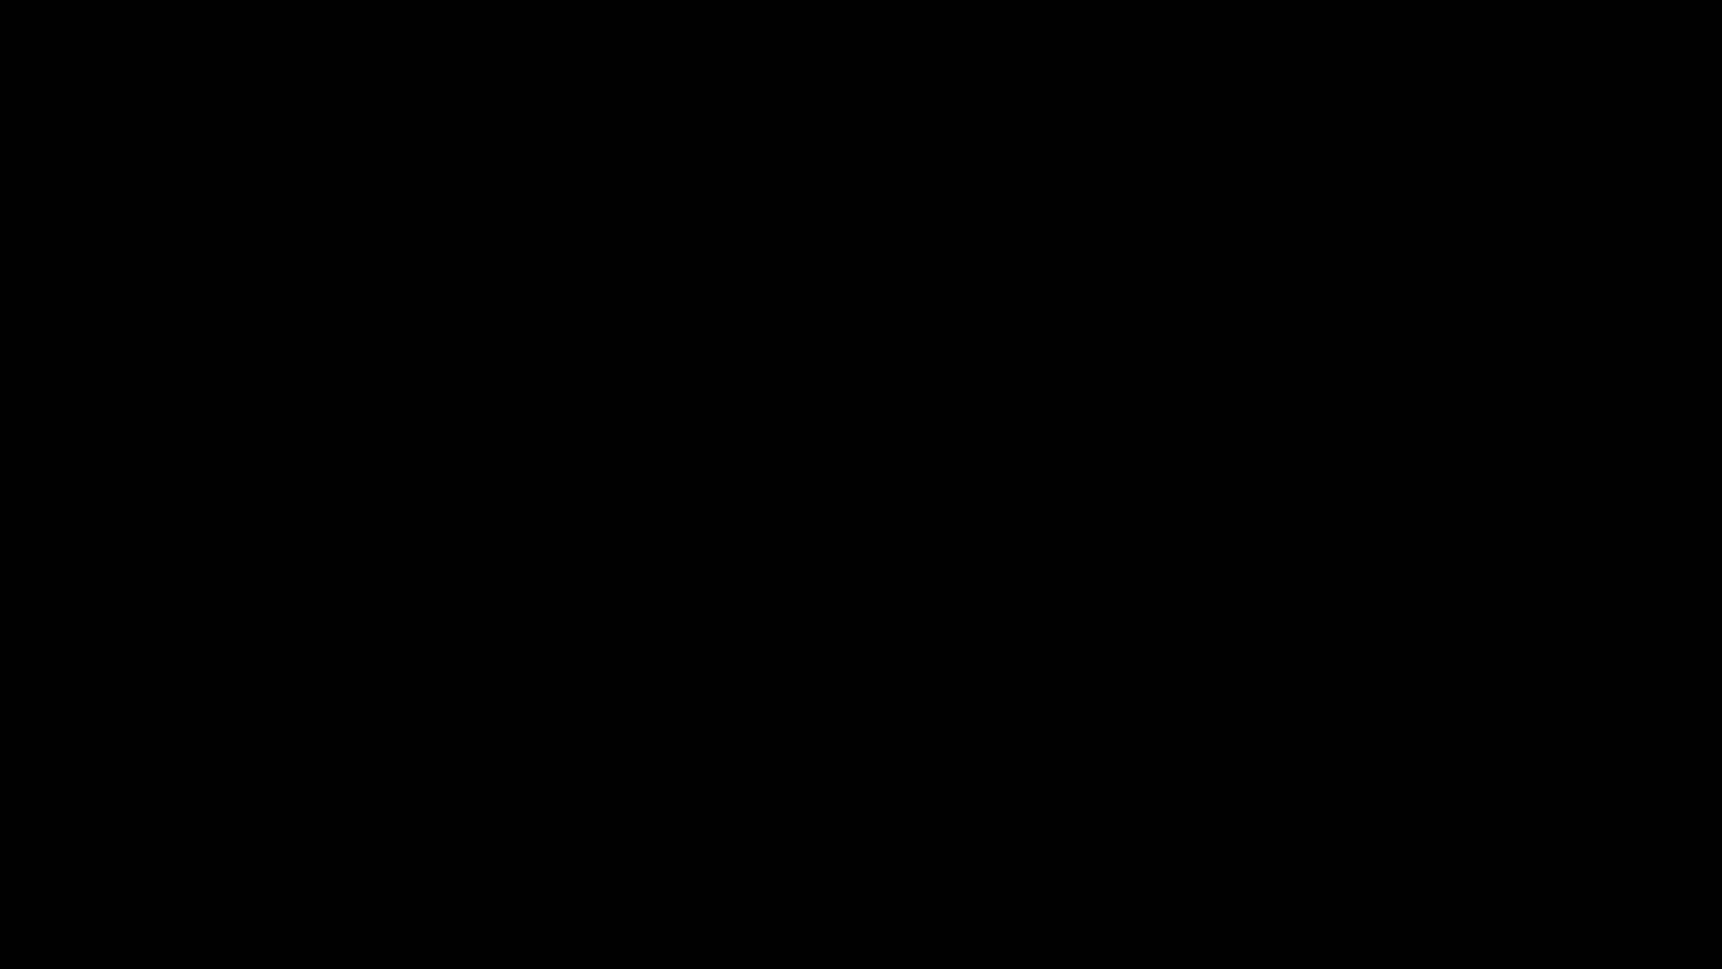